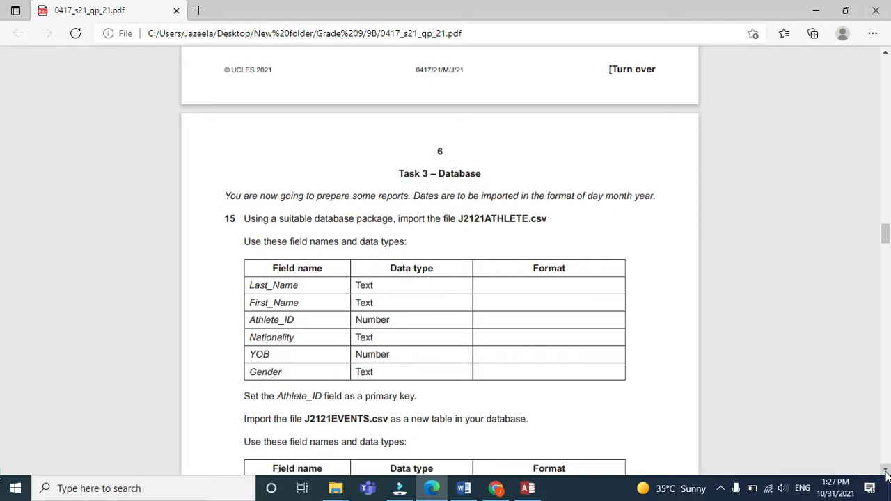
Step: Examine the Task 3 database instructions in the exam paper, highlighting the required date format
click(886, 472)
click(885, 472)
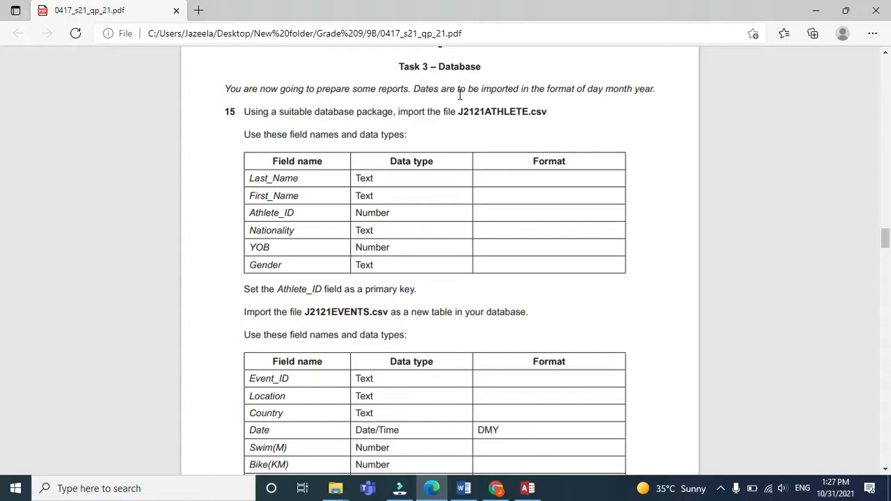
drag(588, 89, 654, 93)
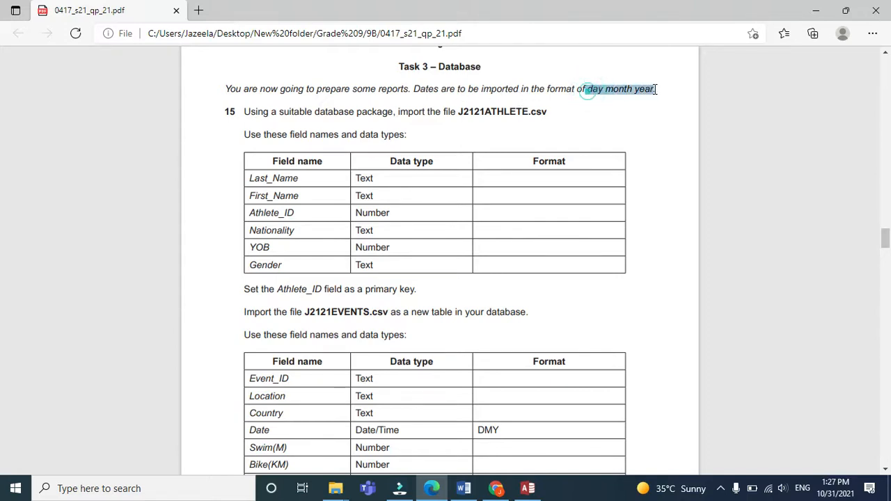
click(607, 120)
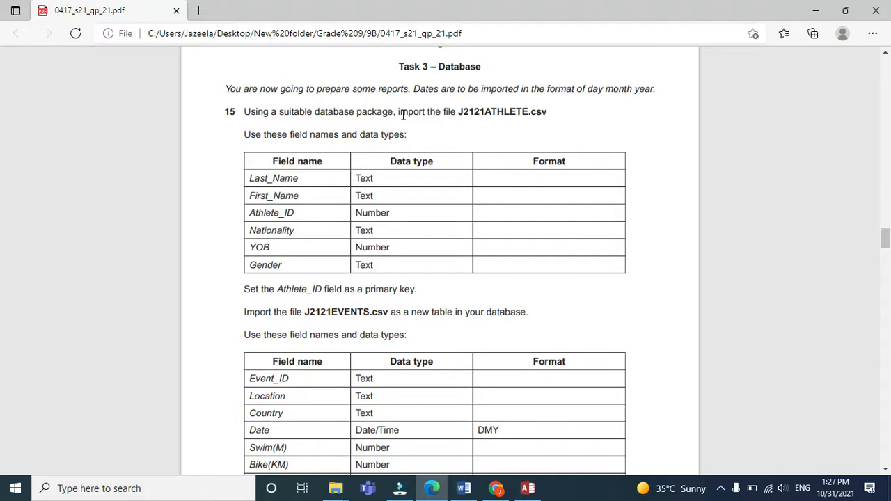
Step: Switch to Access, create a blank desktop database named June 2021_p21, and close its empty default table
click(525, 490)
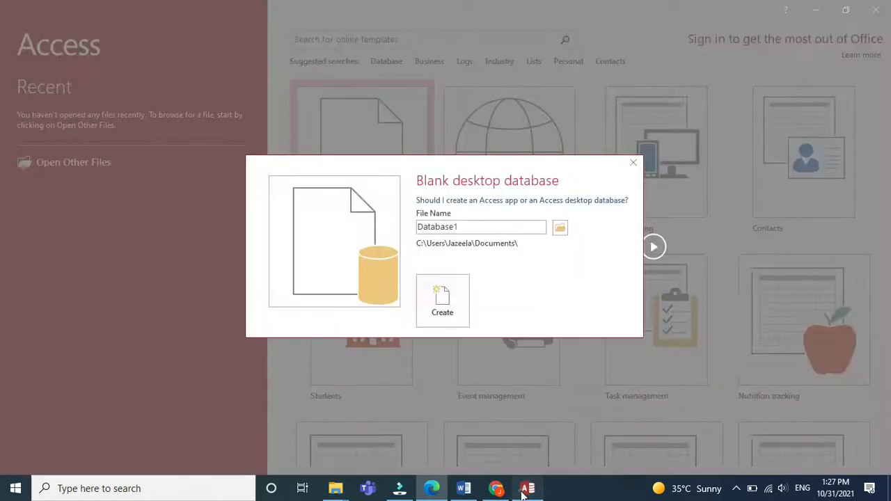
double_click(458, 227)
double_click(457, 227)
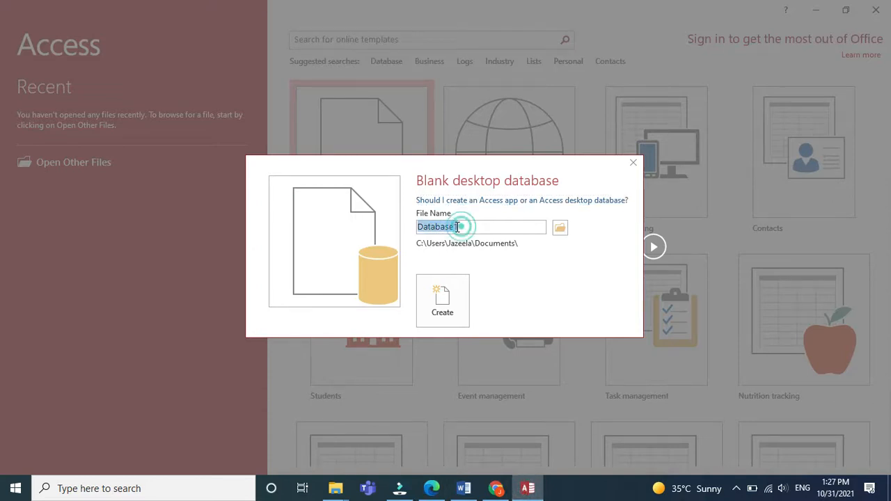
text(June 2021_p21)
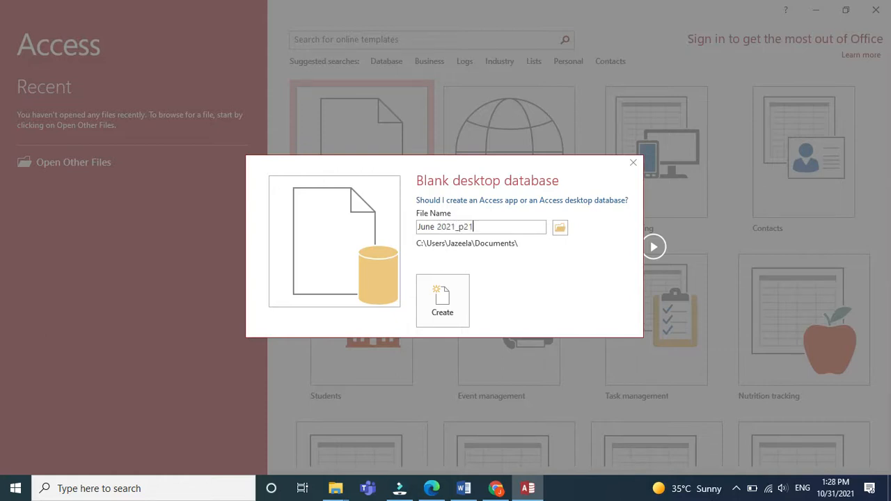
click(439, 313)
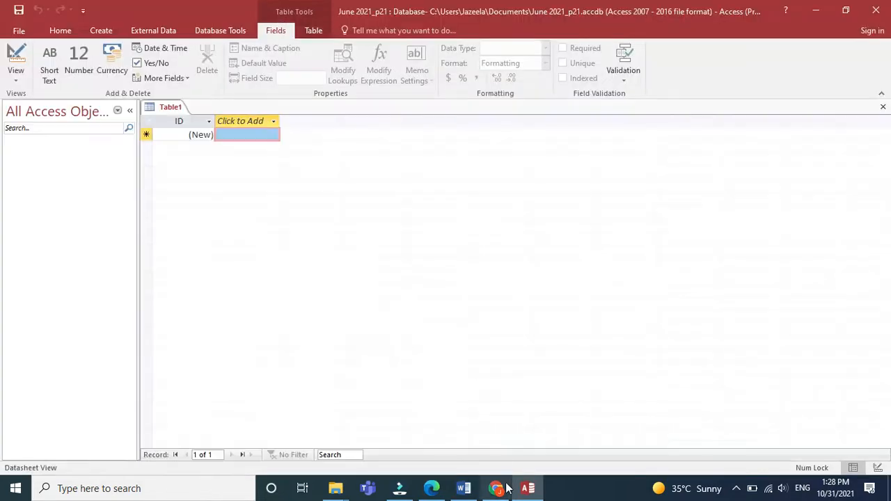
right_click(176, 108)
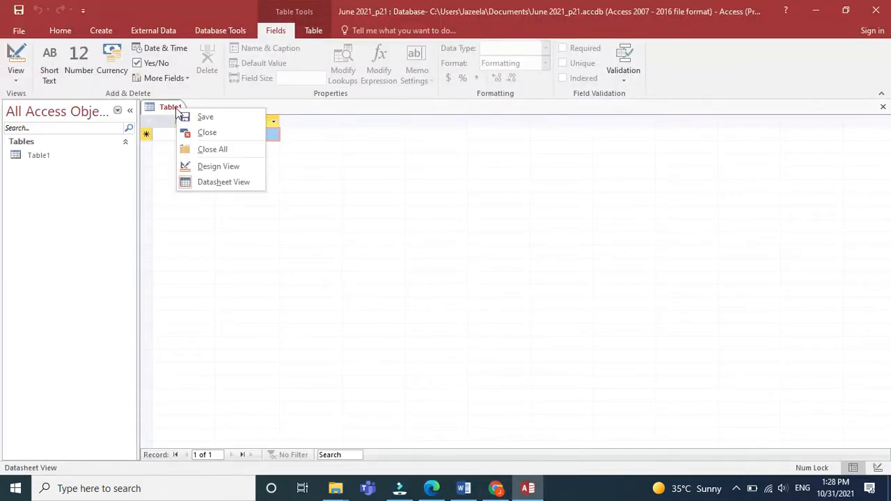
click(200, 134)
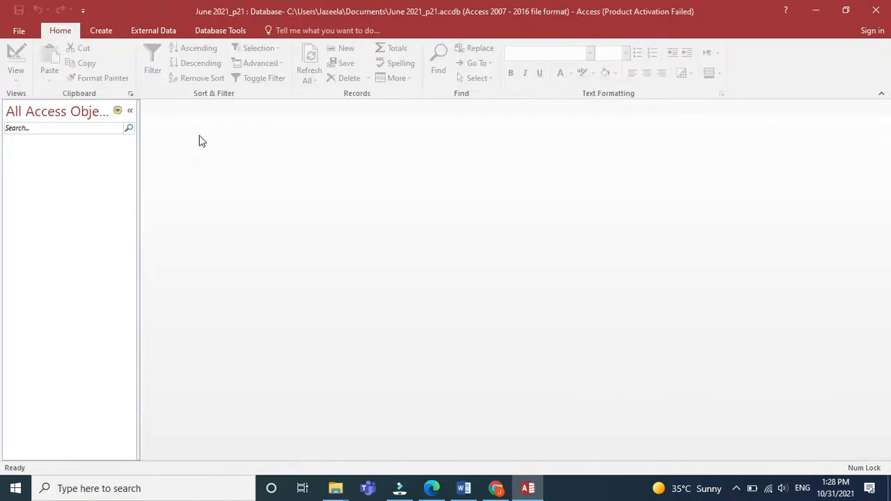
Step: Check the required file name in the exam paper and start a text import of J2121ATHLETE from the 9B source files into a new table
click(446, 490)
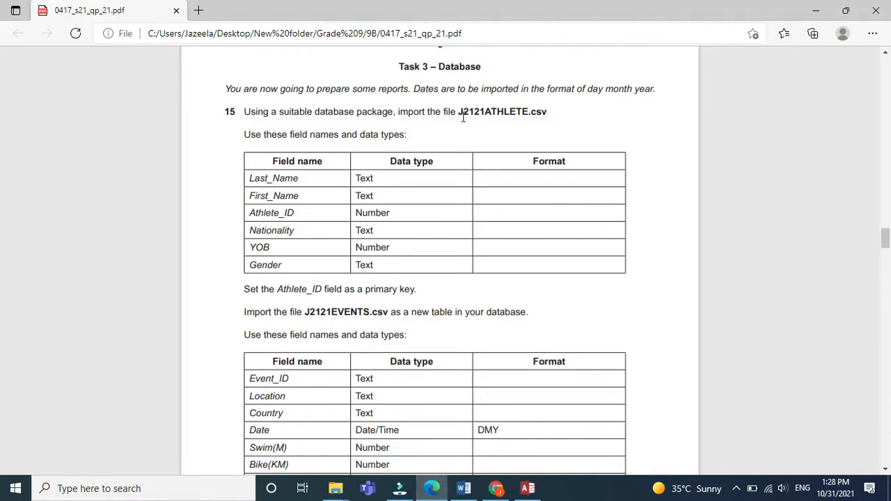
drag(460, 111, 528, 112)
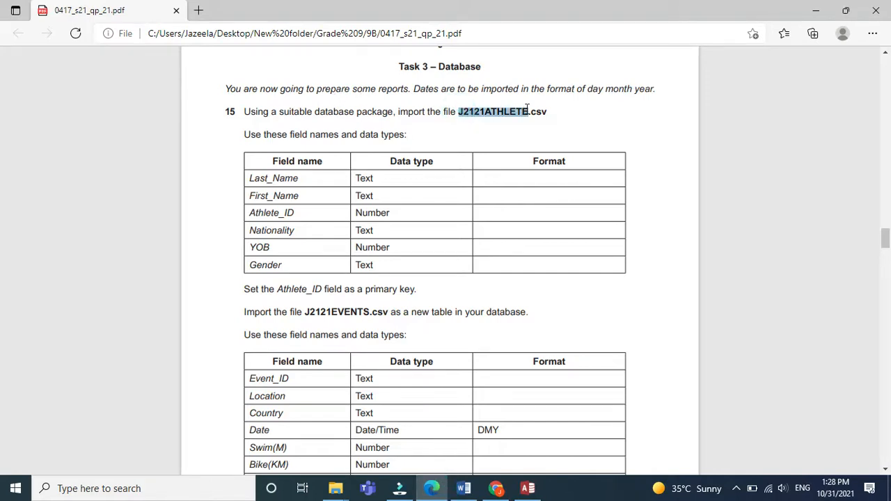
click(527, 488)
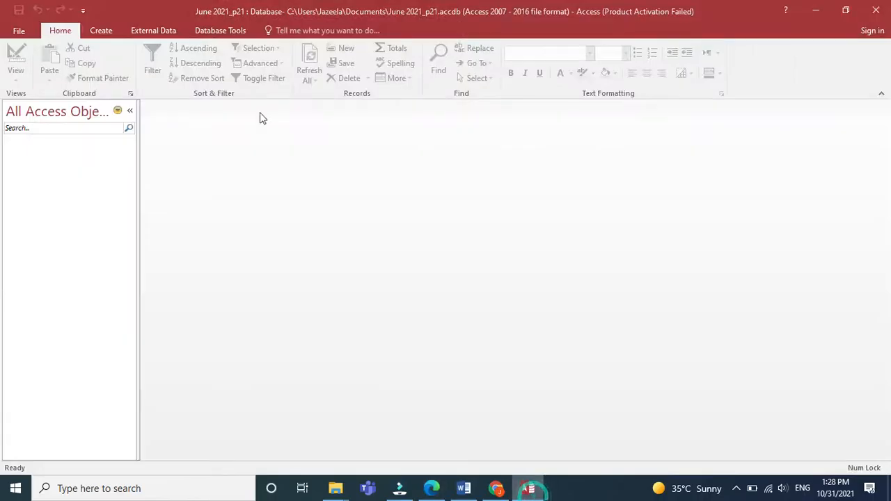
click(150, 31)
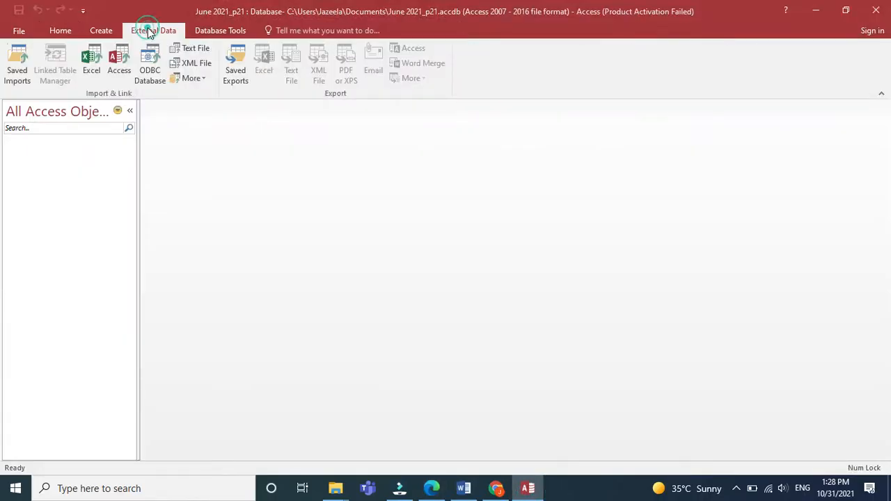
click(198, 49)
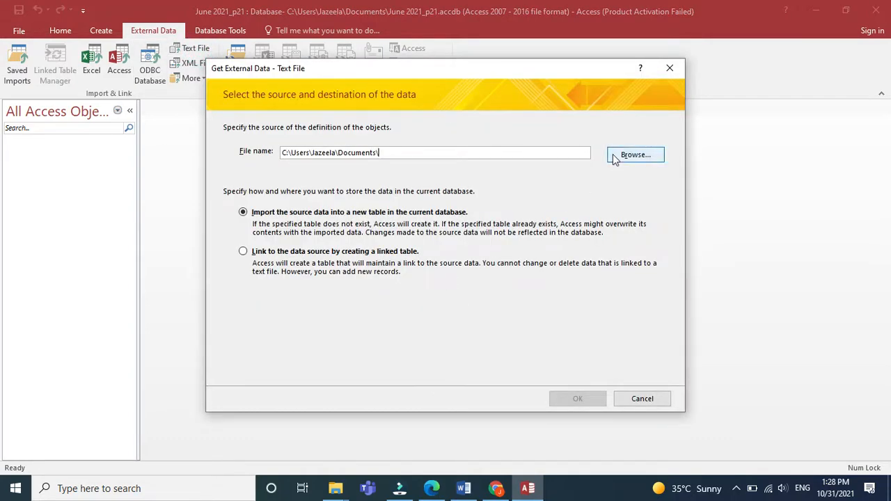
click(614, 157)
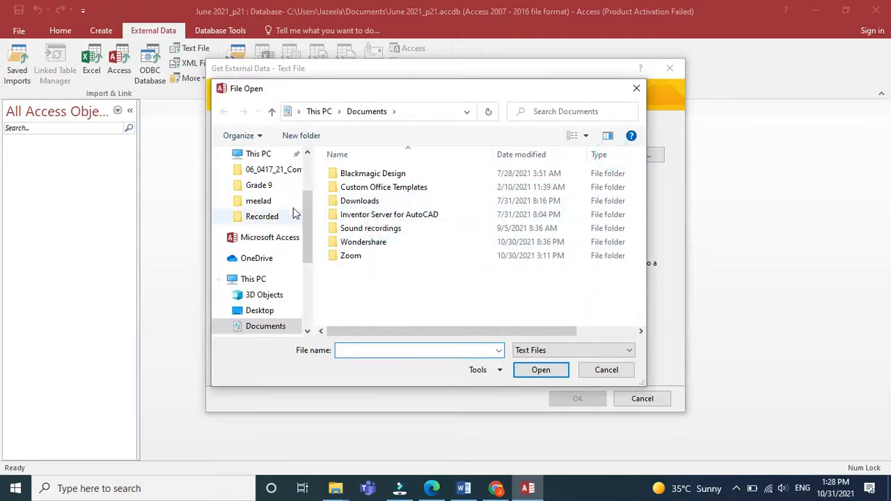
click(267, 185)
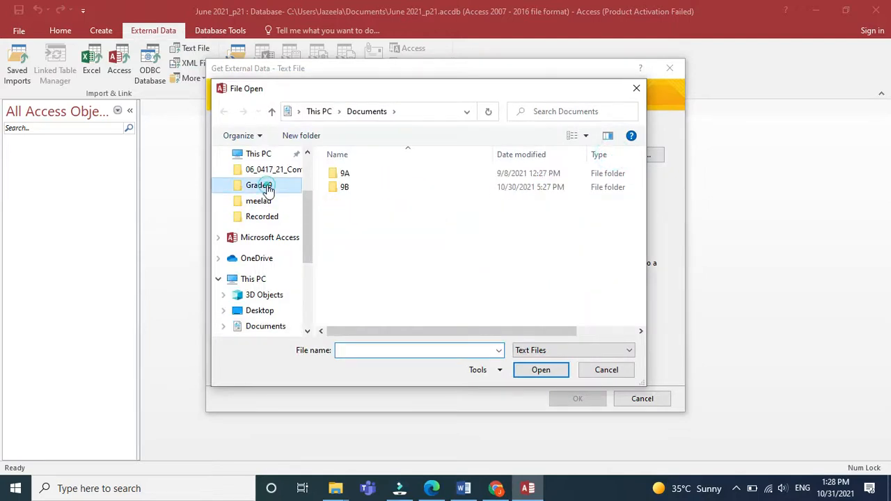
double_click(350, 186)
double_click(350, 175)
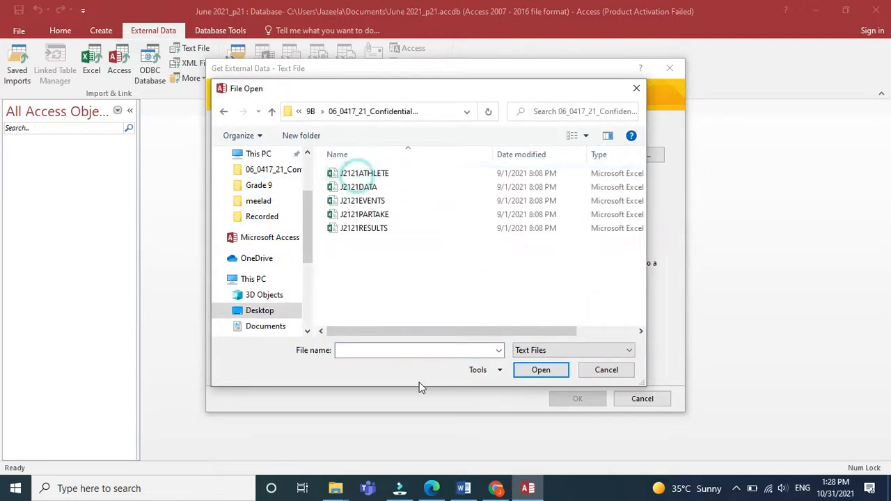
click(365, 173)
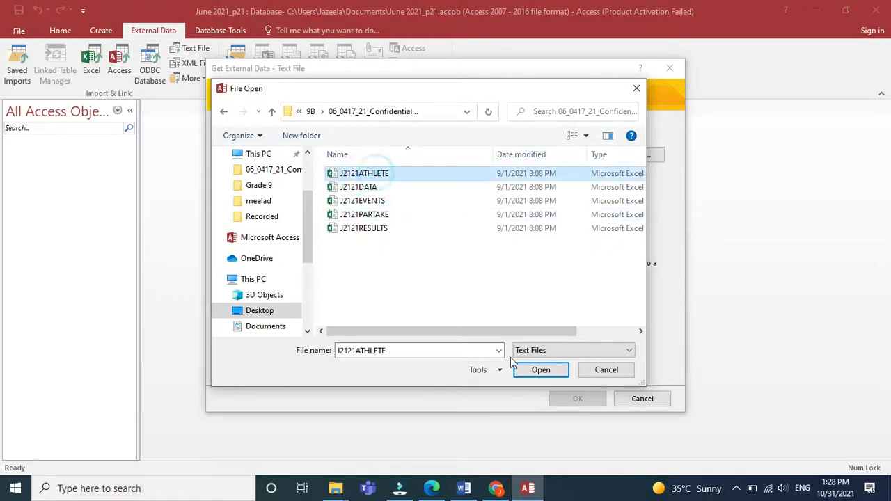
click(531, 370)
click(559, 397)
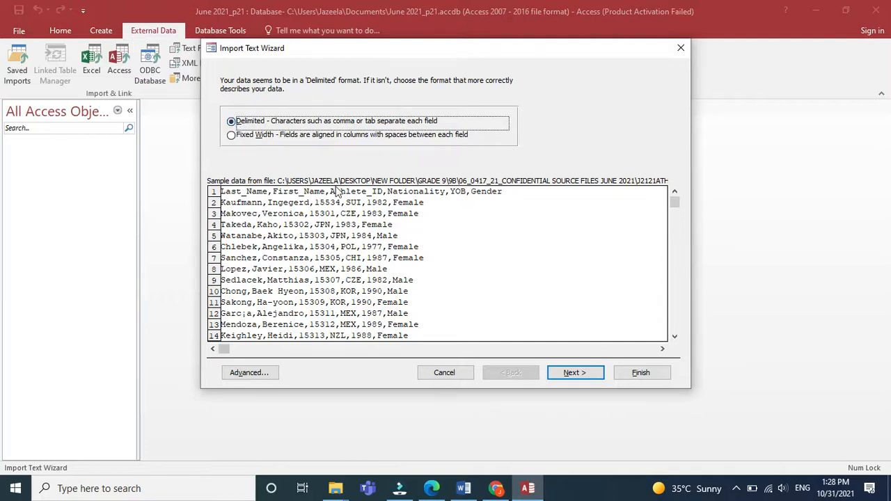
Step: For the delimited import, use the first row as field names and set the date order to DMY in the import specification
click(559, 373)
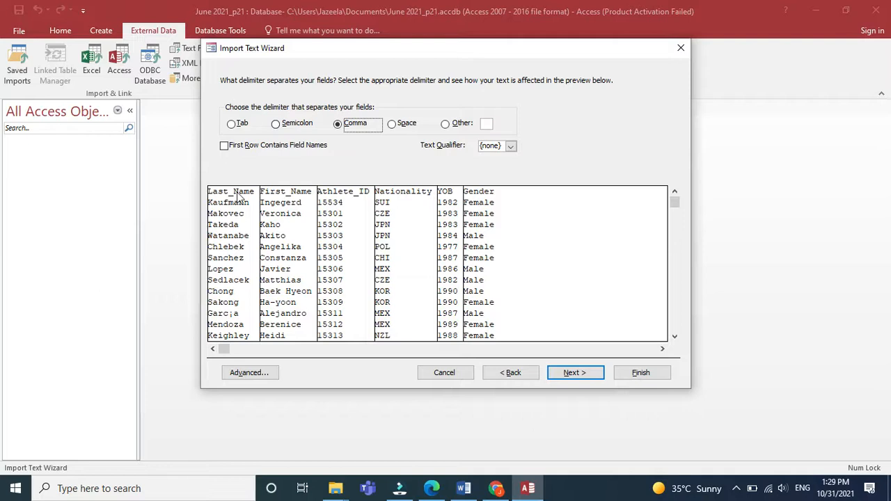
click(225, 146)
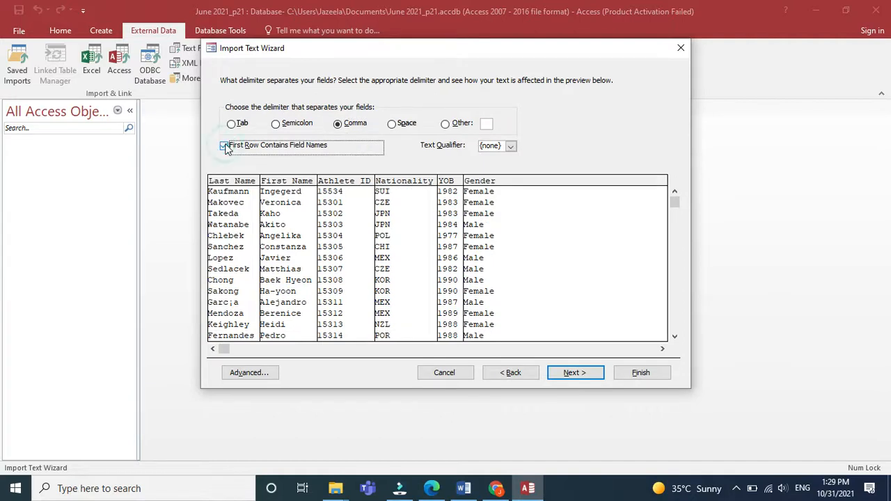
click(270, 376)
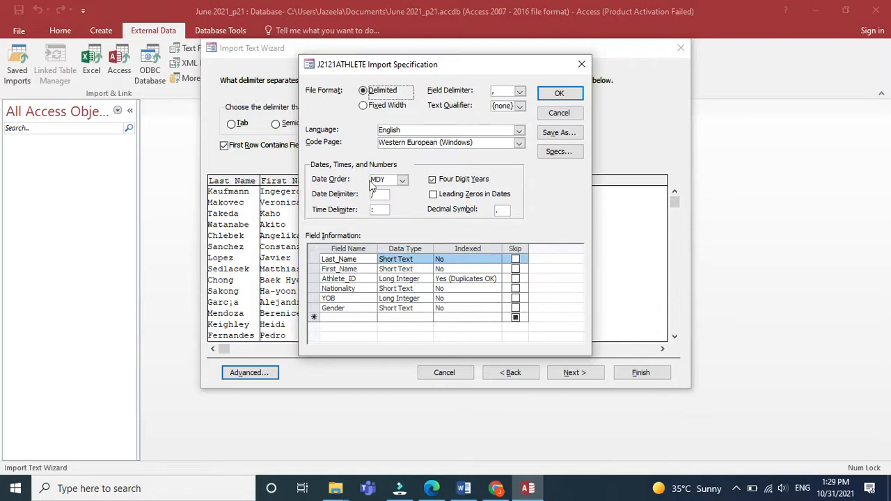
click(401, 180)
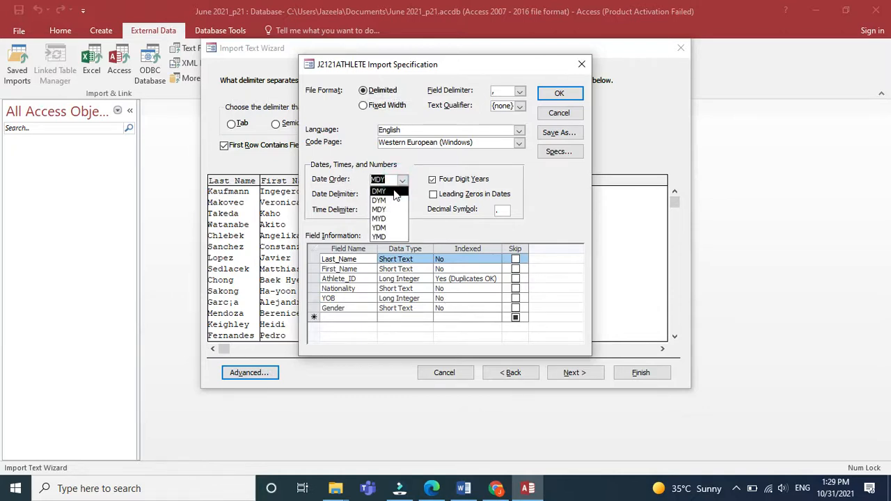
click(394, 191)
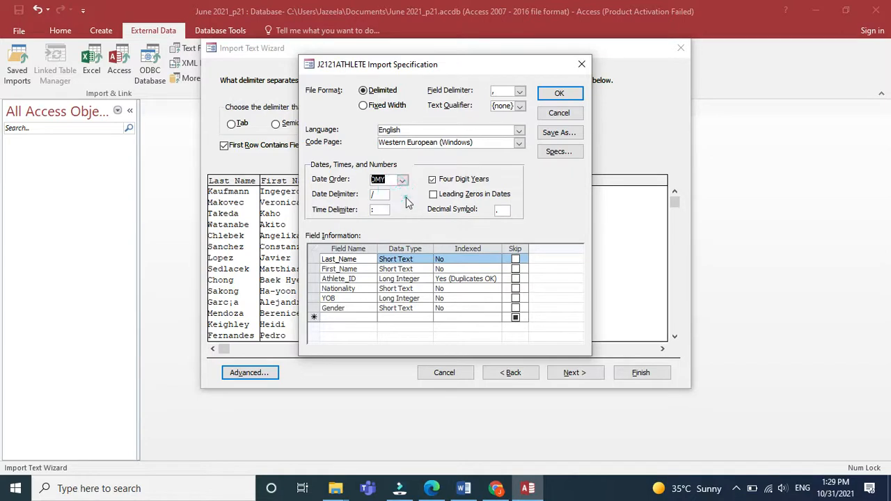
Step: Compare the field data types with the exam paper's table and set the Athlete_ID field to Integer
click(431, 491)
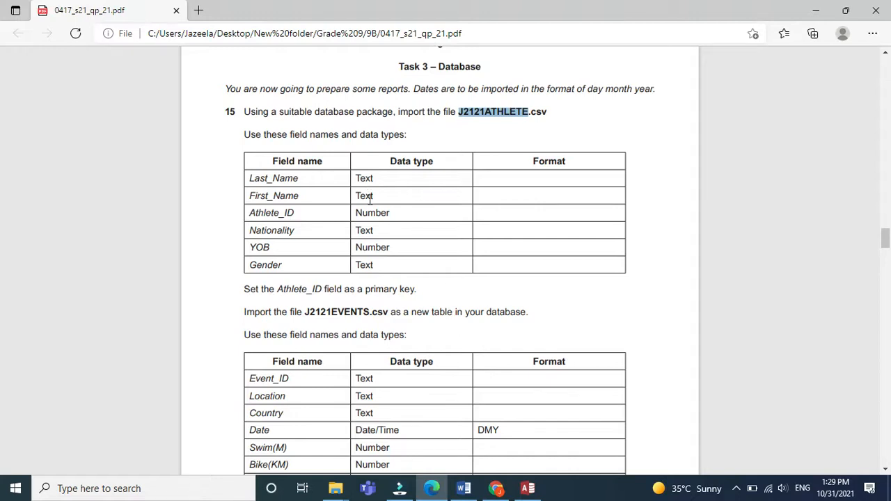
click(431, 488)
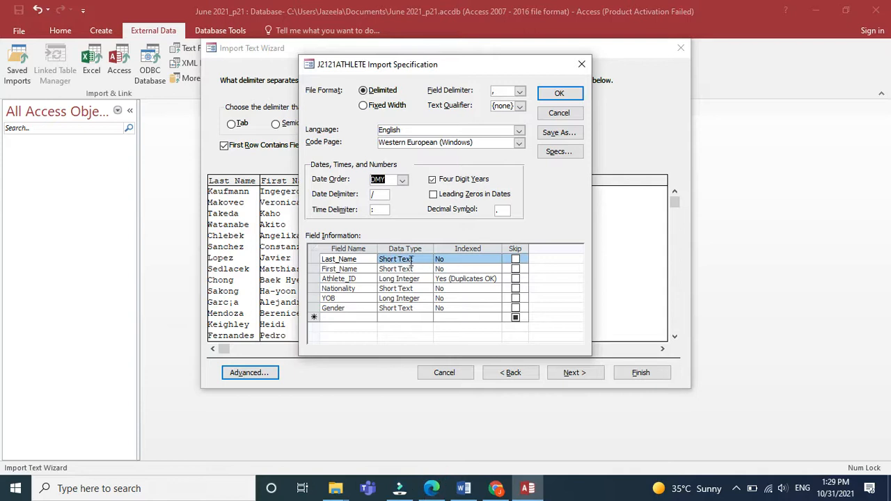
drag(443, 64, 639, 62)
click(432, 488)
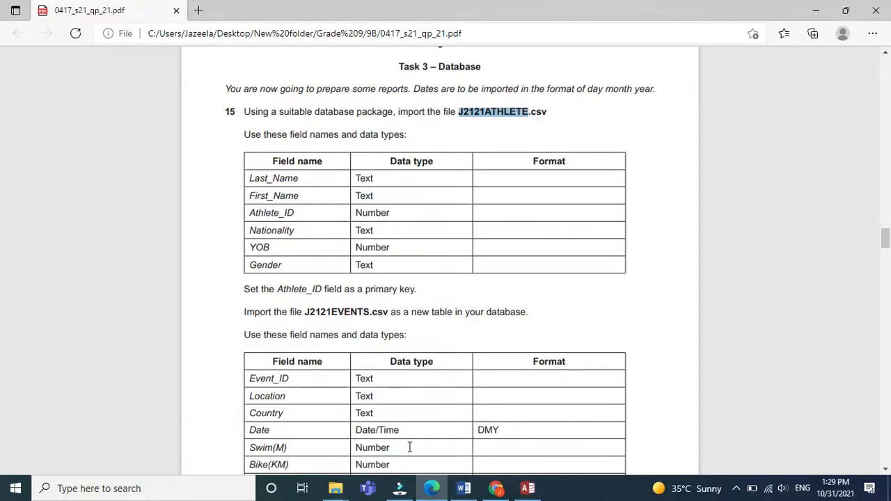
key(alt+Tab)
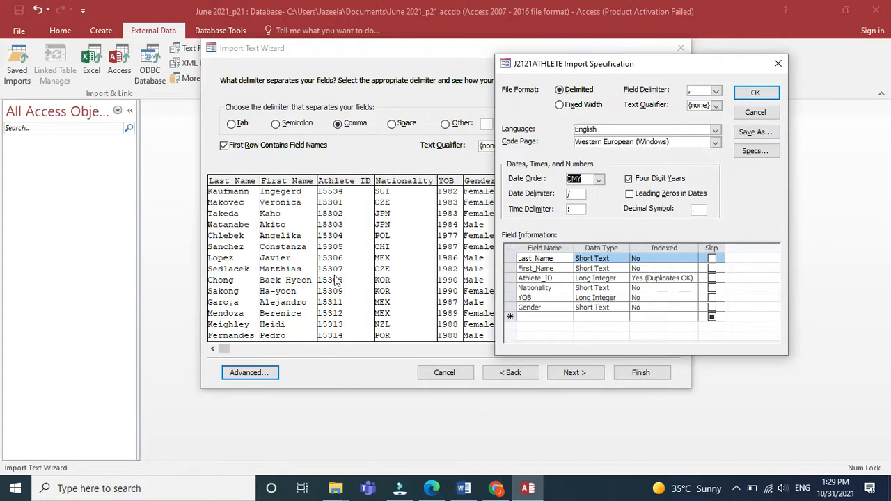
click(615, 279)
click(623, 278)
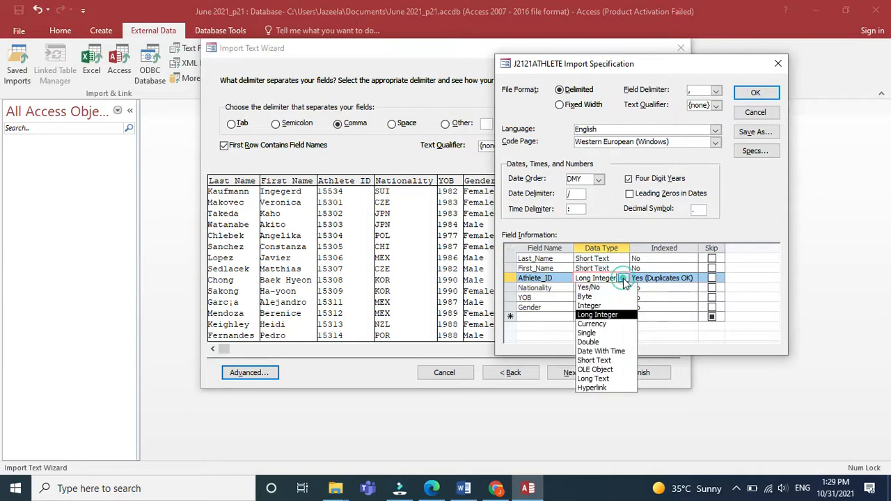
click(610, 309)
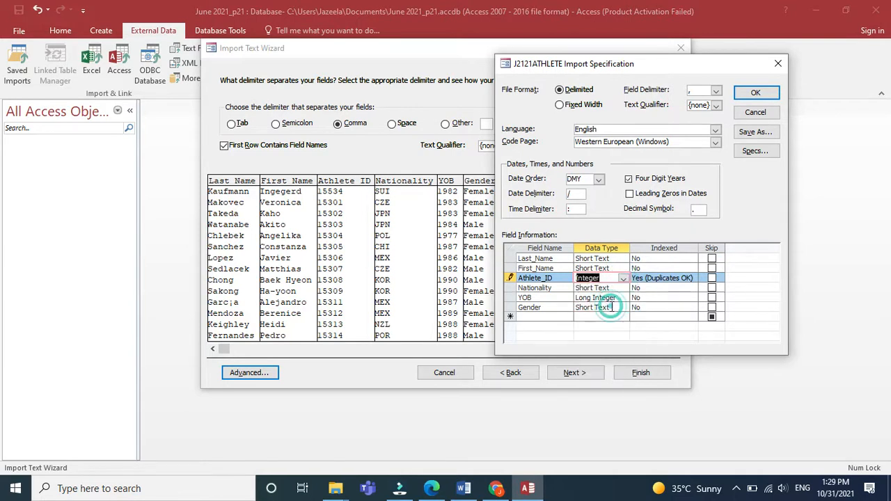
Step: Set the YOB field to Integer after checking the exam paper, then accept the import specification and continue to the field options
click(432, 490)
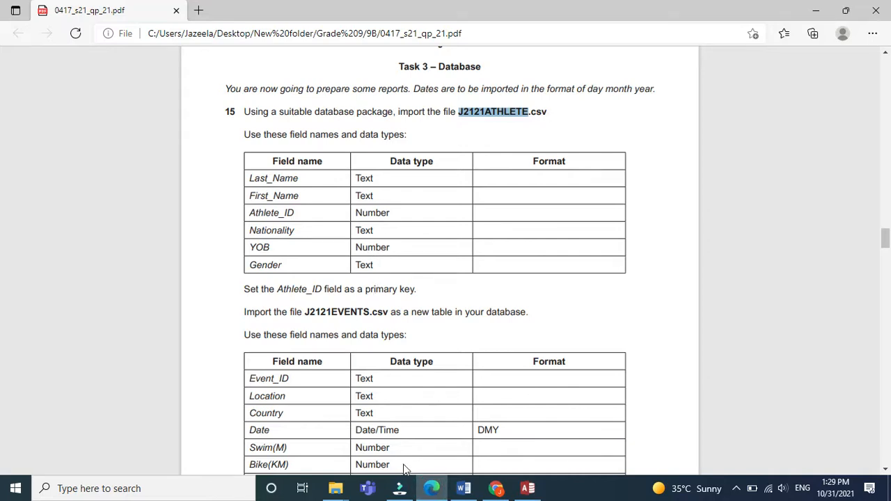
click(432, 488)
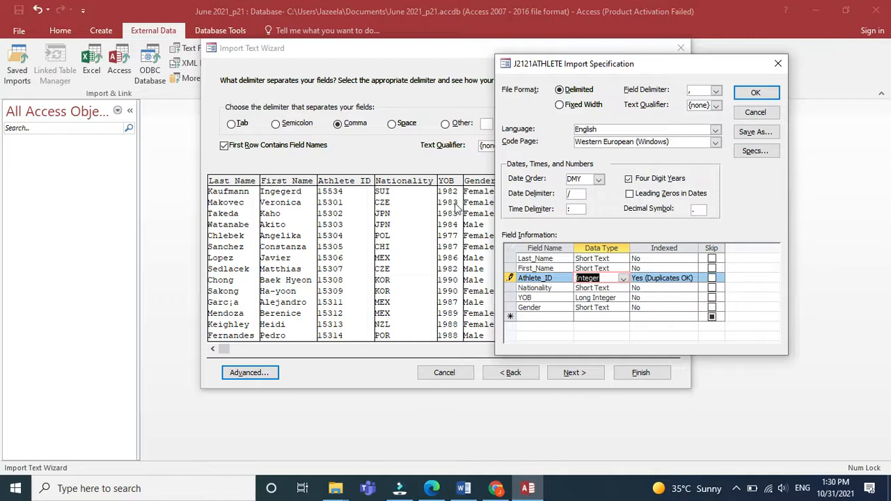
click(621, 298)
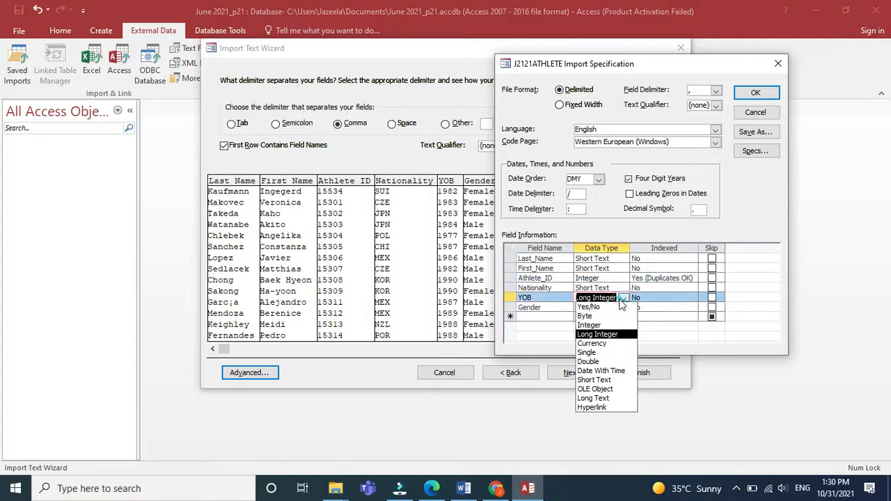
click(606, 328)
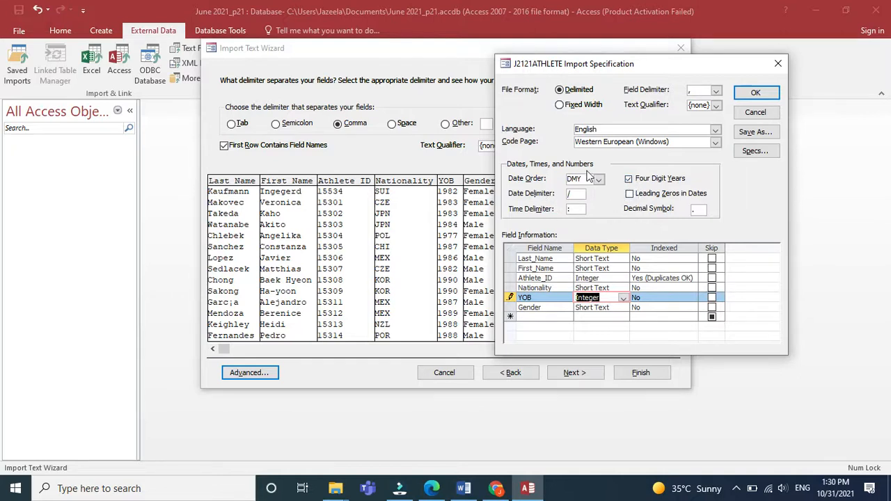
click(765, 95)
click(589, 372)
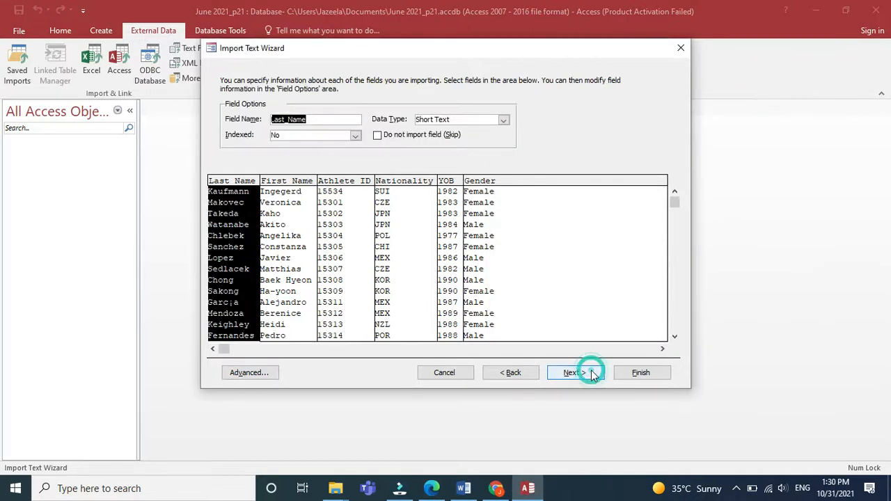
Step: Check the primary key requirement in the exam paper and choose Athlete_ID as the primary key for the import
click(591, 373)
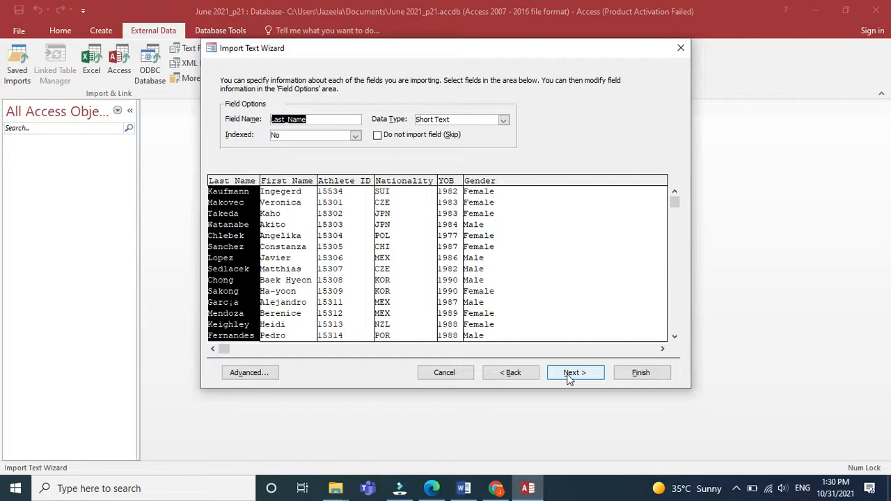
click(570, 378)
click(433, 495)
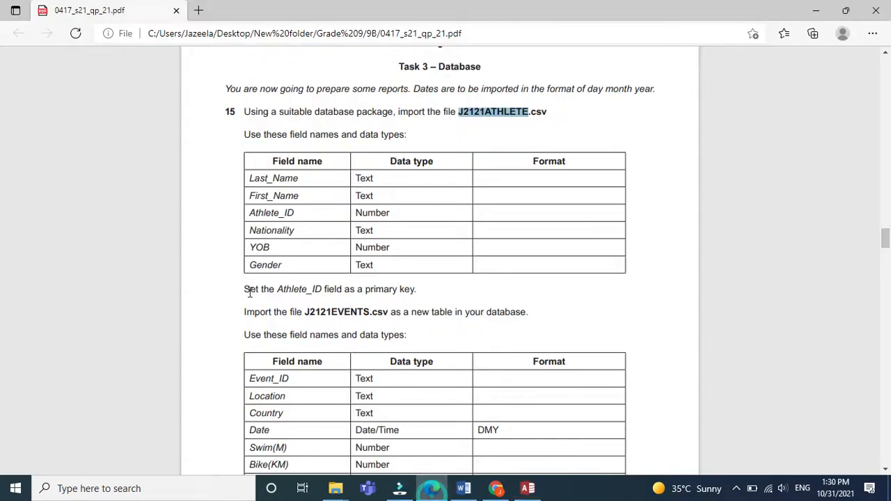
click(252, 291)
drag(245, 291, 397, 291)
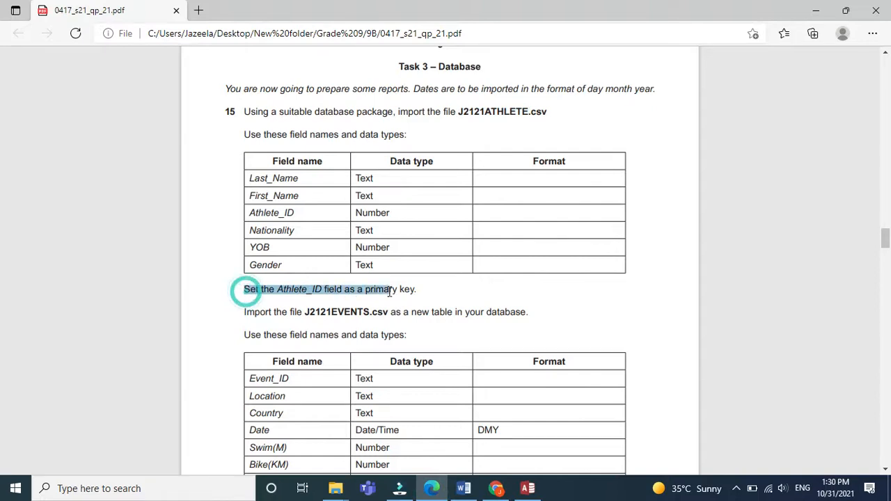
click(527, 489)
click(368, 129)
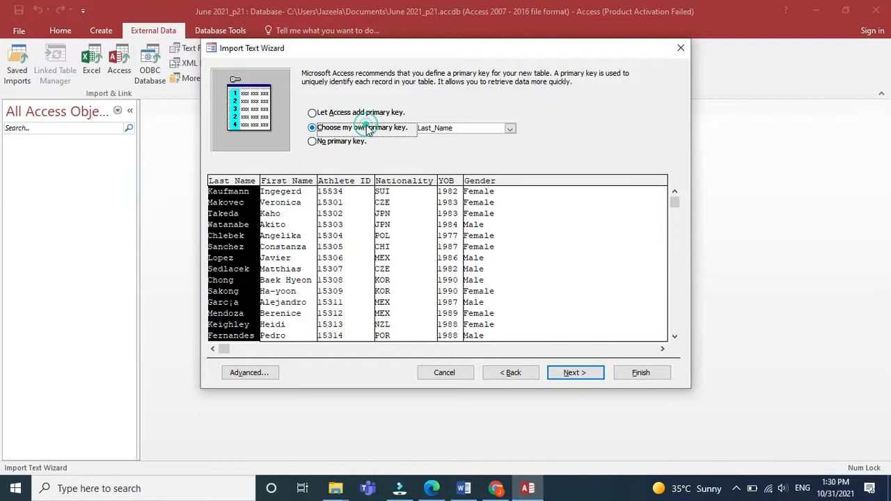
click(353, 187)
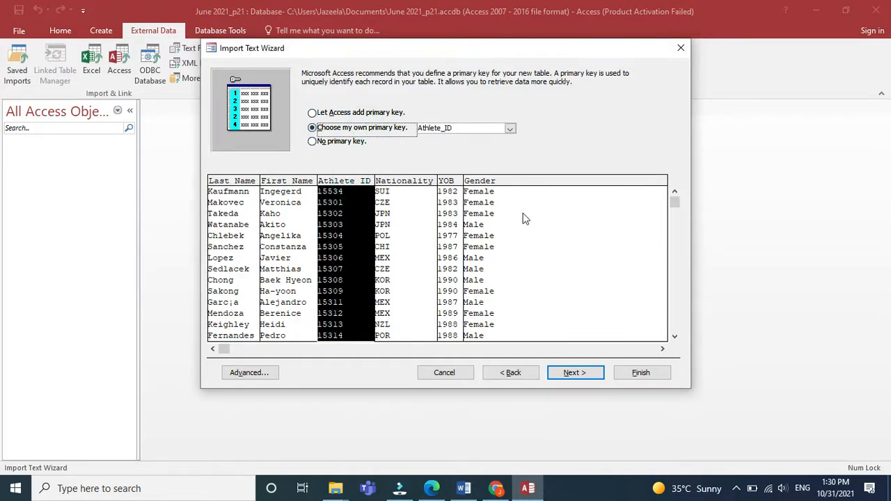
Step: Finish the import into the table J2121ATHLETE without saving the import steps, and open the table
click(569, 372)
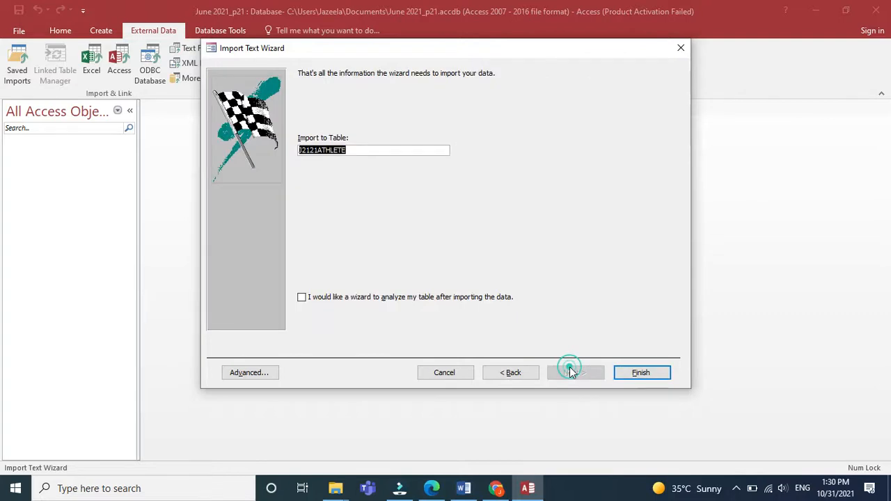
click(626, 370)
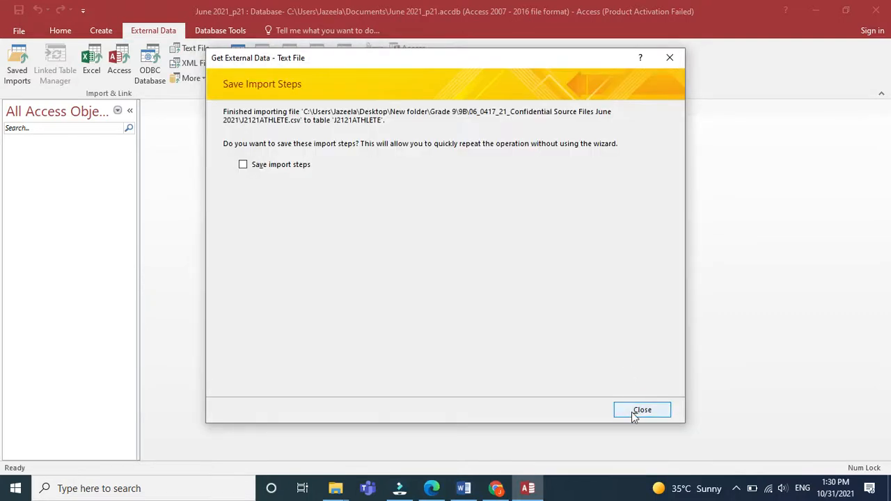
click(636, 410)
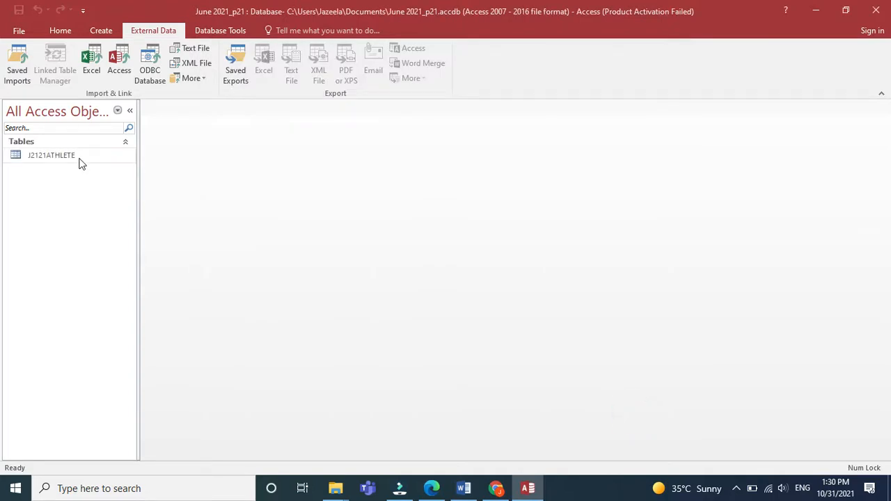
double_click(78, 161)
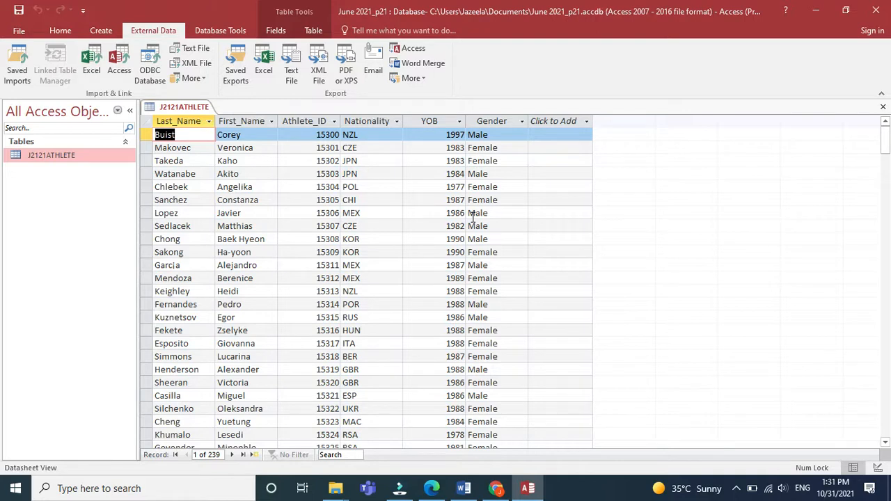
Step: Check the required file in the exam paper and start a text import of J2121EVENTS into a new table
click(432, 487)
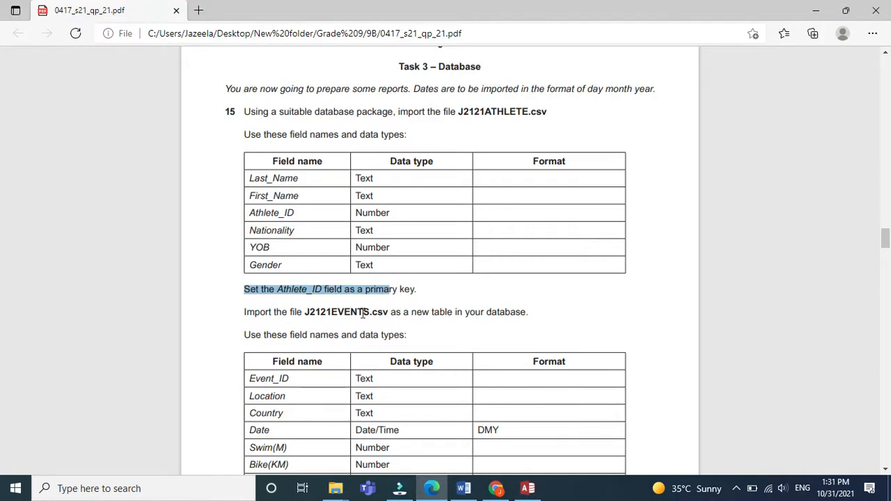
click(528, 488)
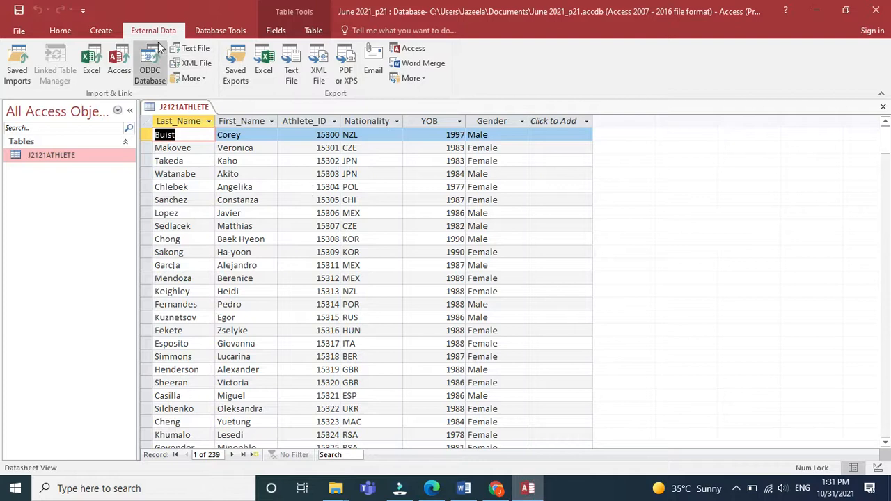
click(183, 48)
click(614, 155)
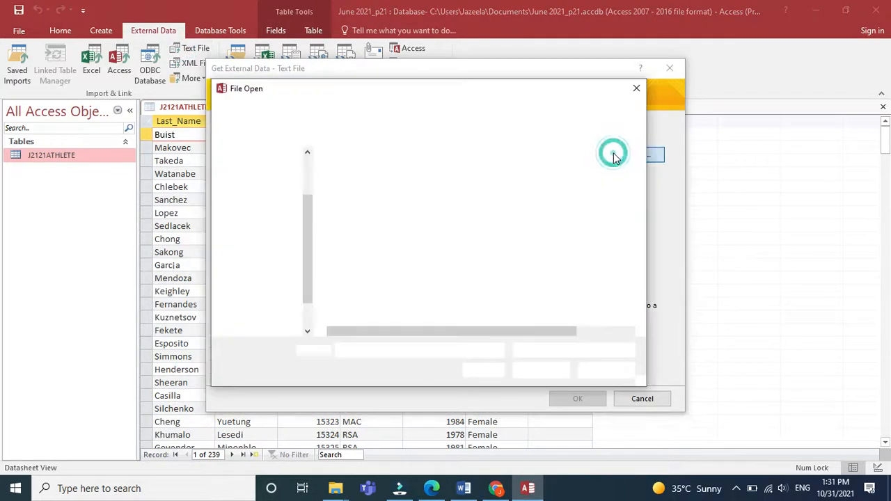
click(409, 203)
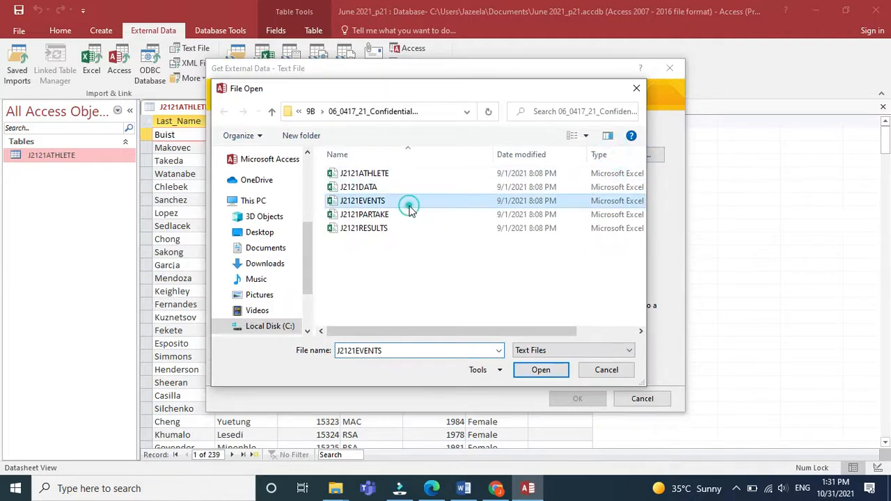
click(540, 373)
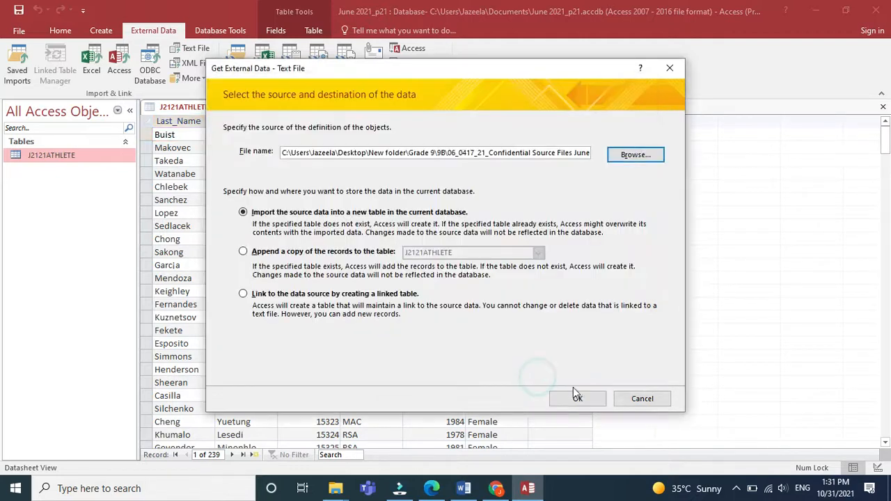
click(571, 398)
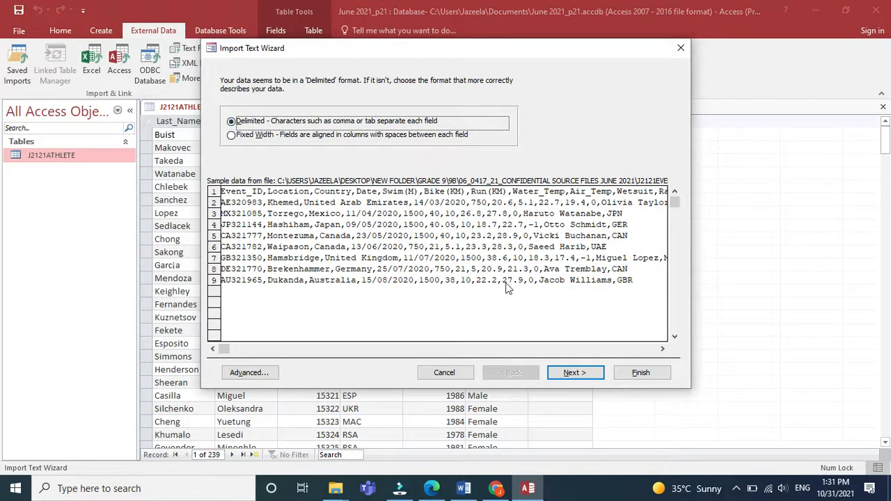
Step: Keep the delimited format, use the first row as field names and review all columns in the import preview
click(566, 373)
click(225, 147)
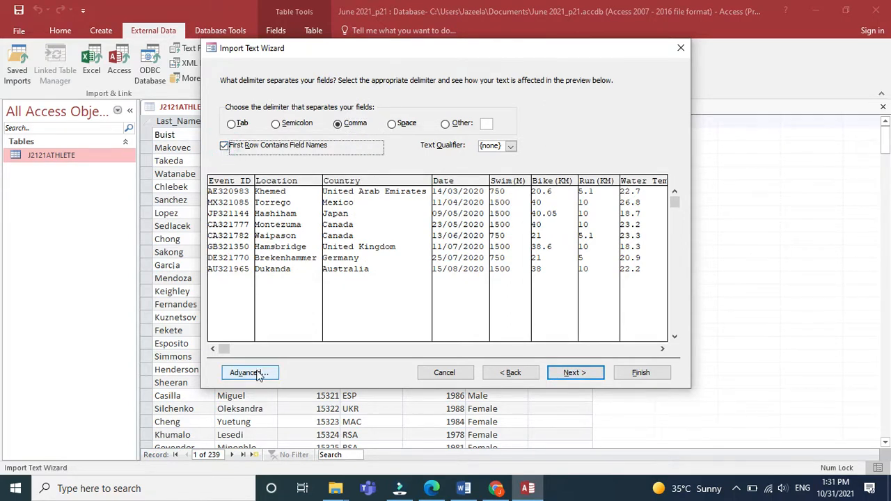
drag(352, 53, 162, 55)
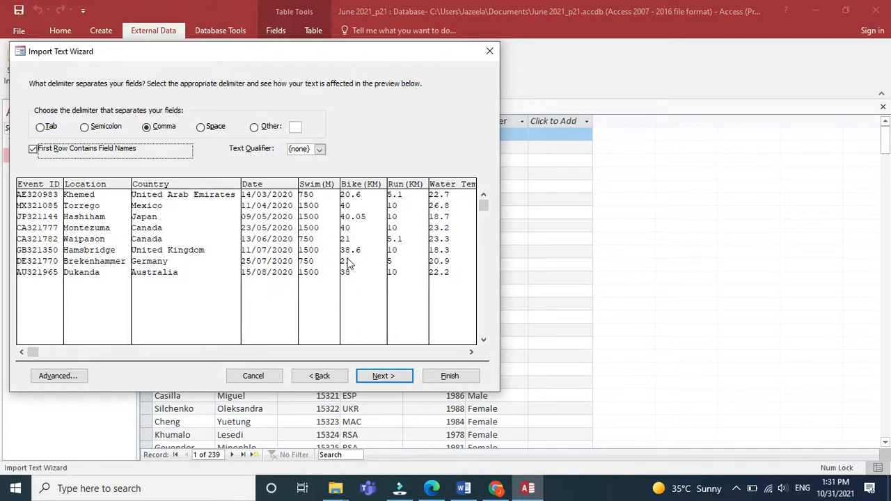
click(471, 352)
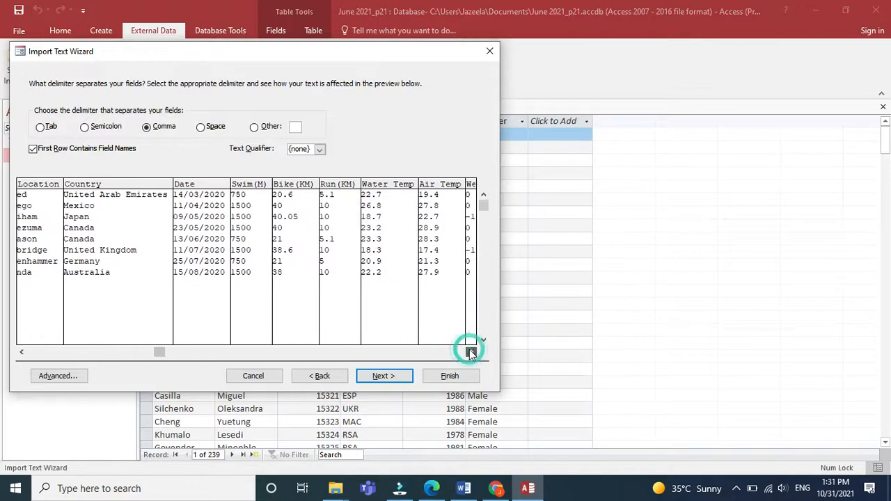
click(471, 353)
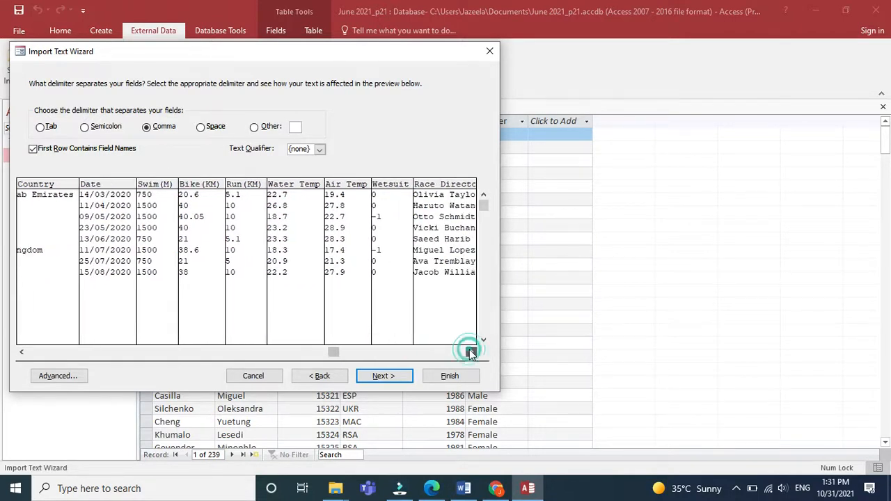
click(472, 353)
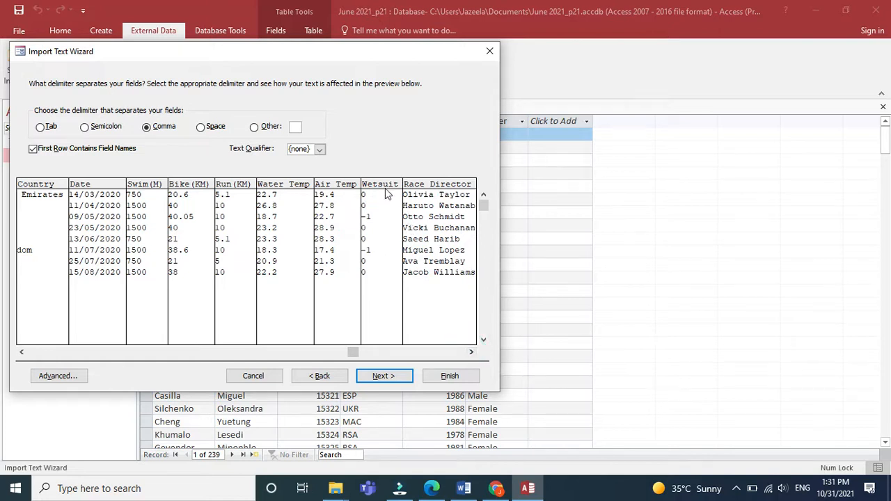
click(471, 353)
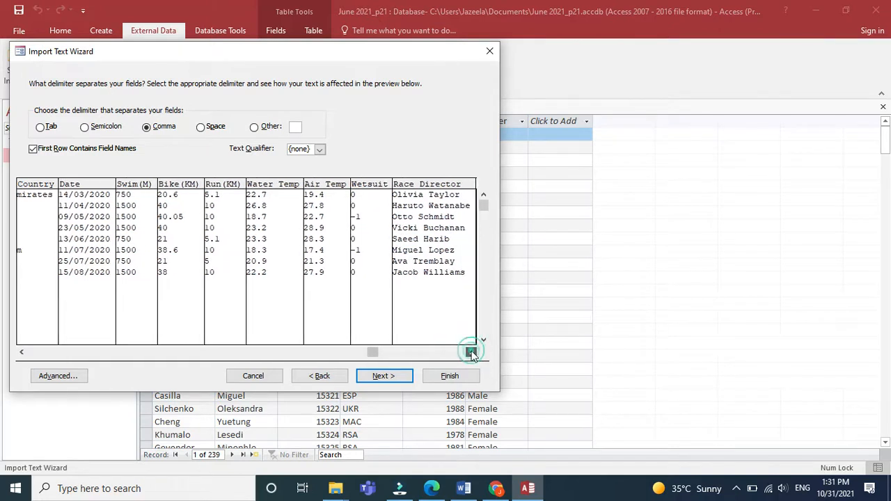
click(471, 353)
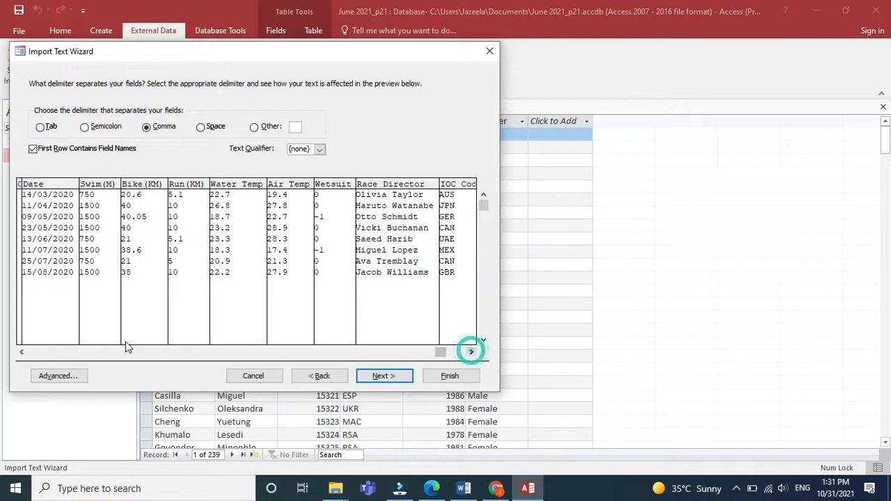
Step: Set the date order to DMY in the J2121EVENTS import specification and accept it
click(63, 377)
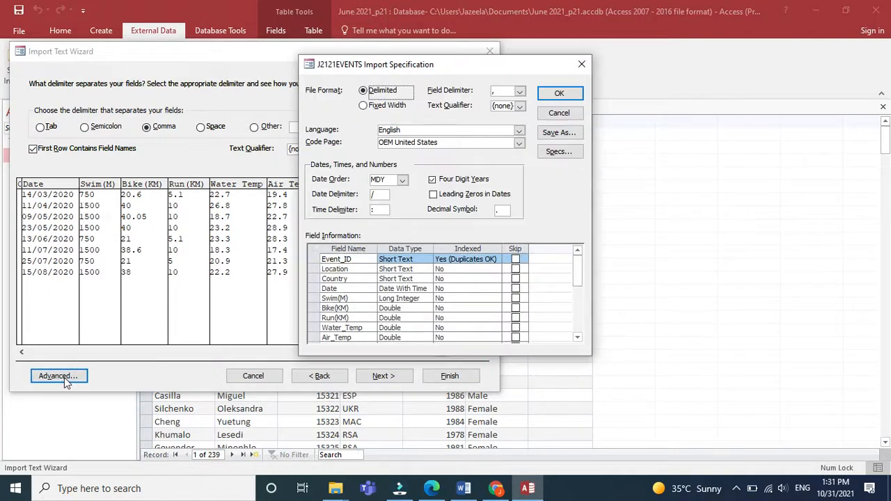
drag(408, 60, 605, 84)
click(601, 202)
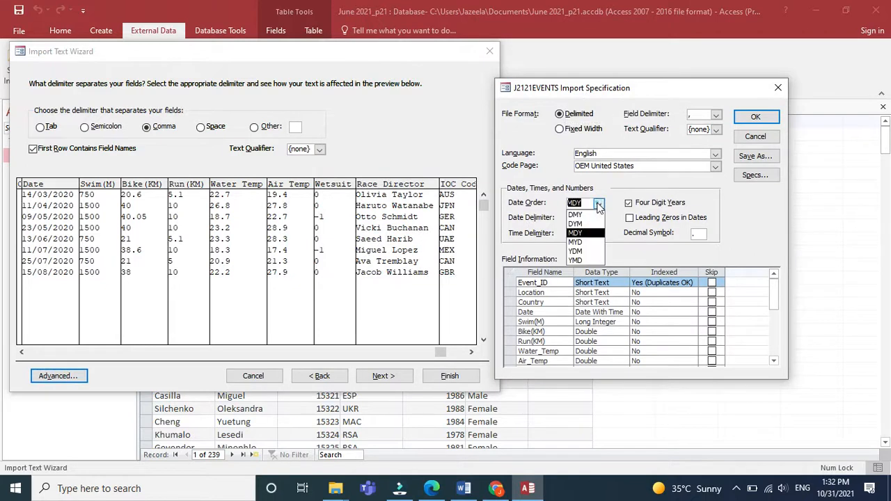
click(586, 217)
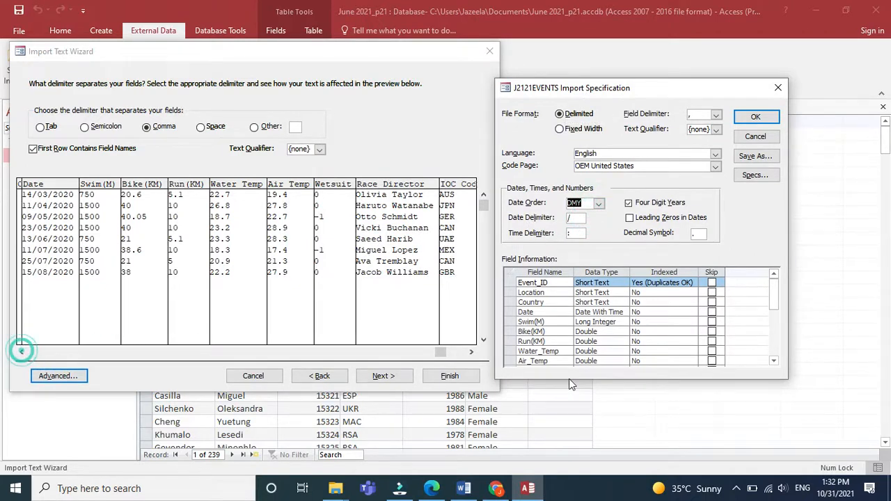
click(757, 118)
Step: Check the date values in the import preview and enable leading zeros in dates in the import specification
click(22, 352)
click(22, 352)
click(22, 352)
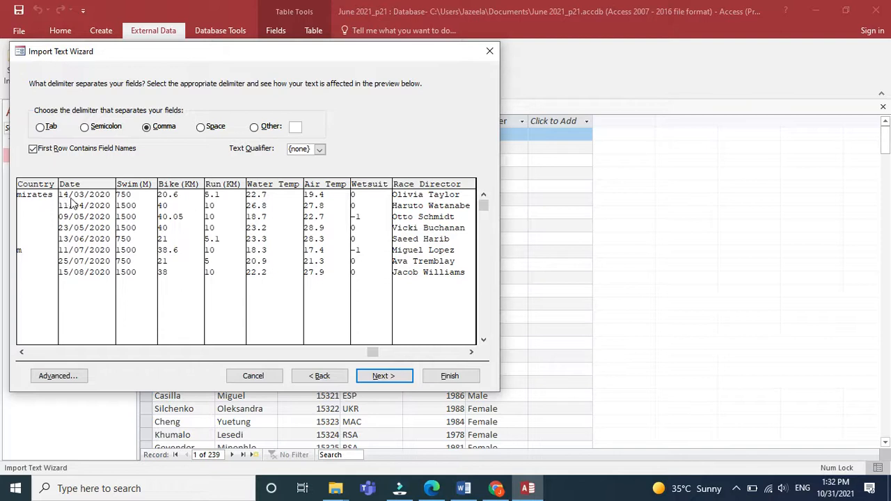
click(55, 374)
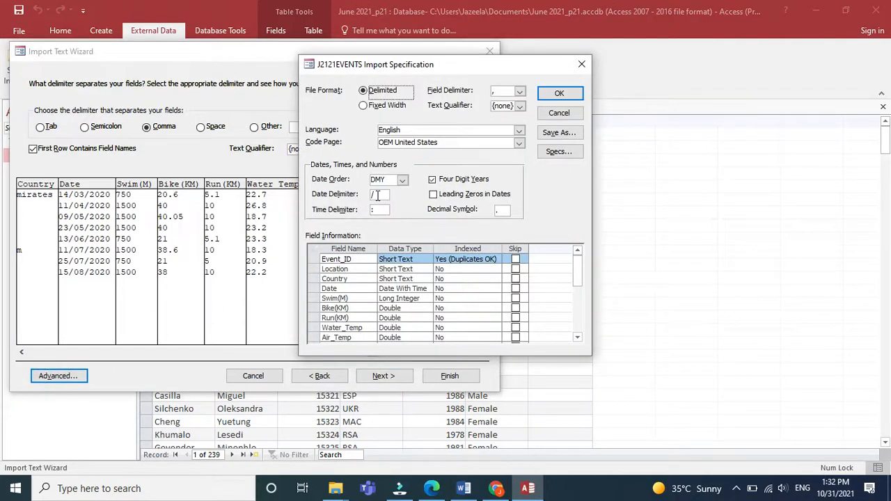
drag(469, 63, 634, 69)
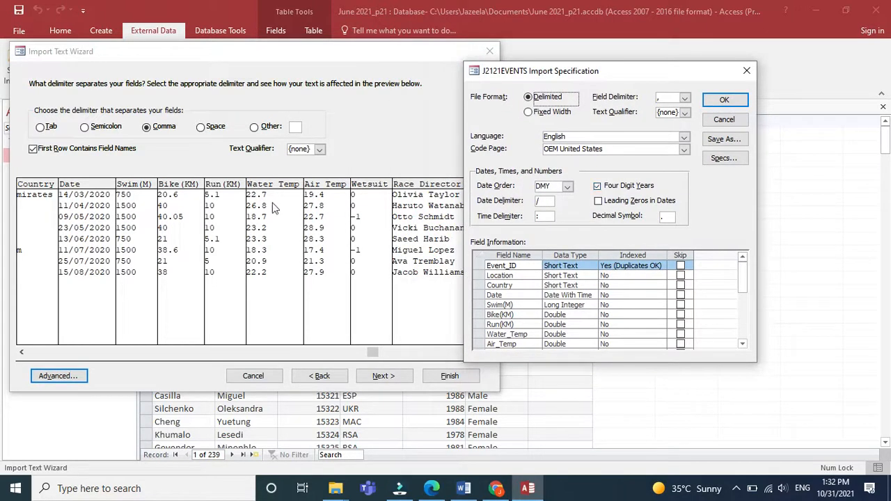
click(598, 201)
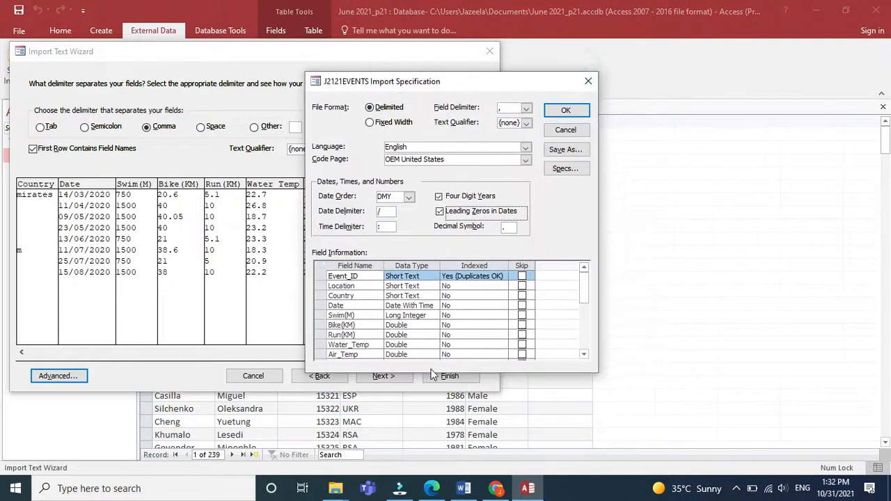
Step: Compare the J2121EVENTS field types in the exam paper with the import specification and set Swim(M) to Integer
click(430, 489)
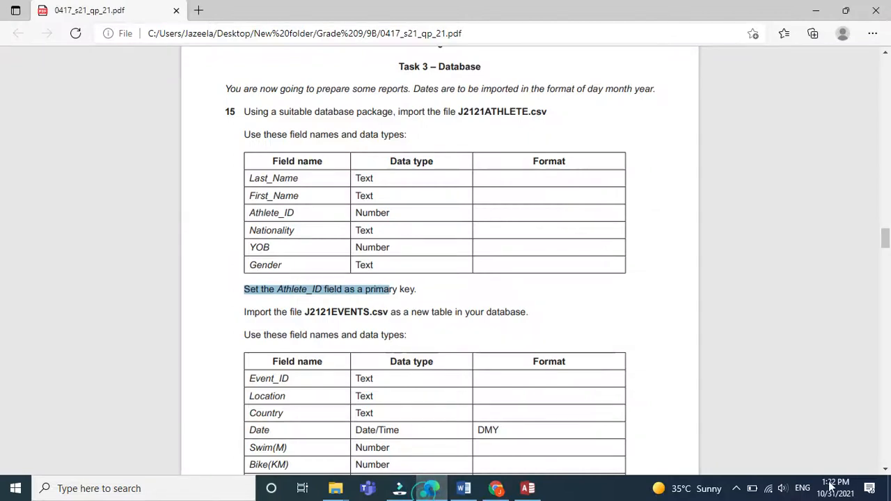
click(886, 472)
click(885, 472)
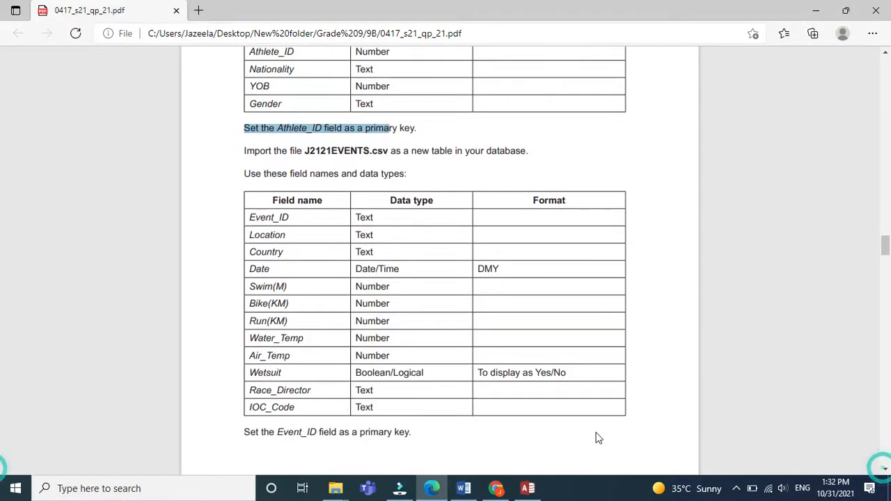
click(527, 487)
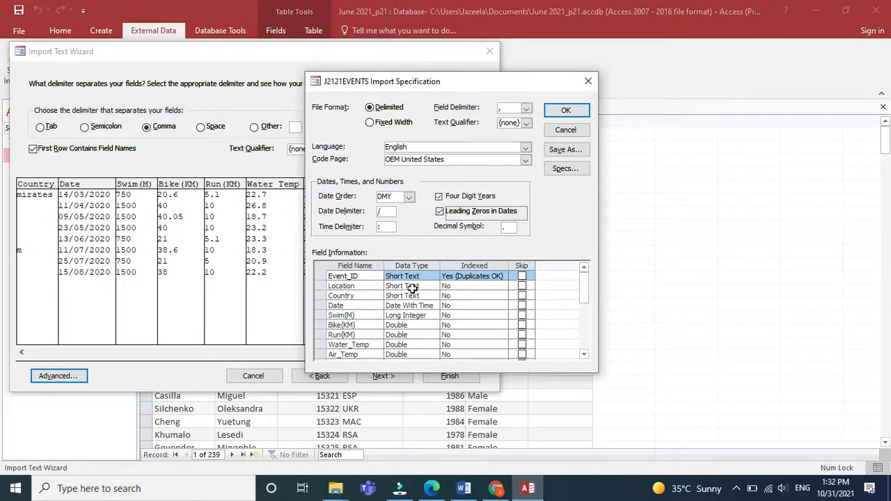
click(430, 489)
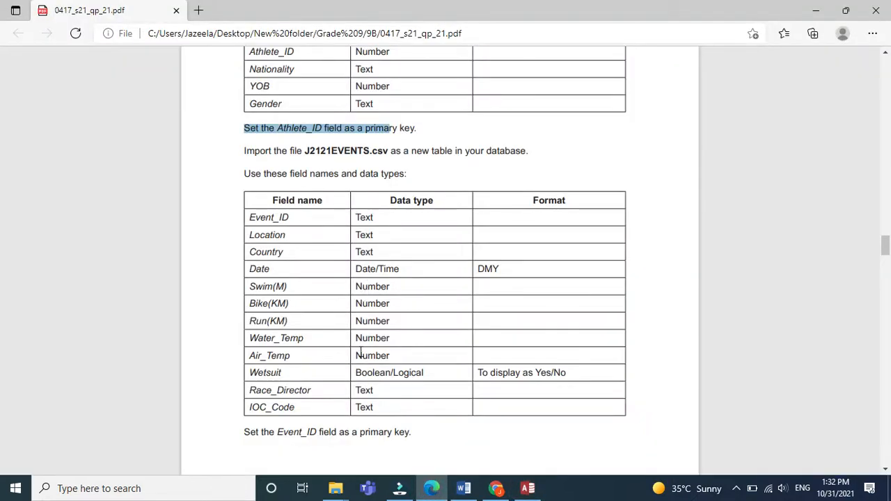
click(431, 488)
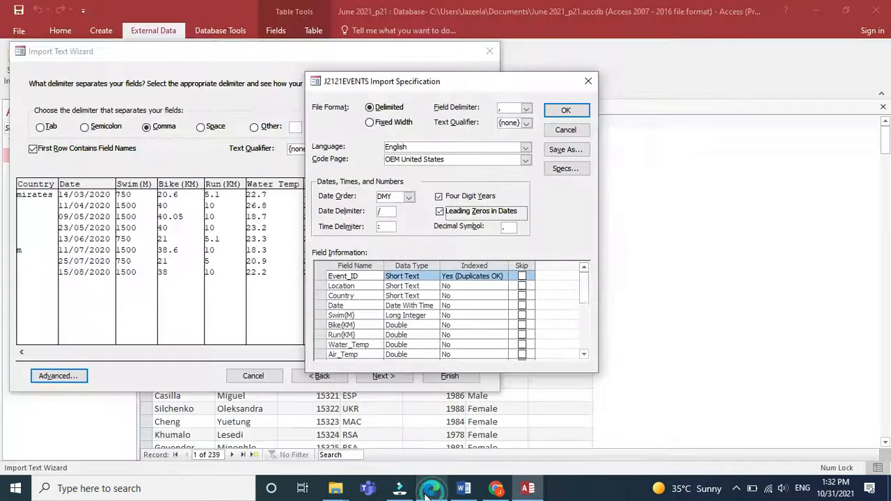
click(434, 315)
click(433, 315)
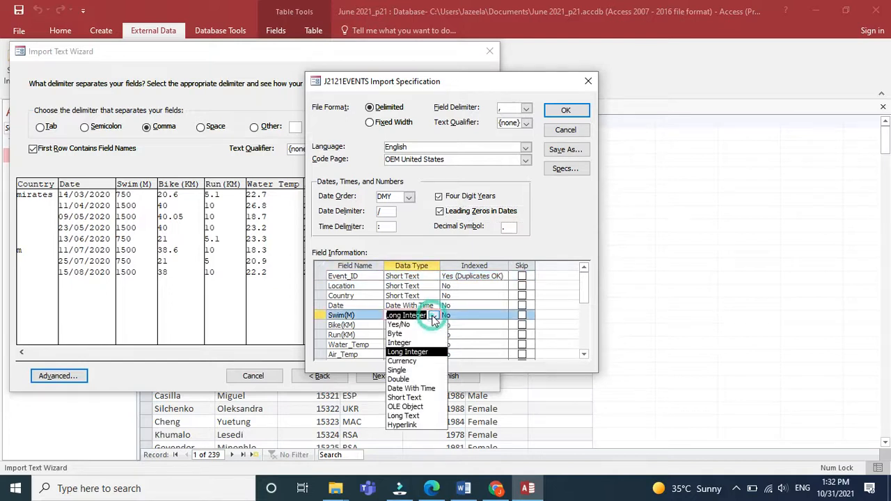
click(411, 342)
Step: Check the Wetsuit requirement in the exam paper, set the Wetsuit field to Yes/No and accept the import specification
drag(310, 81, 481, 86)
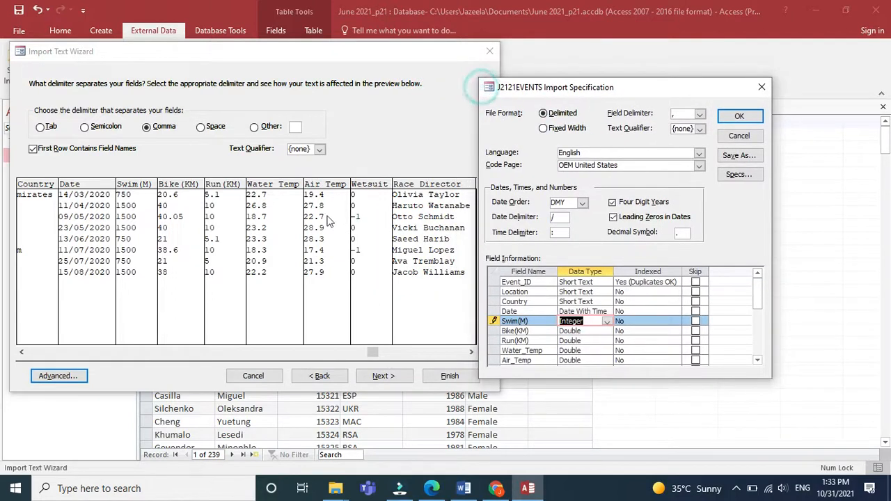
click(758, 361)
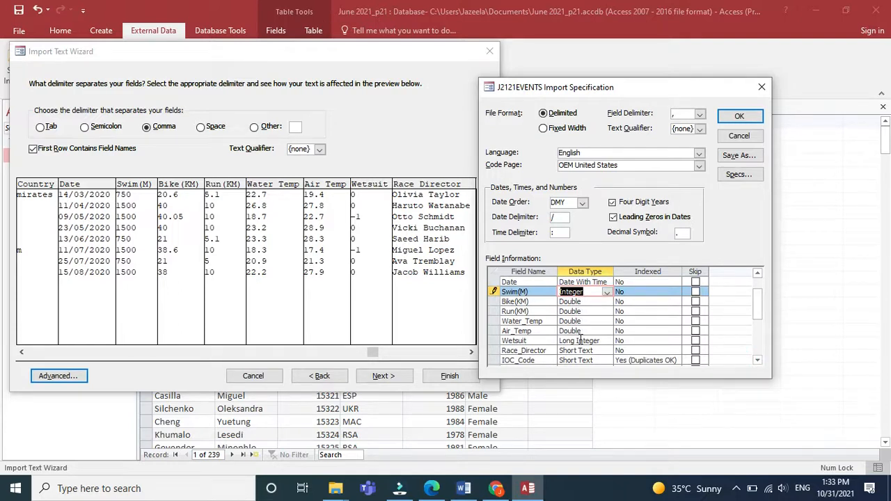
click(431, 488)
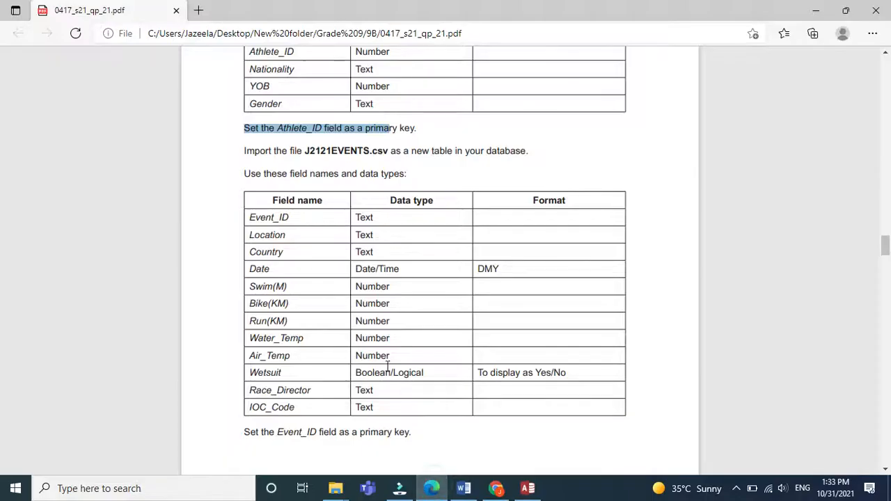
click(417, 490)
click(604, 341)
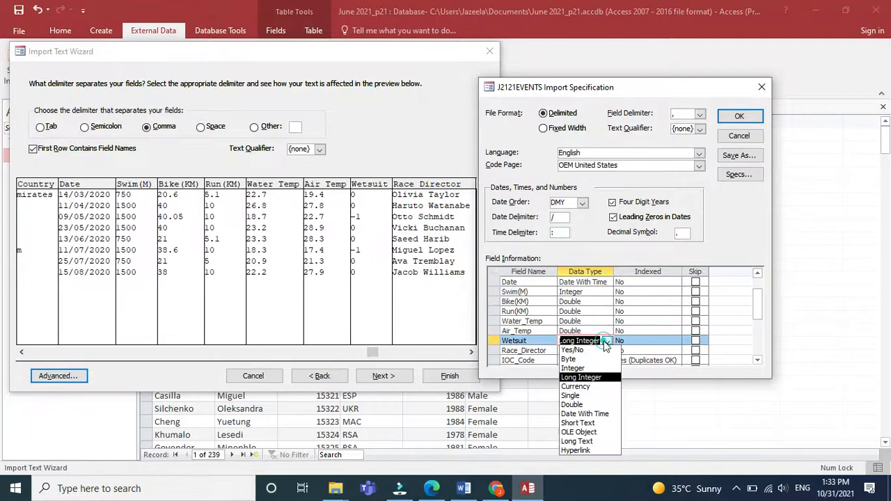
click(581, 350)
click(426, 482)
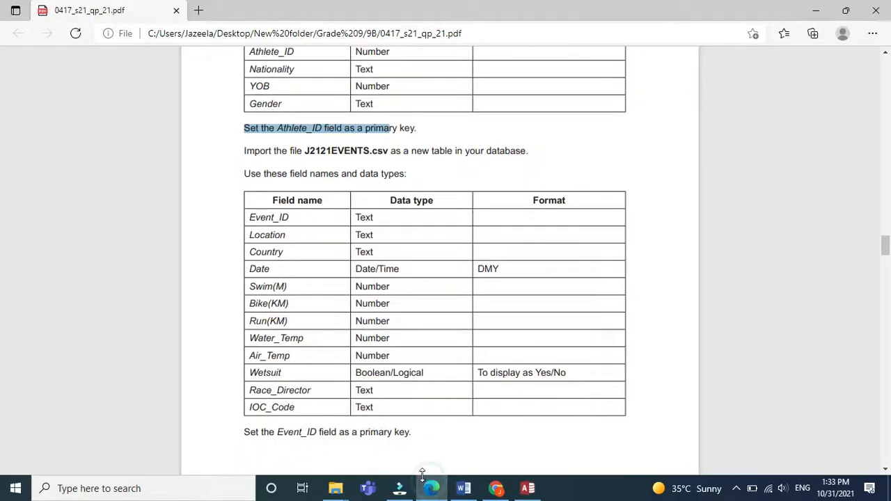
click(420, 474)
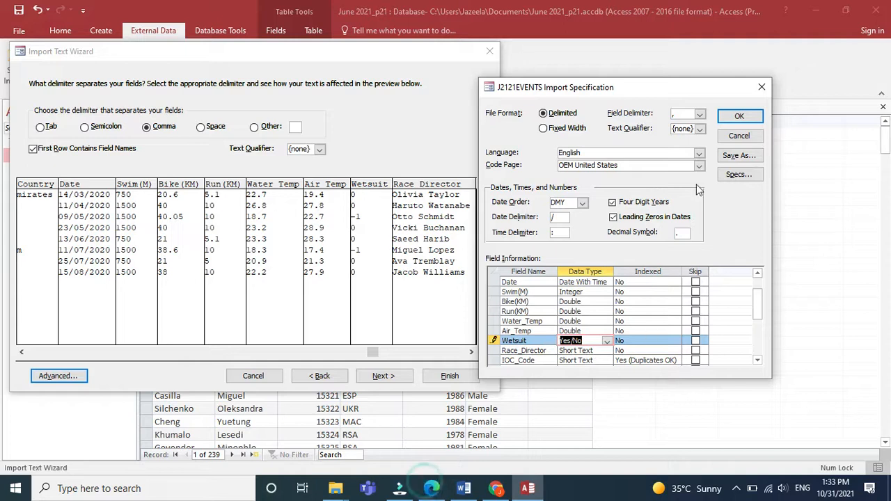
click(738, 117)
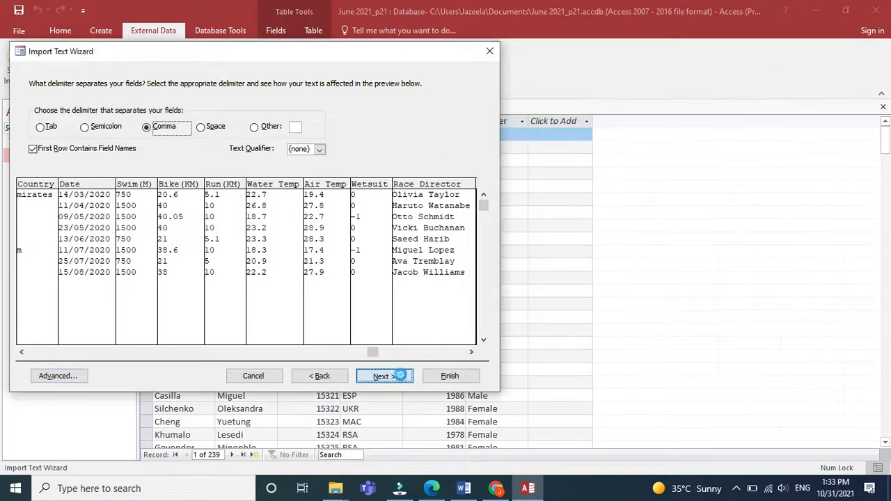
Step: Set Event_ID as the primary key, as the exam paper requires, and finish the J2121EVENTS import without saving the import steps
click(401, 380)
click(401, 377)
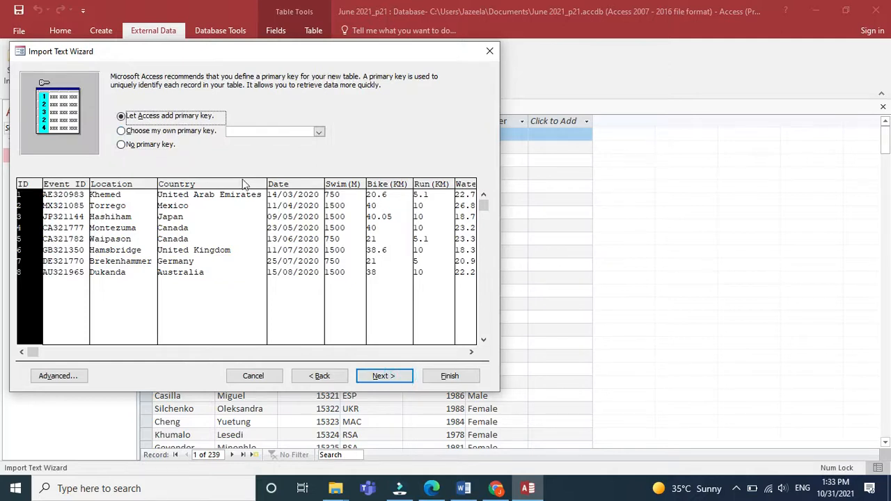
click(433, 488)
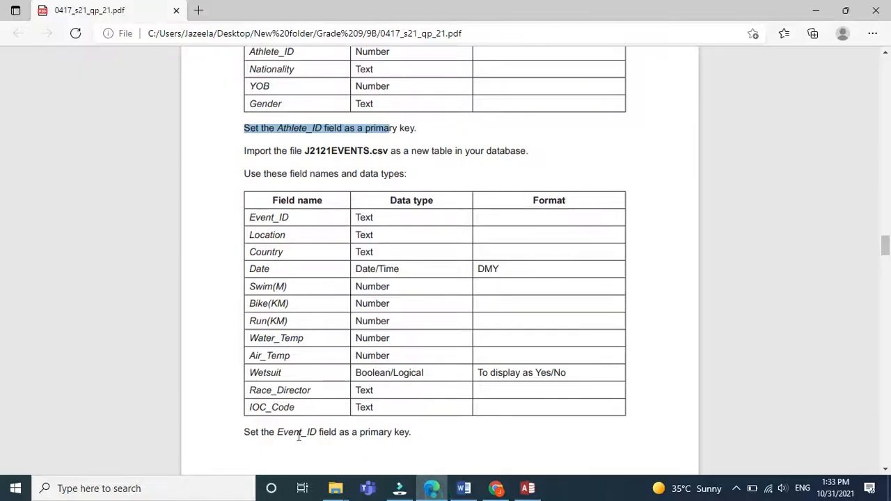
double_click(296, 432)
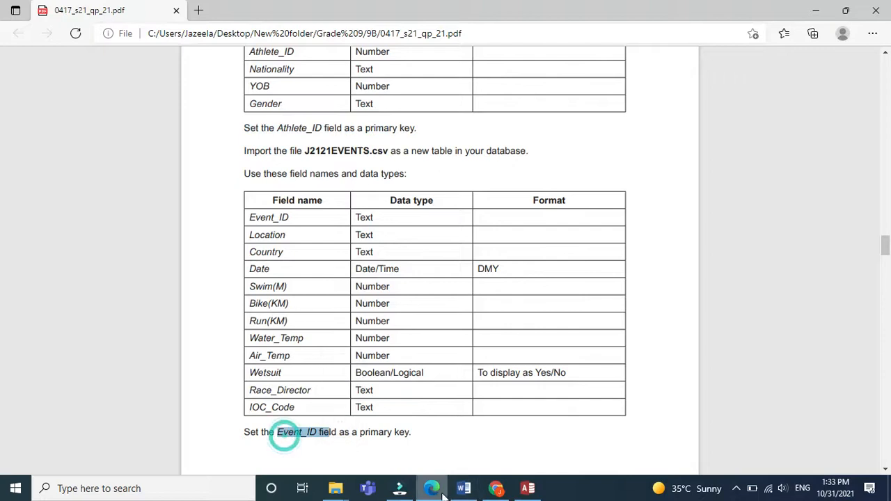
click(439, 489)
click(200, 132)
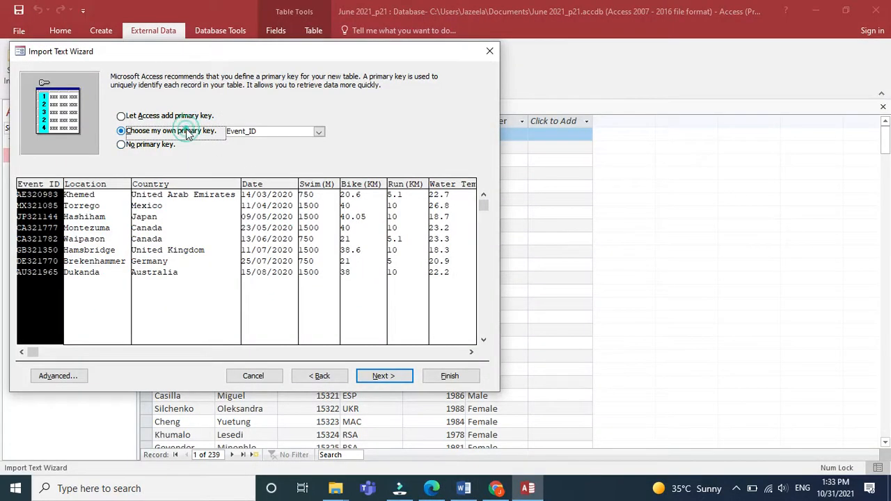
click(376, 376)
click(432, 376)
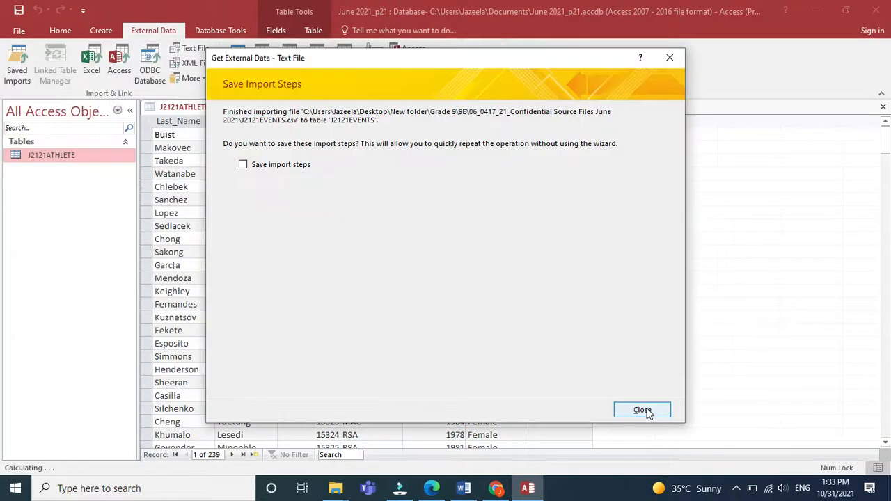
click(646, 411)
Step: Open the J2121EVENTS table and examine how the Date, Wetsuit and remaining columns are displayed
double_click(76, 174)
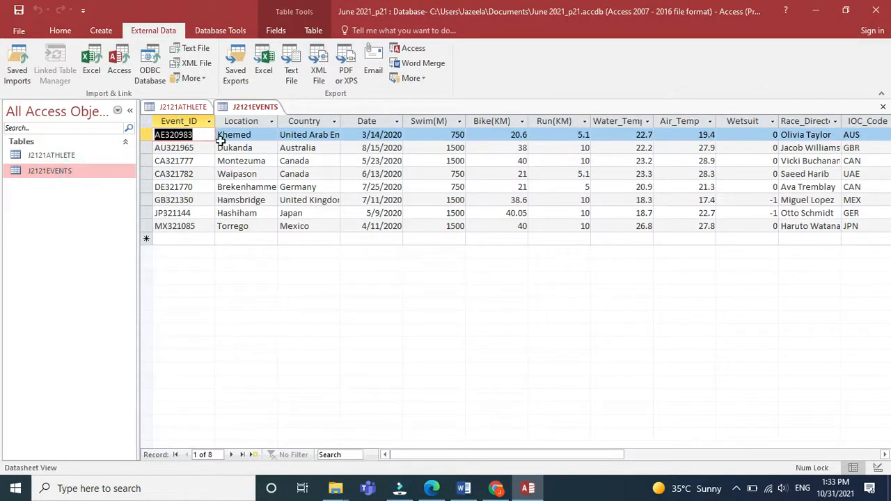
click(364, 122)
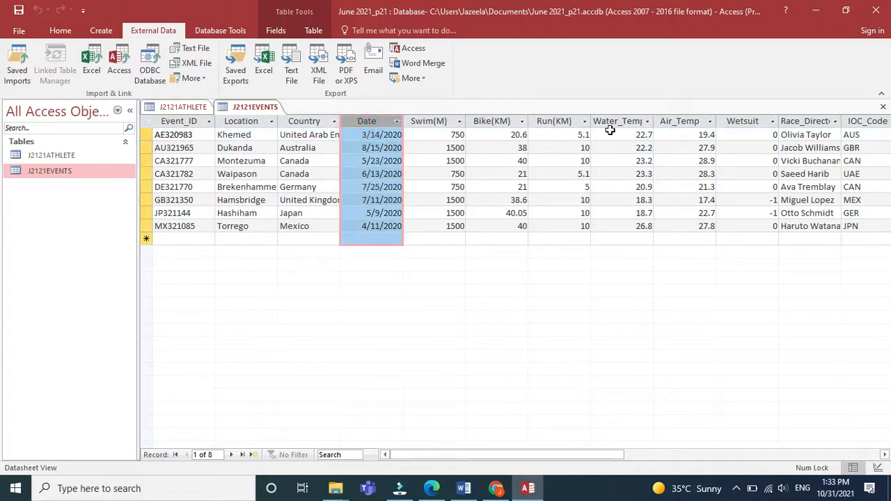
click(742, 122)
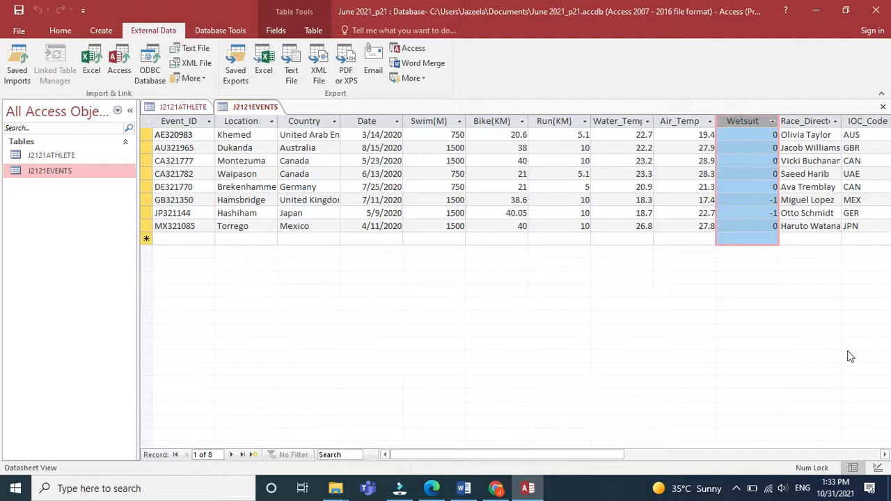
click(884, 455)
click(884, 455)
click(884, 455)
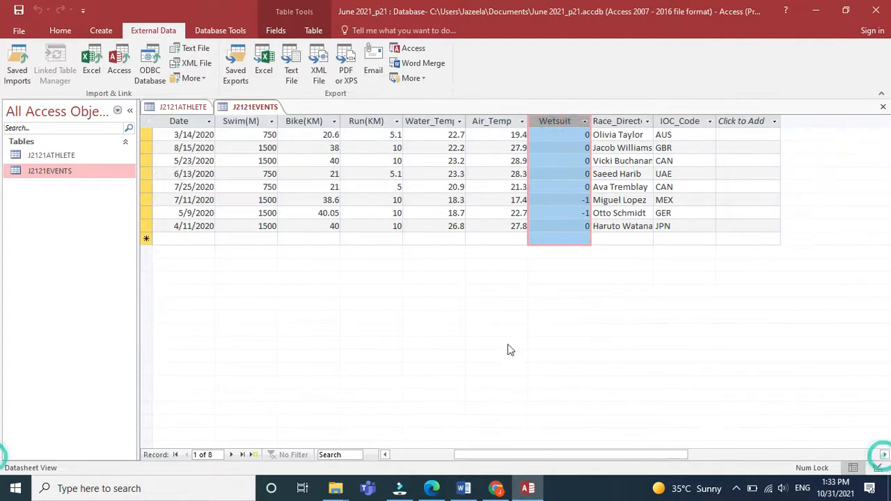
click(386, 454)
click(386, 455)
click(386, 454)
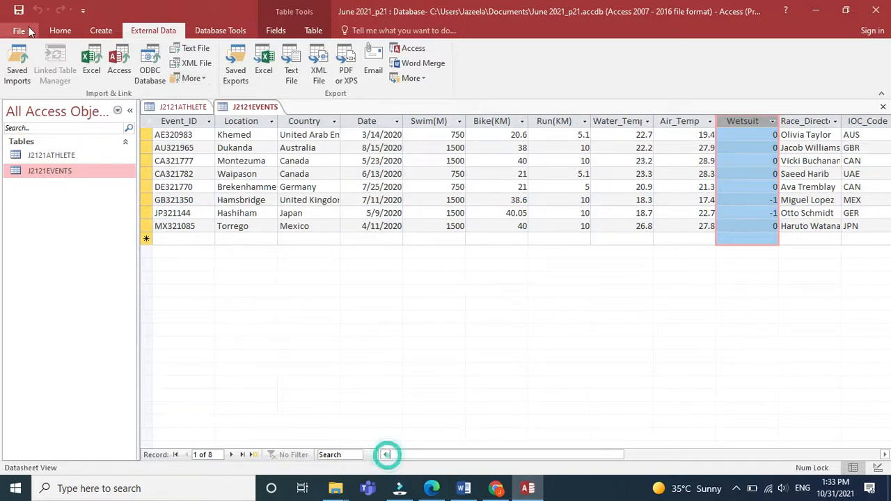
Step: Open J2121EVENTS in Design View and set the Date field's format to dd/mm/yyyy
click(60, 30)
click(15, 75)
click(36, 131)
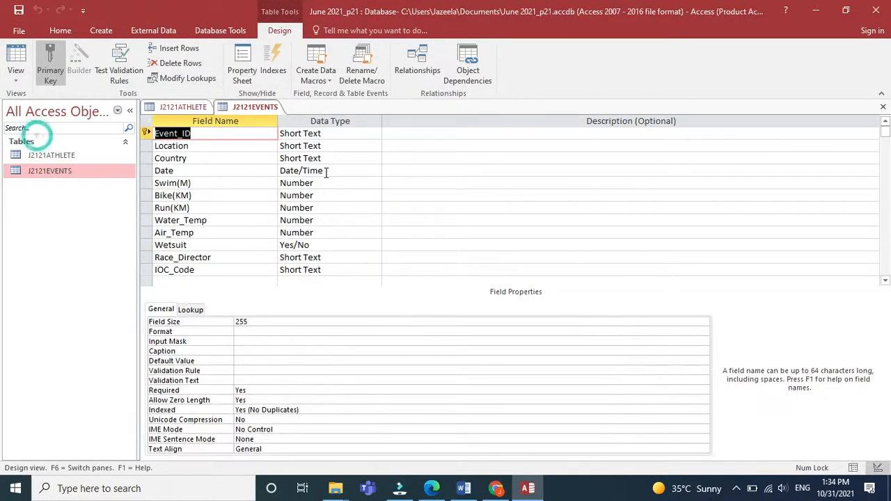
click(327, 172)
click(250, 322)
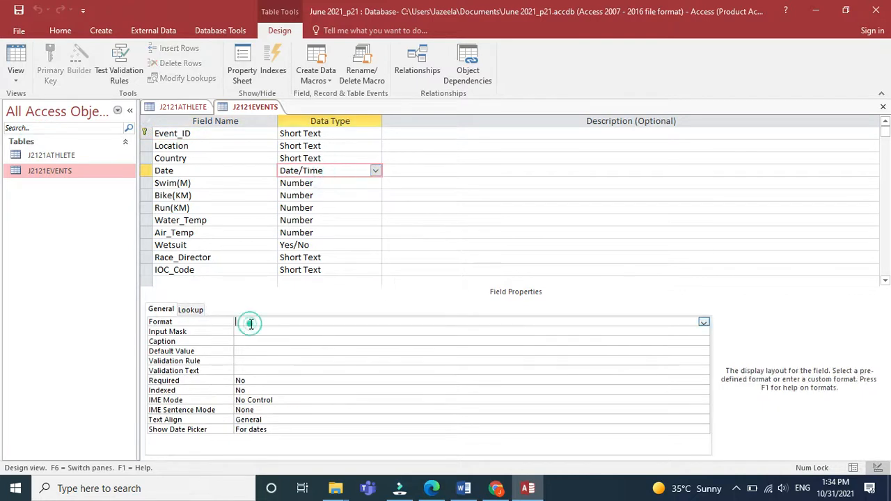
text(dd/mm/yyyy)
Step: Set the Wetsuit field's format to Yes/No and save the table while returning to Datasheet View
click(325, 245)
click(244, 322)
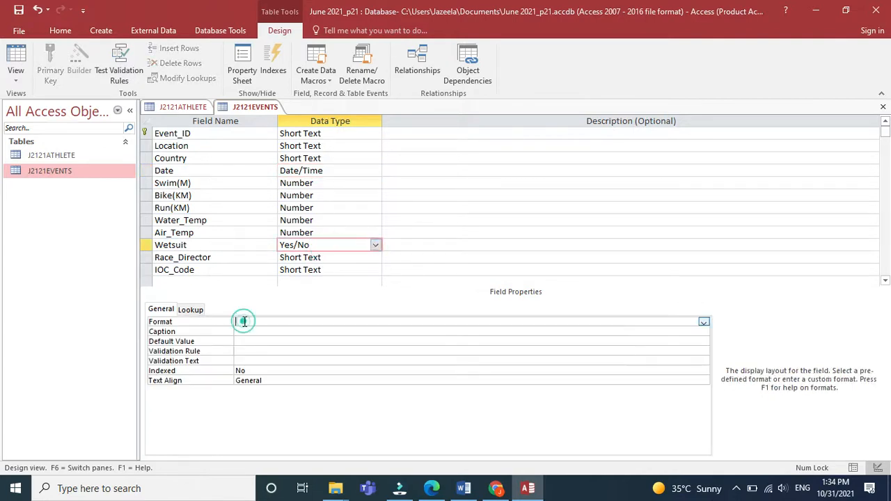
click(704, 322)
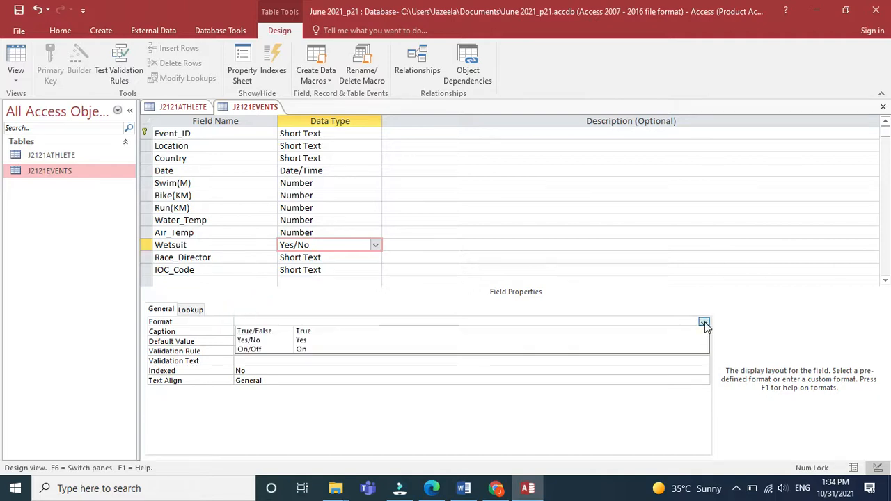
click(571, 340)
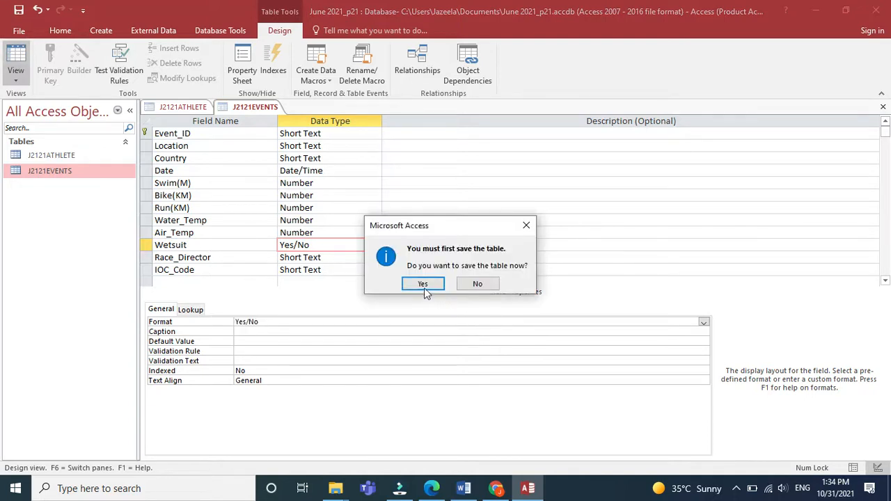
click(424, 285)
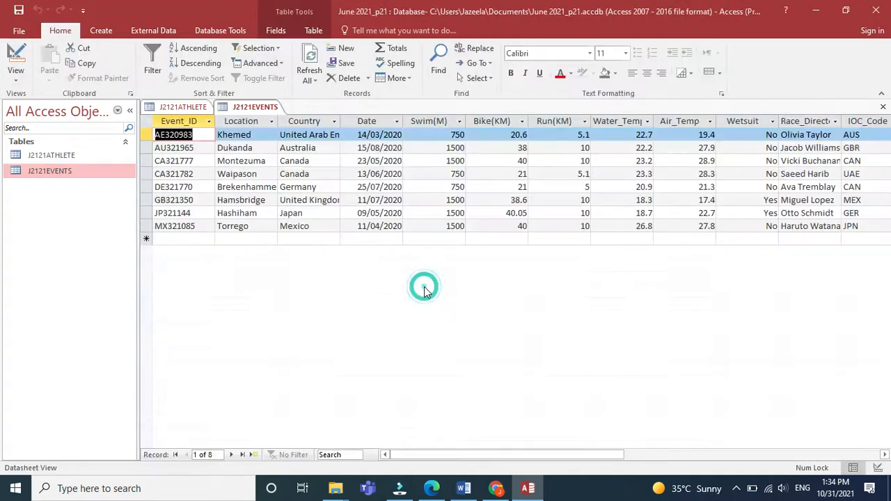
Step: Review the Date and Wetsuit columns, and find the J2121RESULTS.csv import requirements in the exam paper
click(371, 118)
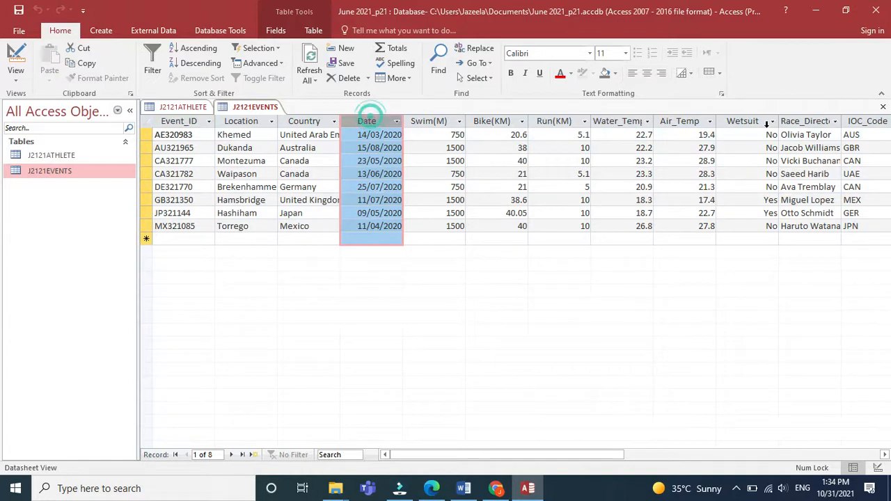
click(763, 122)
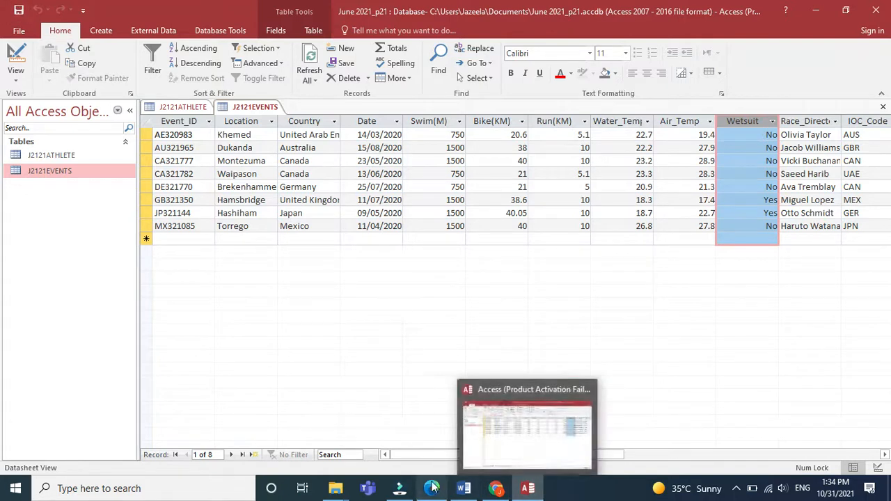
mouse_move(431, 491)
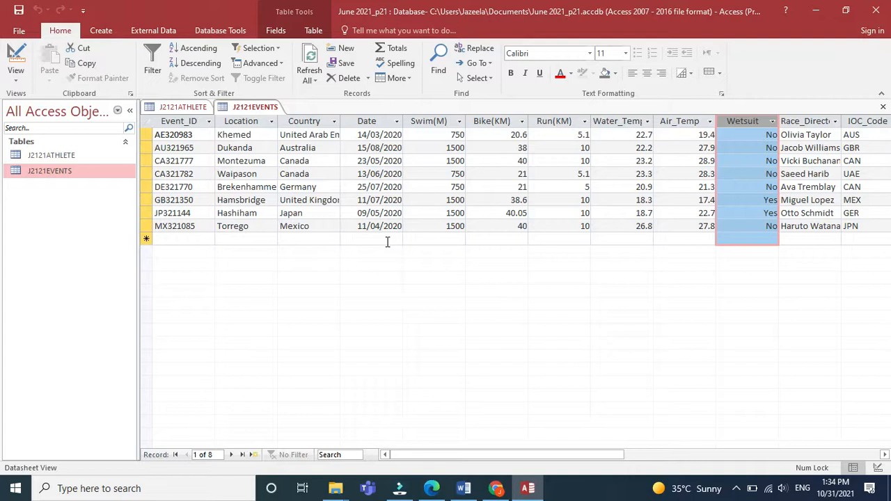
click(429, 489)
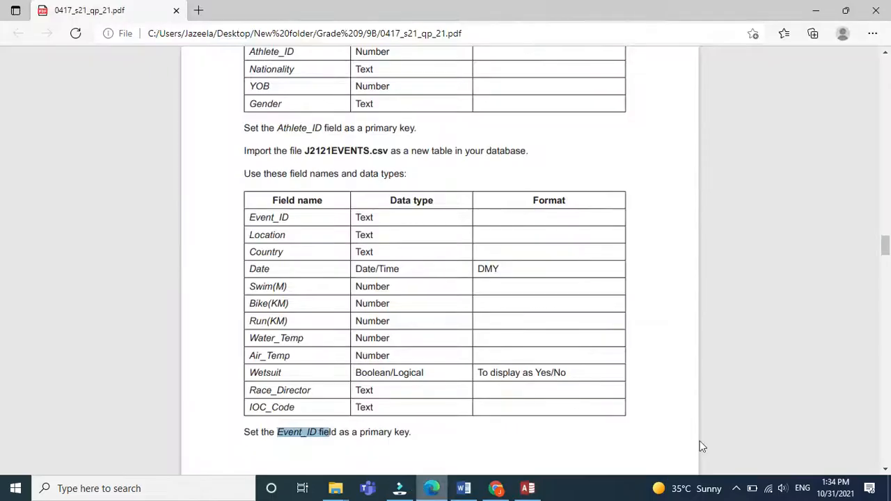
scroll(885, 471, down, 5)
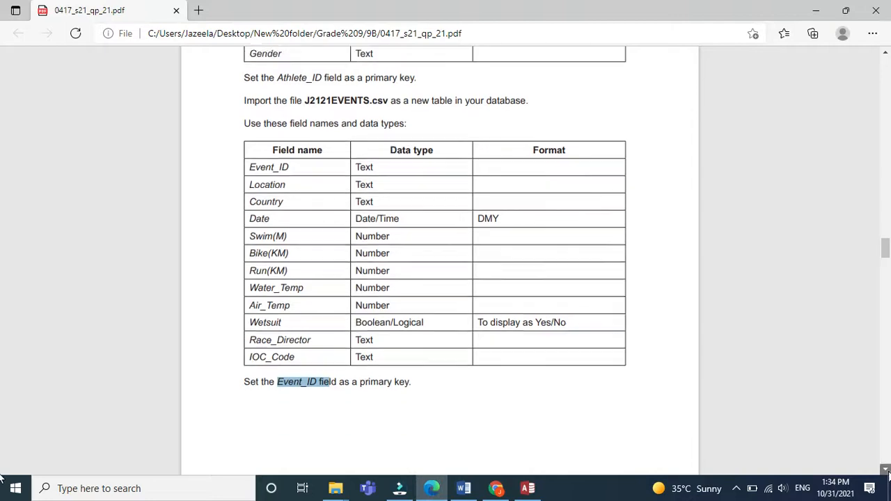
scroll(886, 471, down, 2)
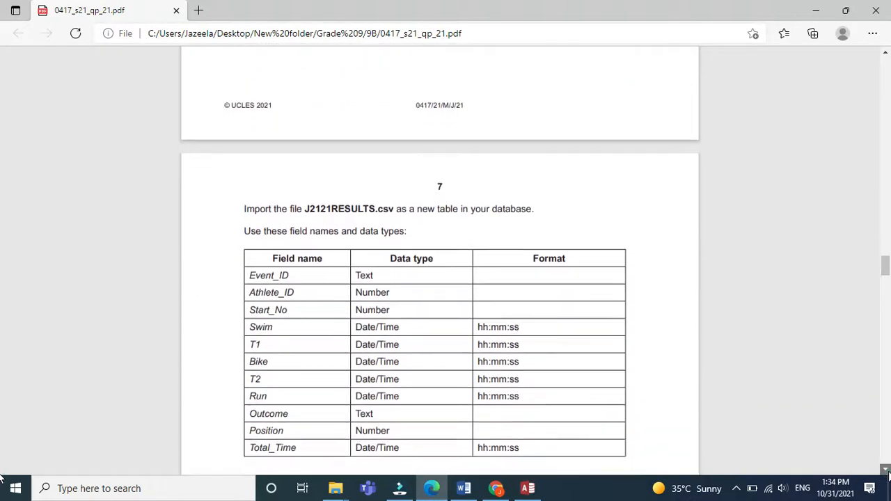
Step: Switch to Access and start a text file import of J2121RESULTS.csv into a new table in the current database
scroll(888, 472, down, 1)
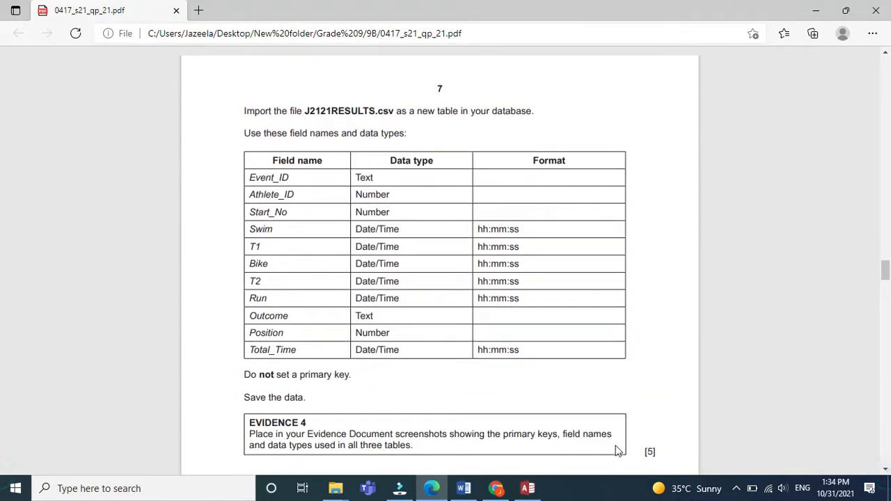
click(530, 489)
click(153, 30)
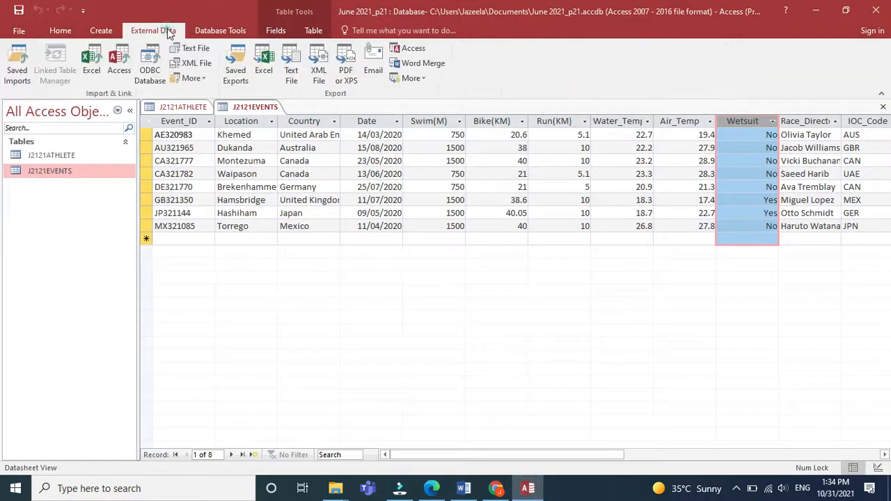
click(190, 51)
click(632, 155)
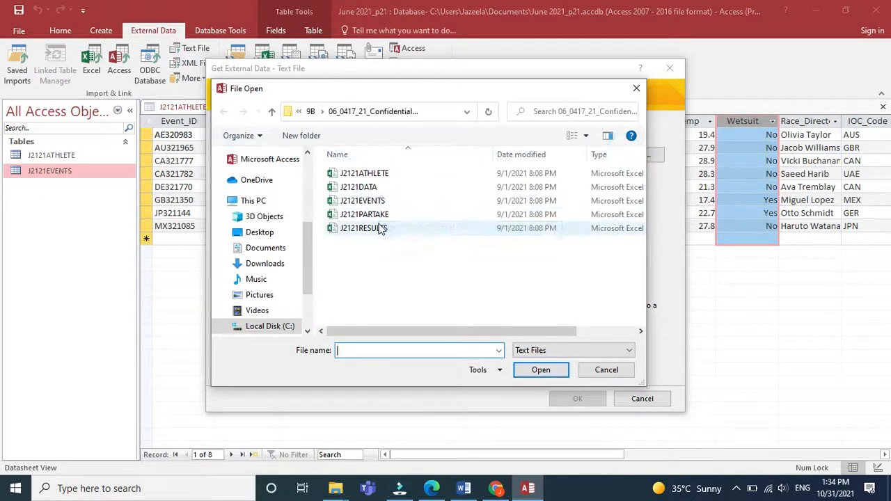
click(376, 228)
click(536, 370)
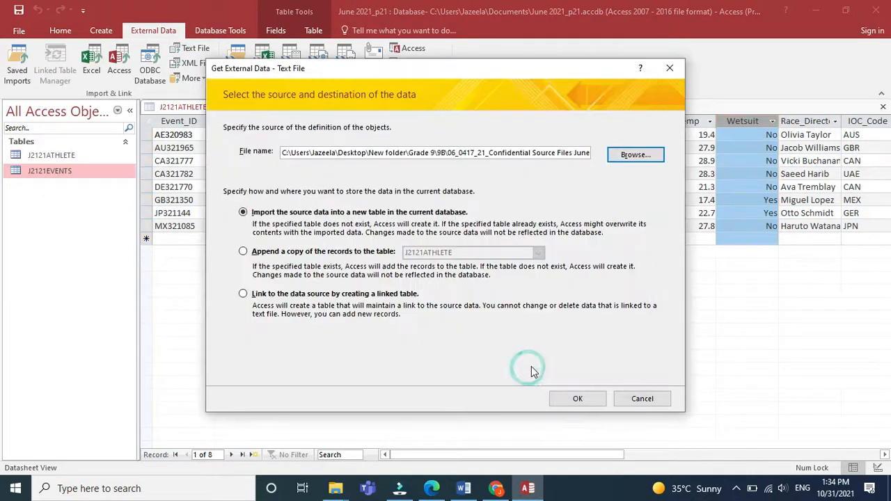
click(577, 398)
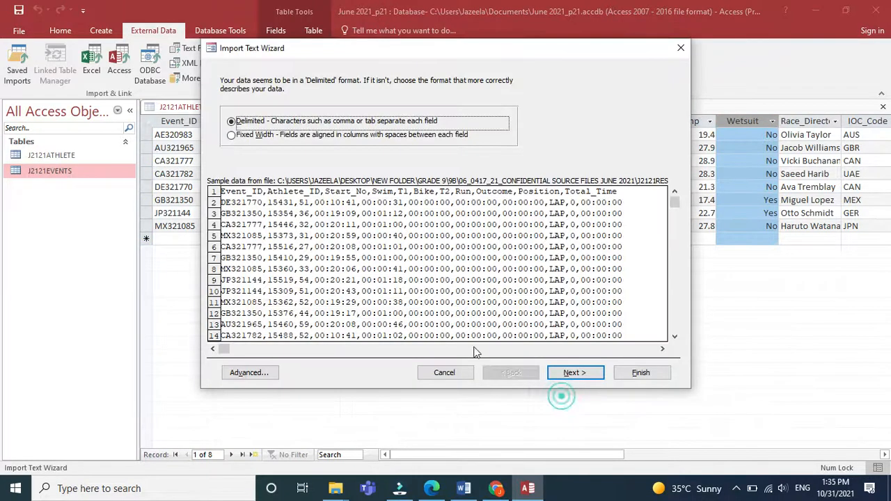
Step: Keep the delimited format with comma separators, mark the first row as containing field names, and check the remaining columns in the preview
click(591, 369)
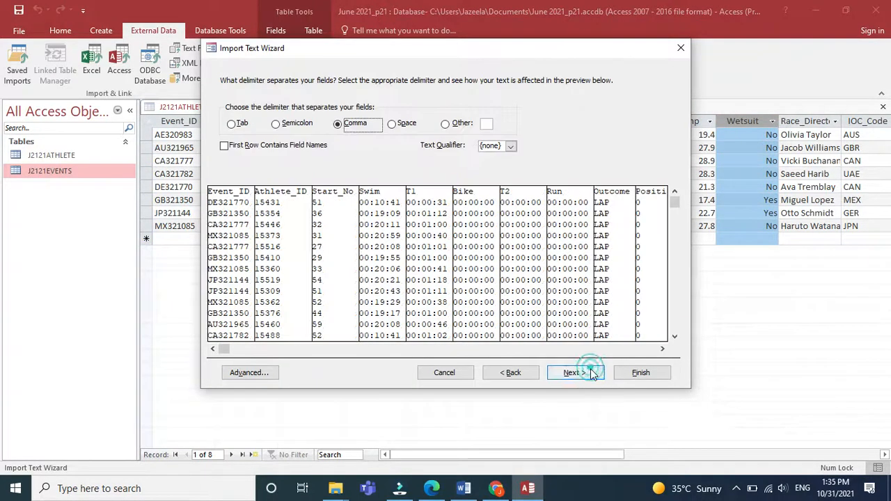
click(223, 145)
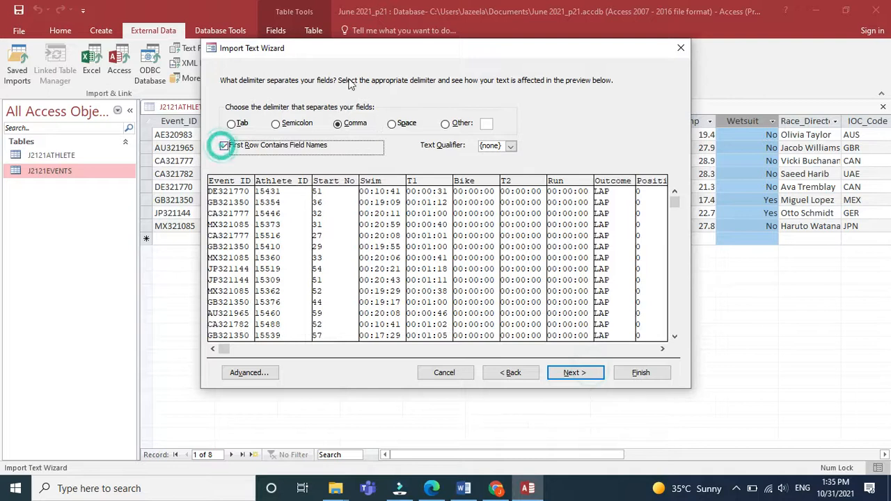
drag(382, 48, 205, 60)
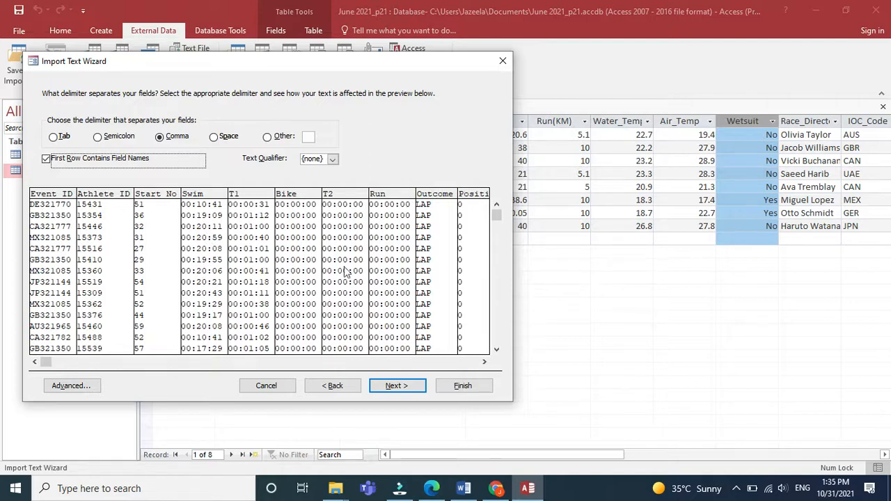
drag(483, 362, 483, 363)
click(481, 361)
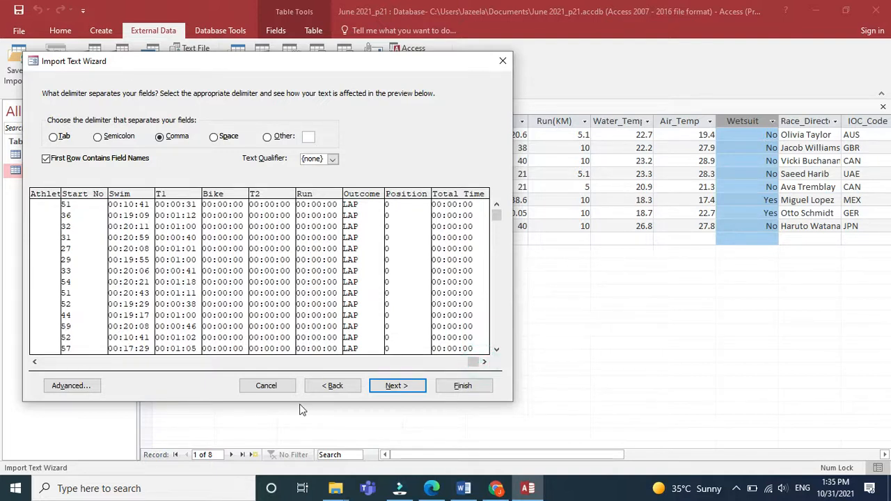
Step: Open the advanced import specification for J2121RESULTS and set the date order to DMY
click(76, 391)
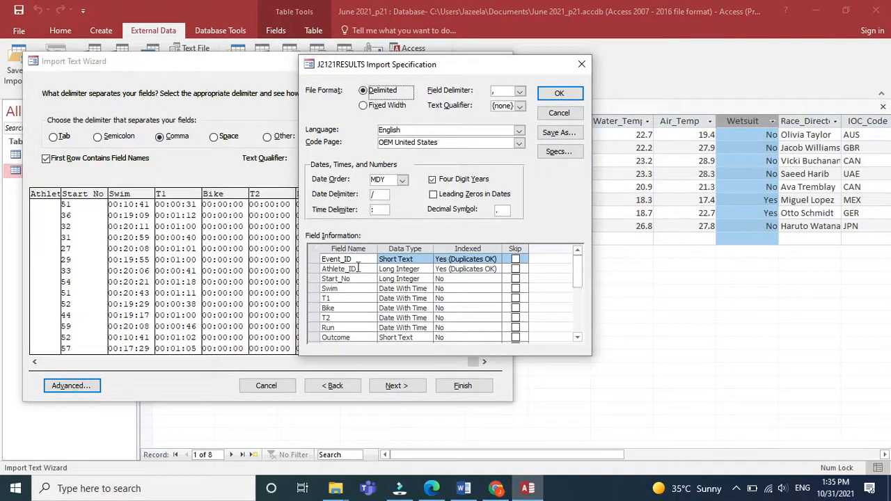
click(397, 181)
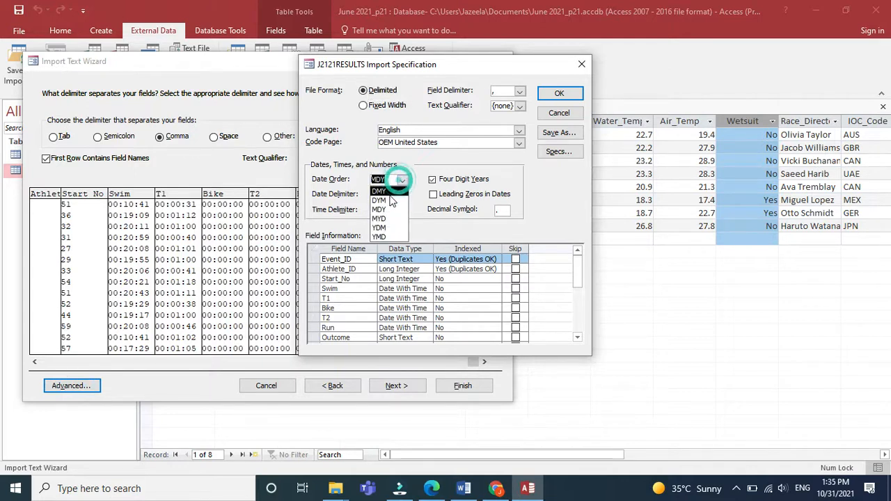
click(389, 192)
Step: Check the required data types in the exam paper and set the Athlete_ID and Start_No fields to Integer
click(432, 488)
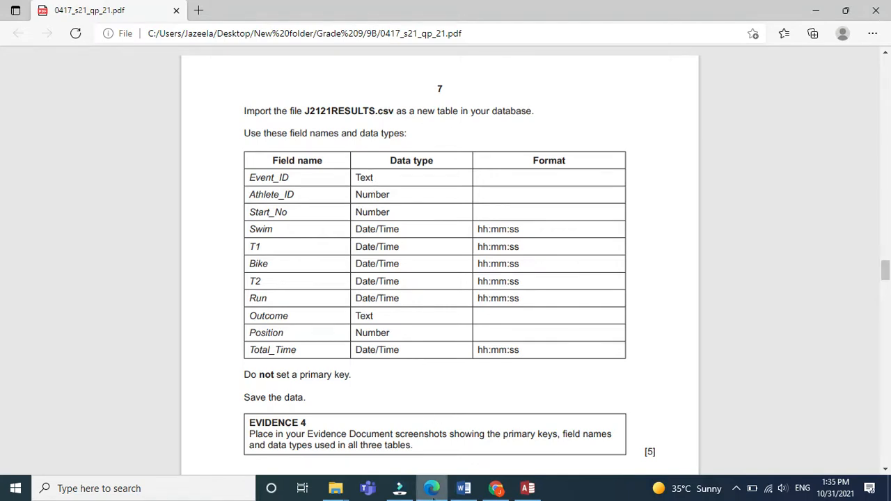
click(432, 488)
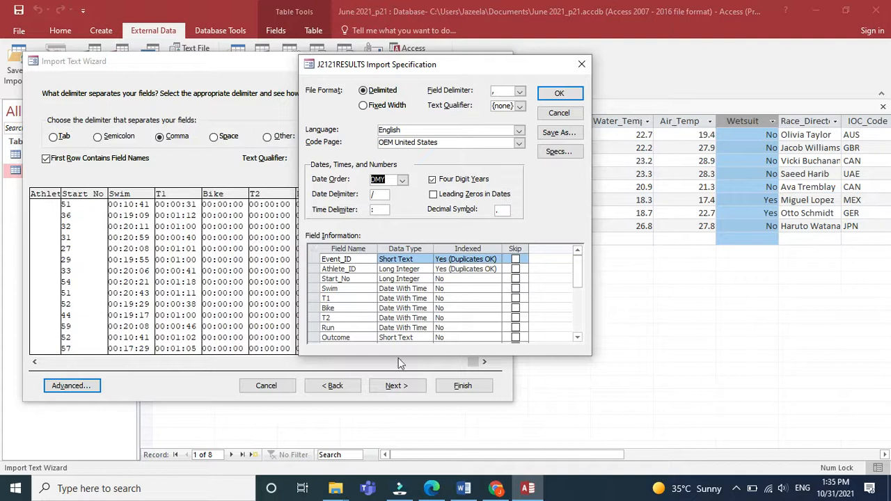
click(421, 269)
click(426, 269)
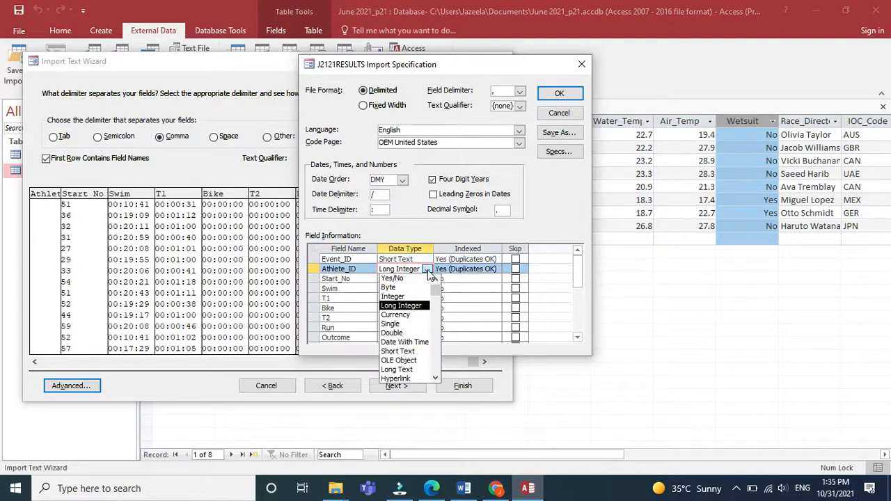
click(415, 286)
click(426, 278)
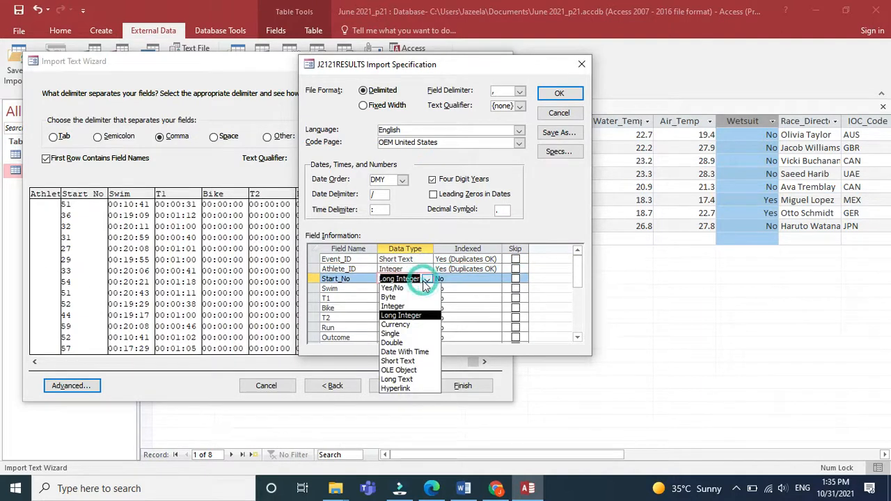
click(413, 306)
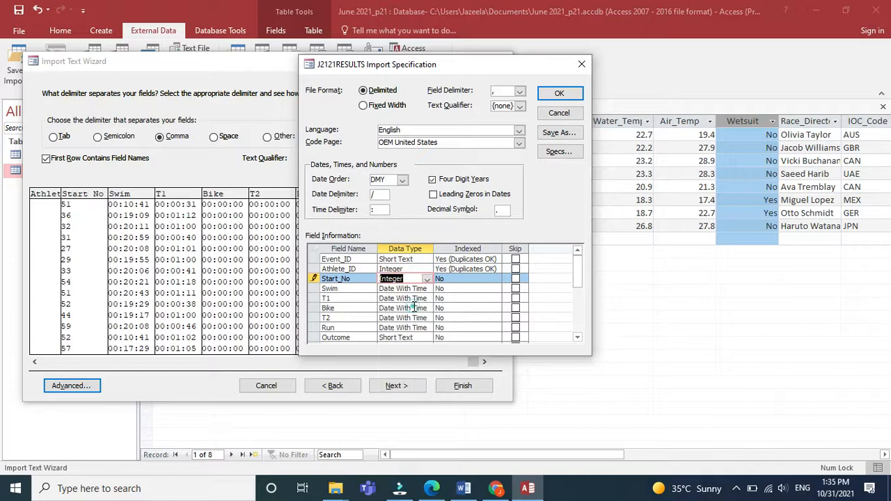
Step: Compare the exam paper's hh:mm:ss time fields with the time delimiter and field types in the import specification
click(431, 488)
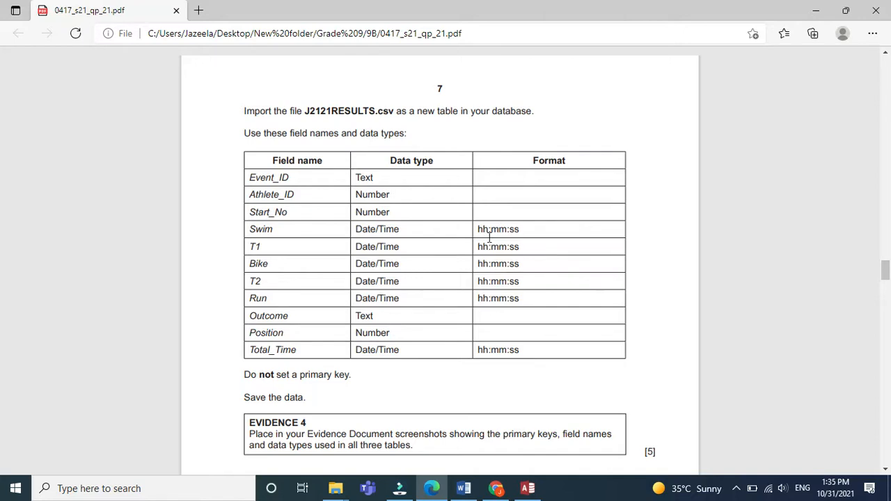
click(440, 490)
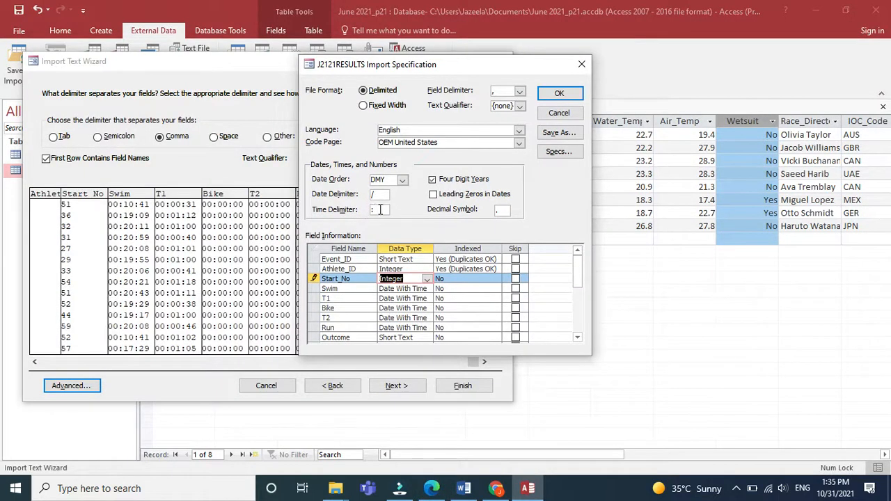
click(406, 204)
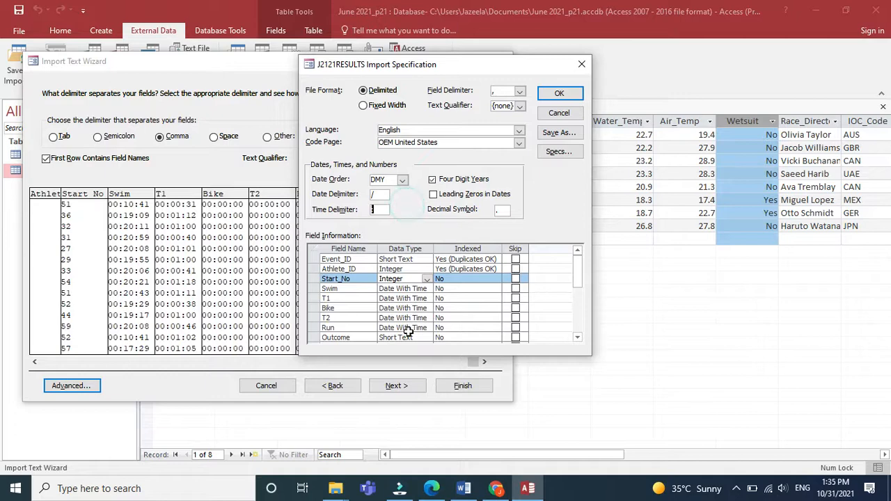
click(433, 487)
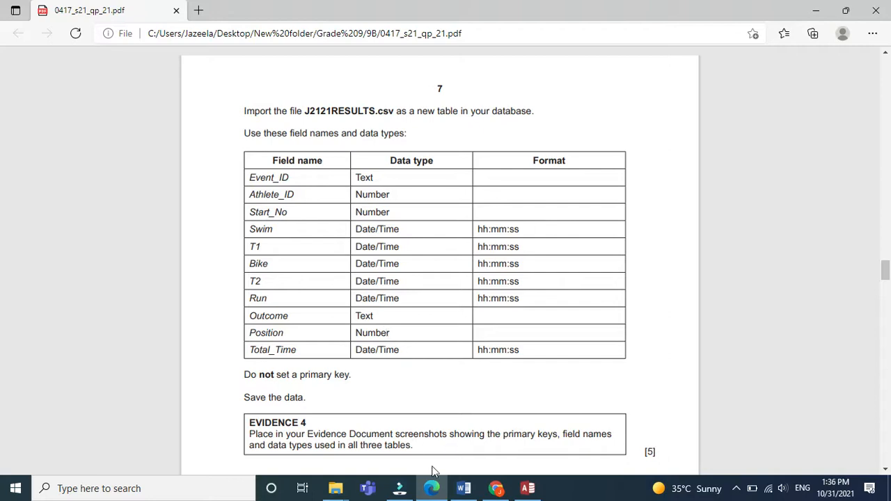
click(433, 488)
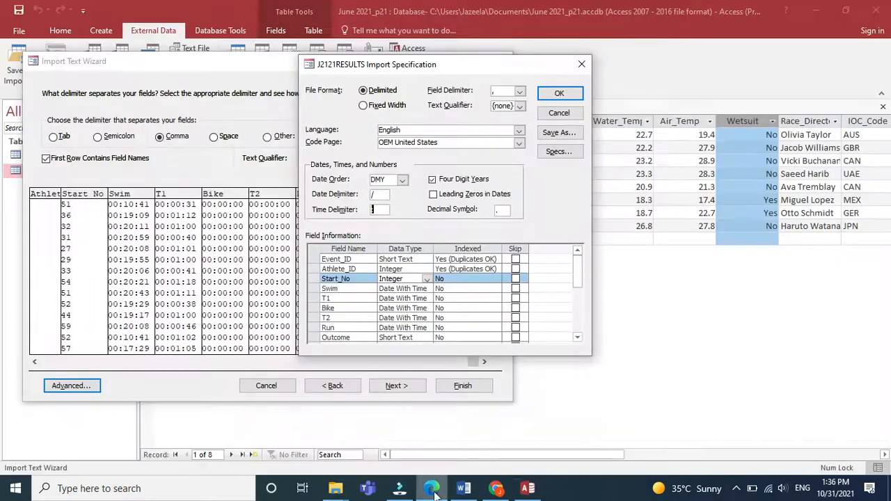
Step: Set the Position field's data type to Integer and accept the import specification
click(577, 338)
click(577, 337)
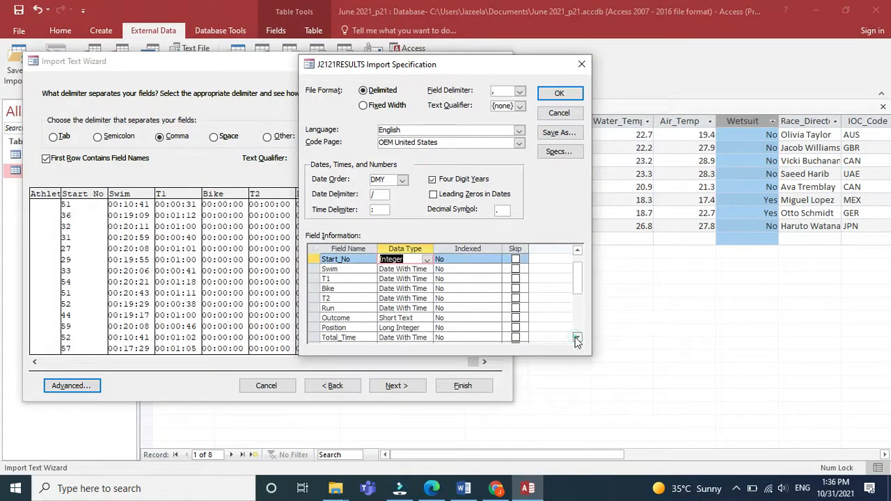
click(417, 327)
click(427, 327)
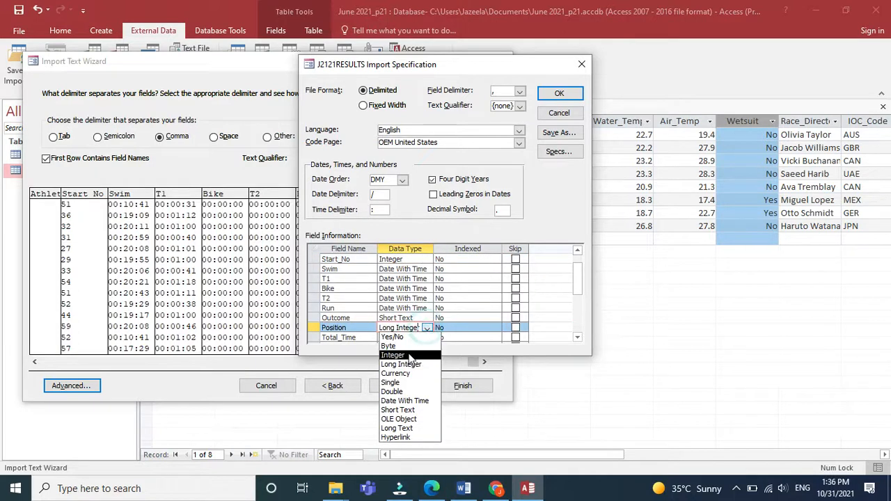
click(411, 356)
drag(475, 66, 714, 92)
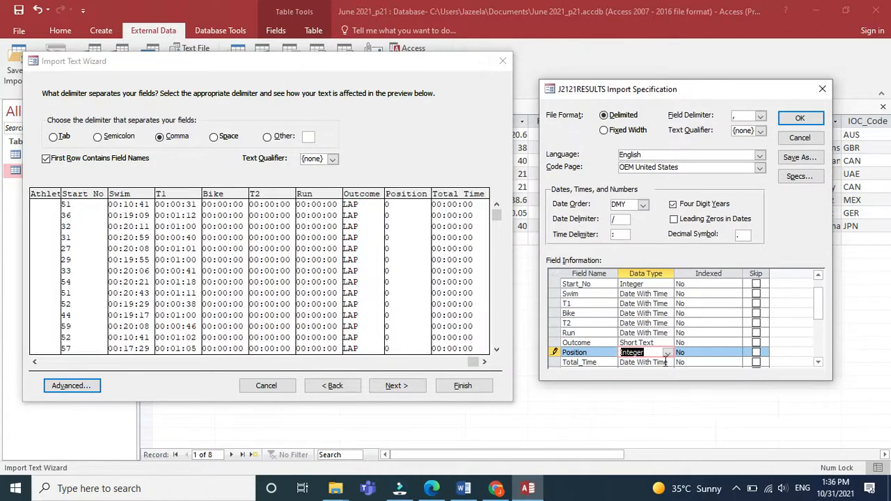
click(800, 118)
Step: Advance to the primary key options, check the exam paper's key requirement, and choose No primary key for the results table
click(403, 385)
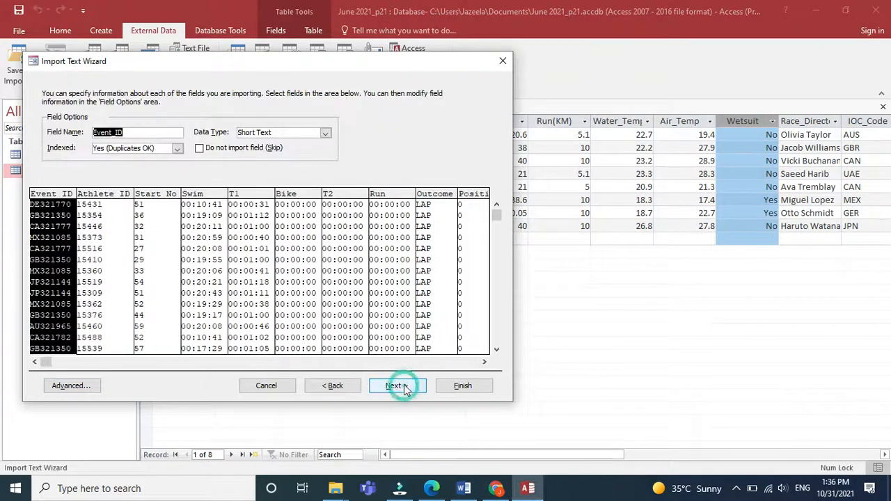
click(402, 384)
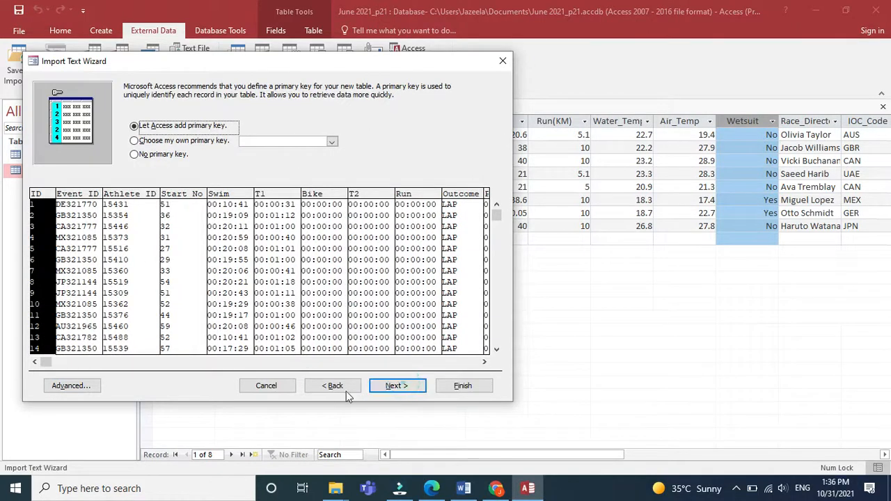
click(431, 488)
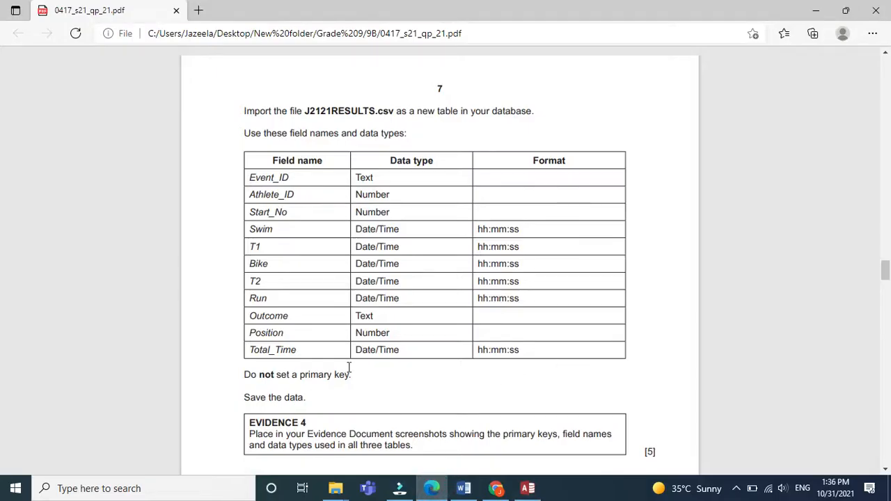
click(528, 488)
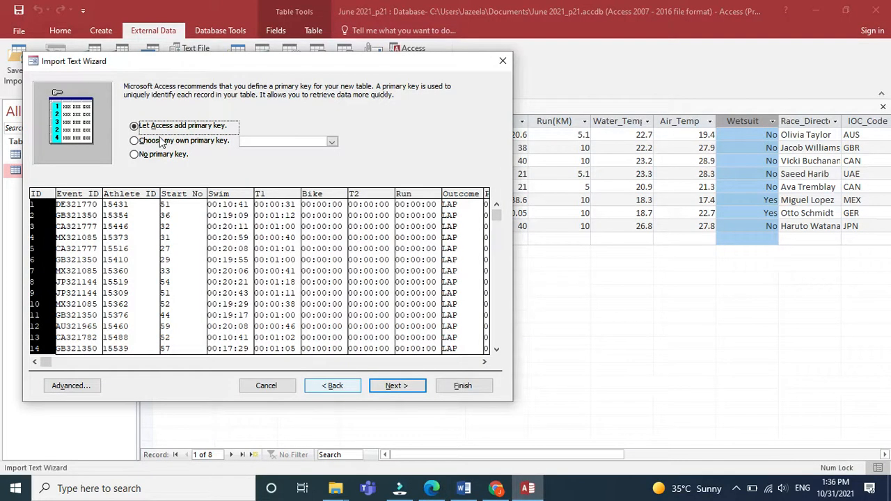
click(156, 156)
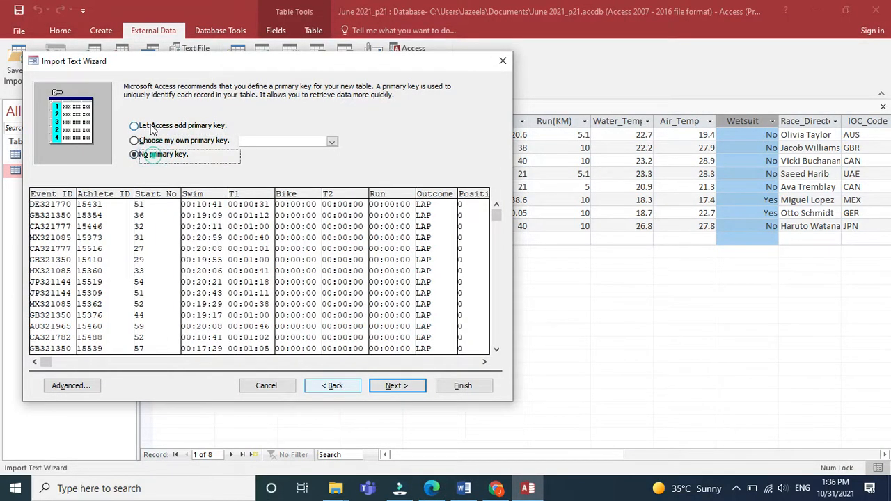
click(151, 127)
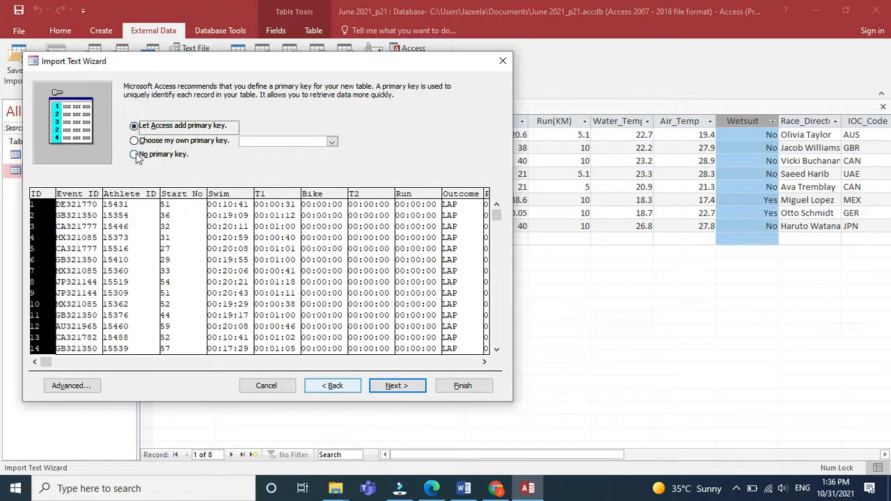
click(137, 155)
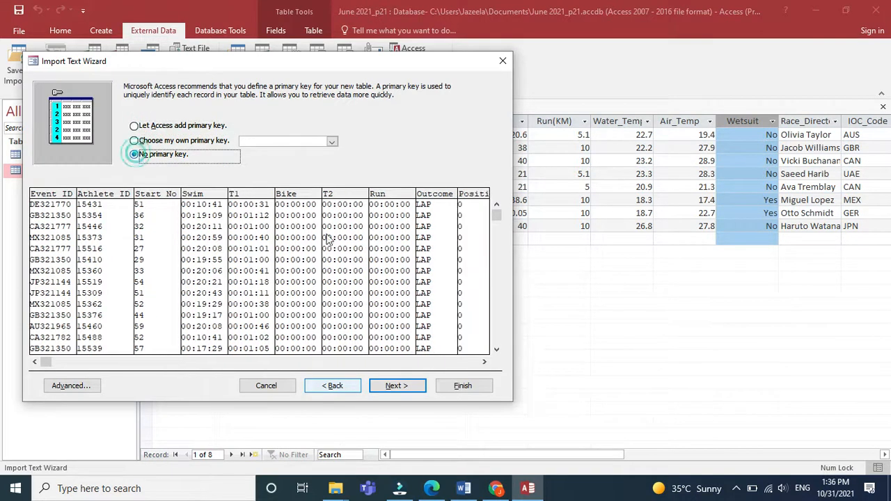
Step: Finish the import into table J2121RESULTS without saving the import steps, and open the new table
click(397, 385)
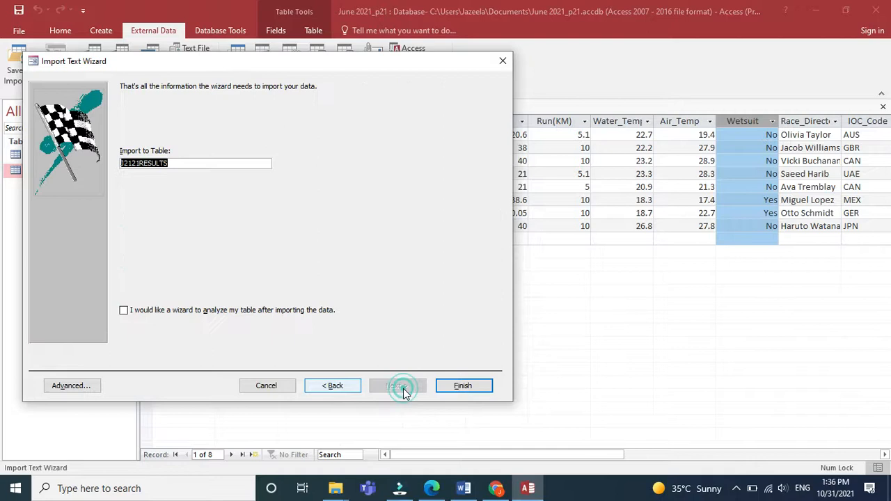
click(441, 386)
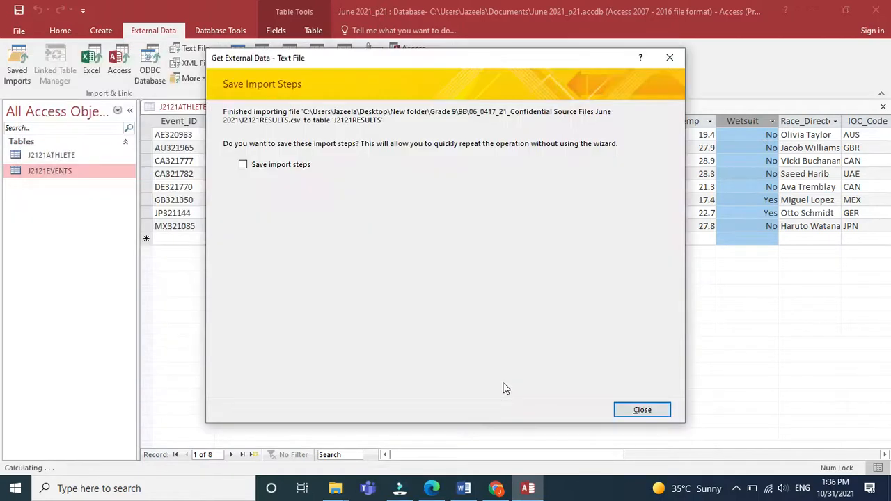
click(644, 411)
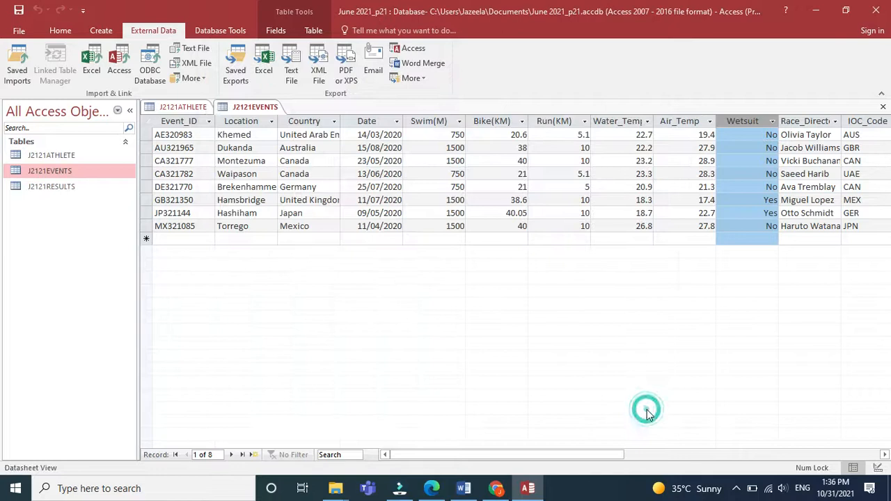
double_click(75, 194)
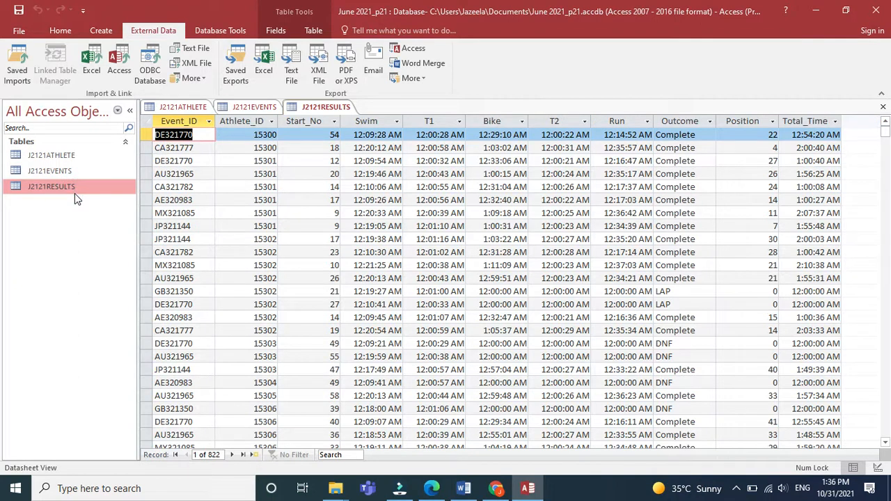
Step: Open the J2121RESULTS table in Design view and set the Swim field's format to hh:mm:ss
click(375, 122)
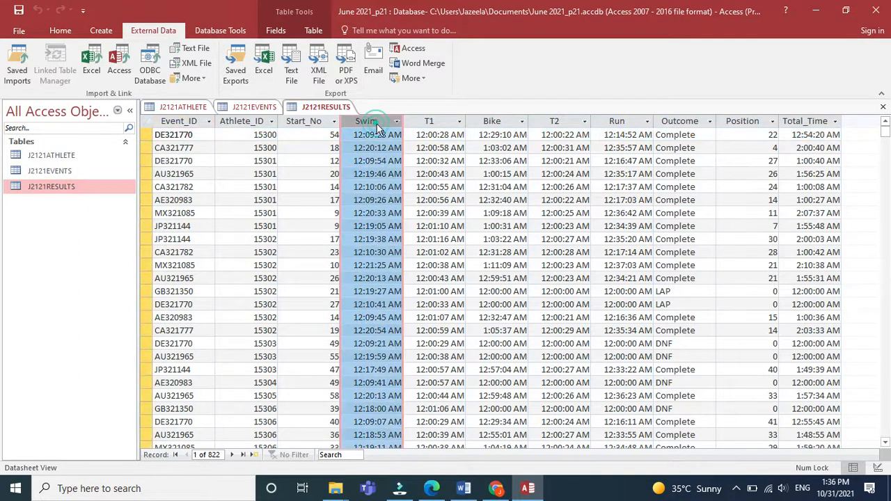
click(427, 123)
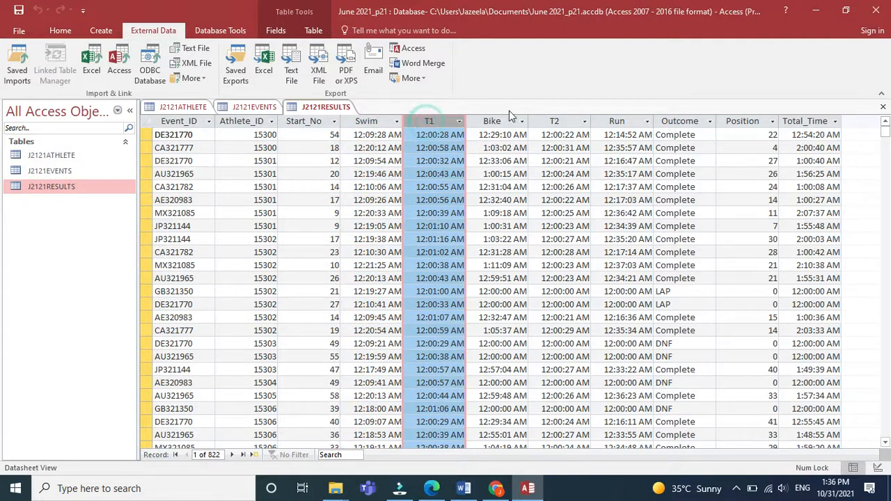
click(59, 32)
click(16, 56)
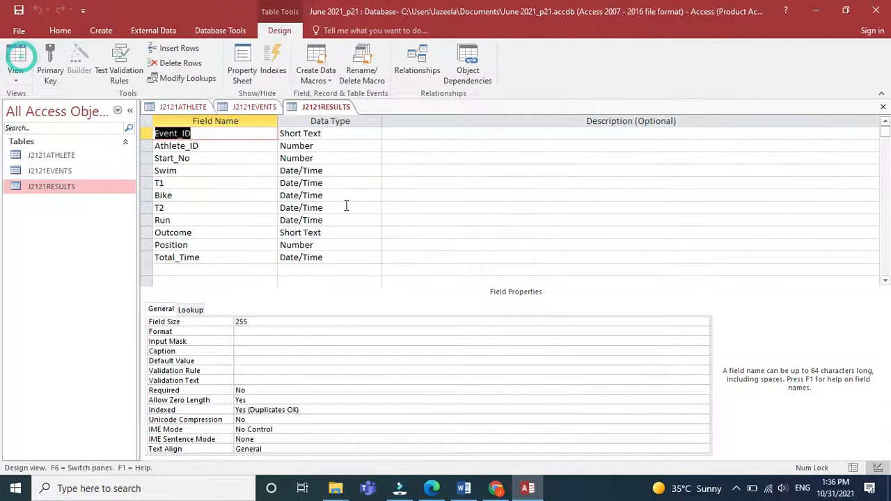
click(328, 172)
click(302, 319)
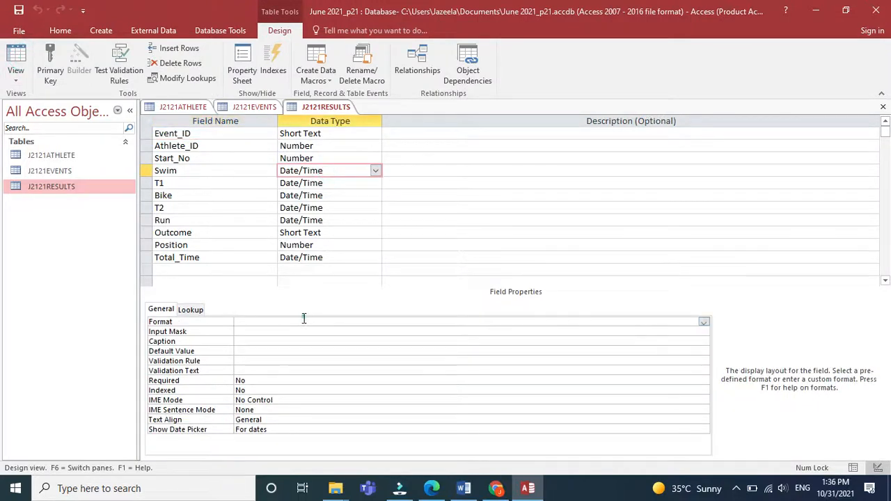
text(hh:mm:ss)
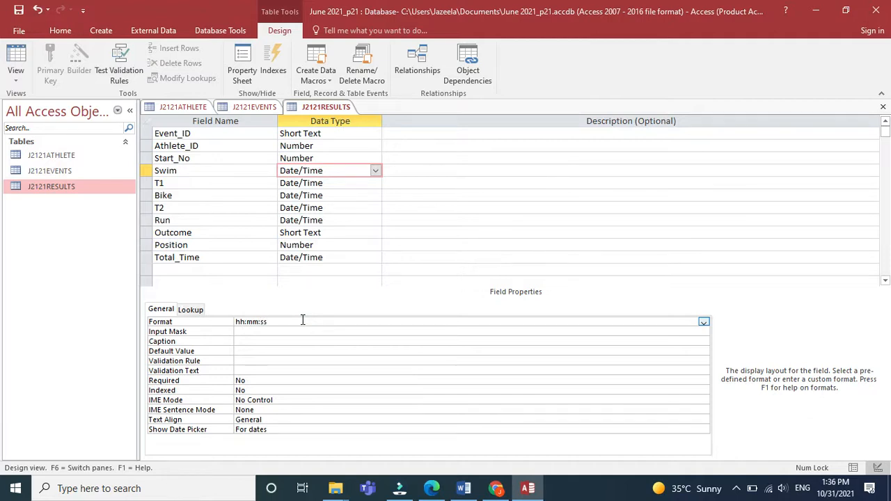
Step: Set the T1 field's format to hh:mm:ss and copy that format text
click(336, 181)
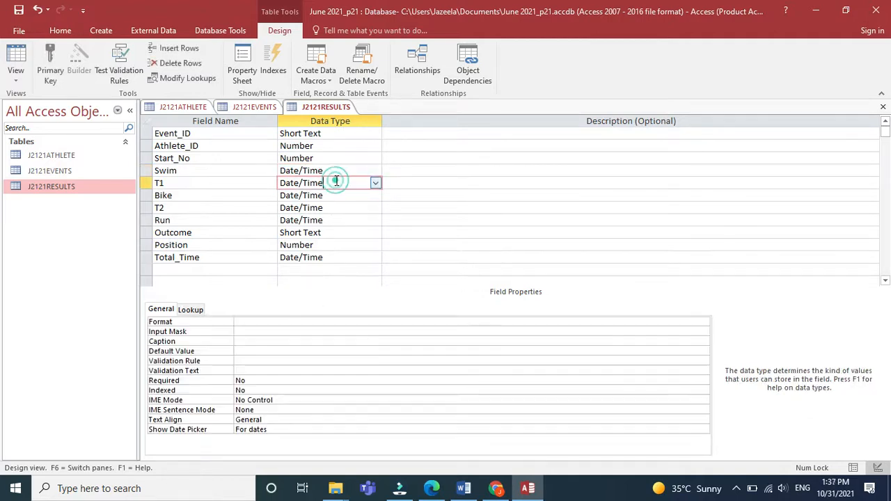
click(323, 170)
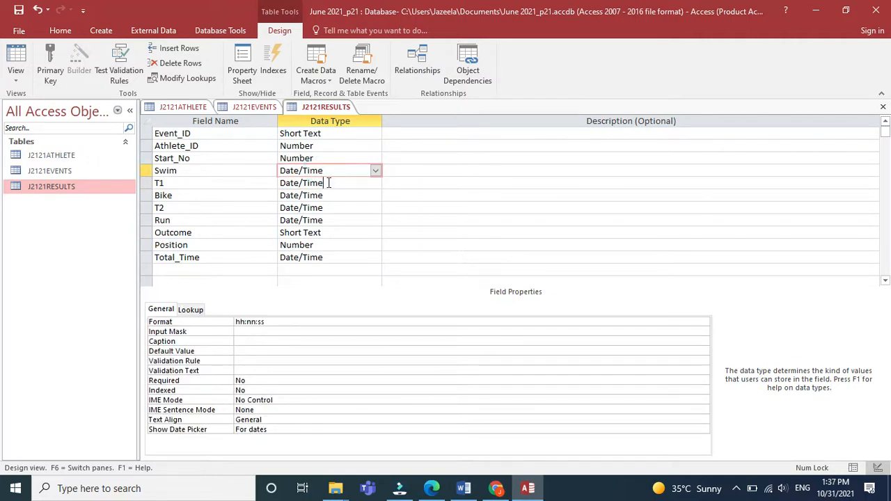
click(328, 182)
click(272, 319)
text(hh:mm:)
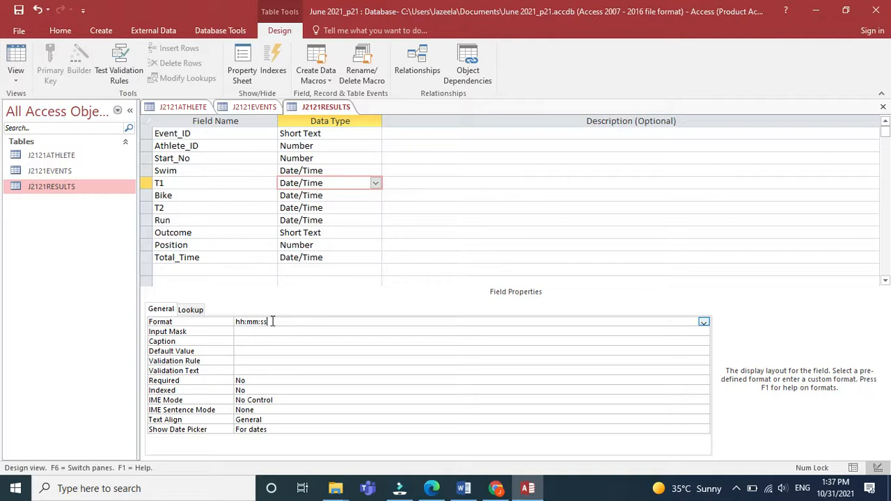
text(ss)
double_click(267, 321)
key(ctrl+c)
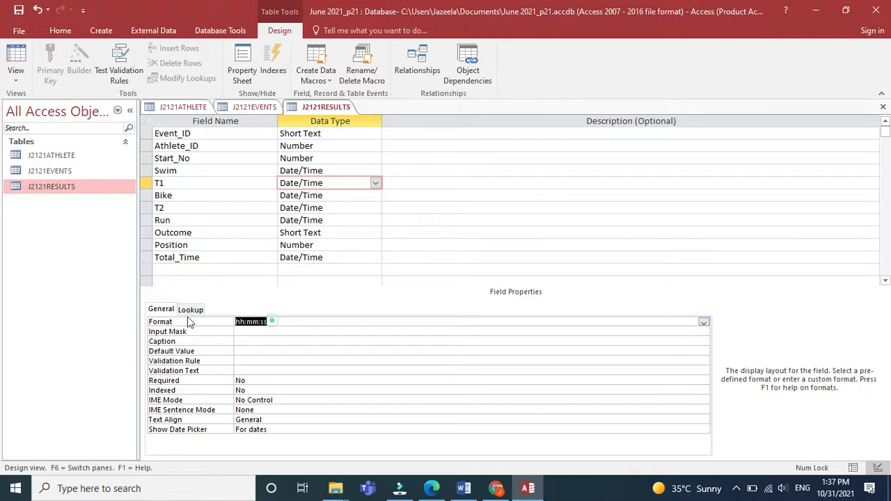
Step: Apply the copied hh:mm:ss format to the Bike and T2 fields
click(354, 193)
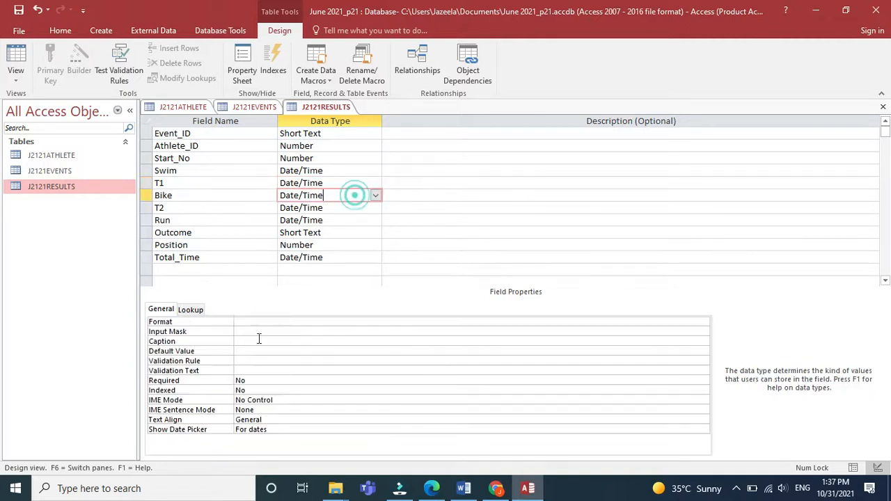
click(256, 324)
key(ctrl+v)
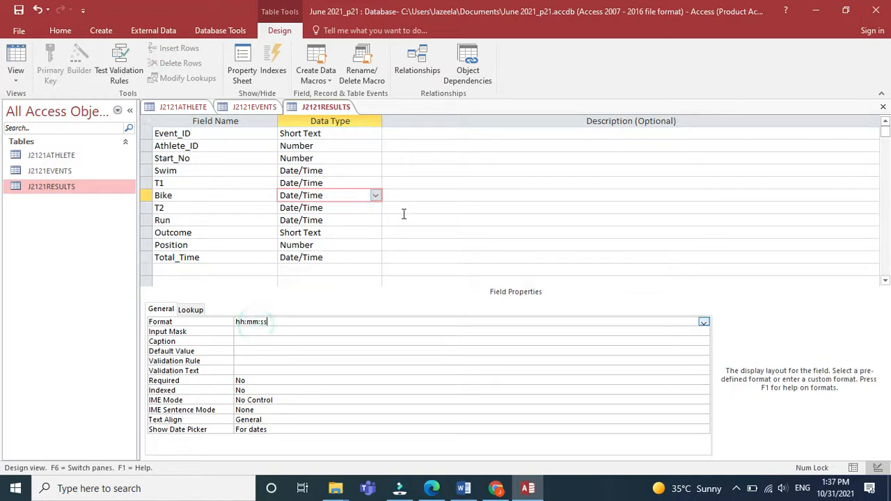
click(341, 209)
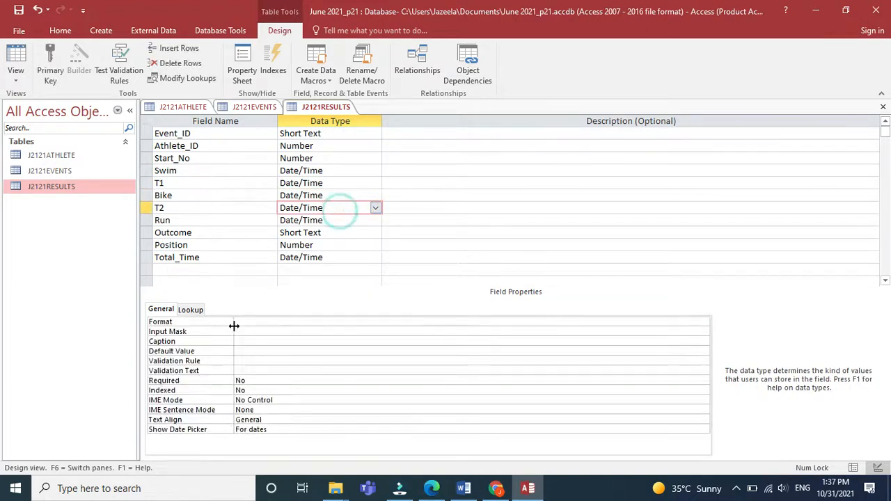
click(243, 321)
key(ctrl+v)
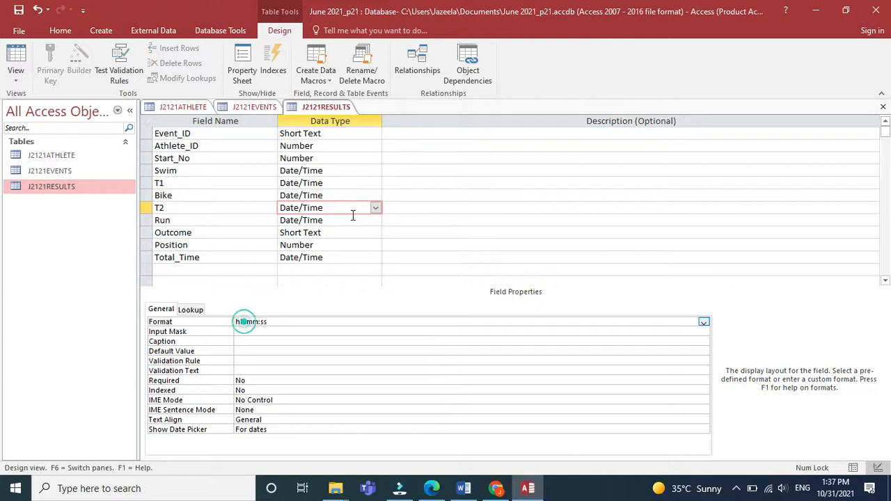
Step: Set the format of the Run and Total_Time fields to hh:mm:ss
click(348, 220)
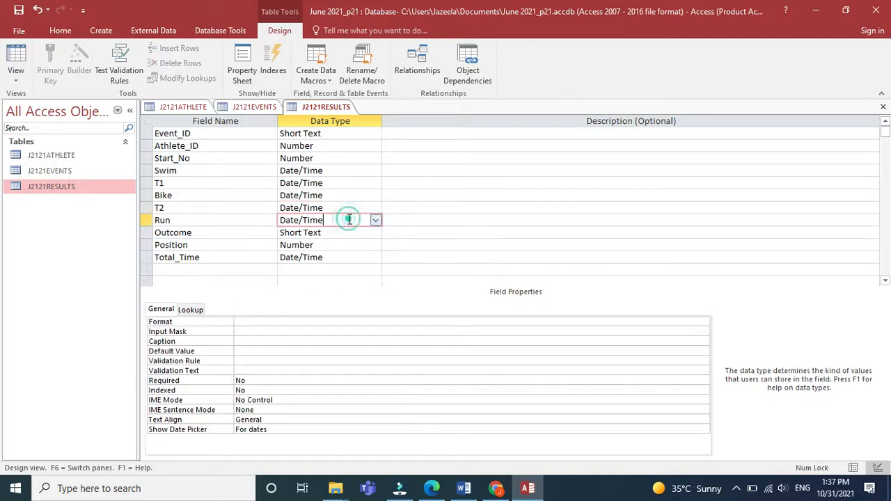
click(277, 321)
key(ctrl+v)
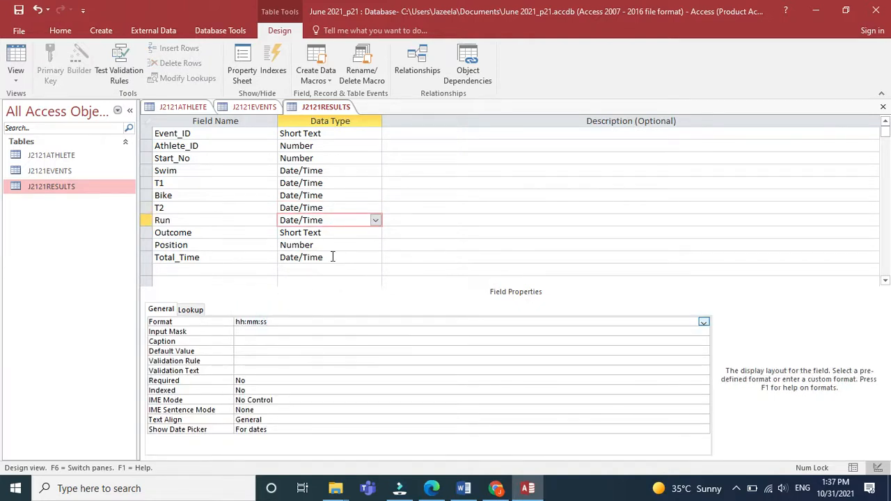
click(332, 256)
click(281, 323)
text(hh:mm:ss)
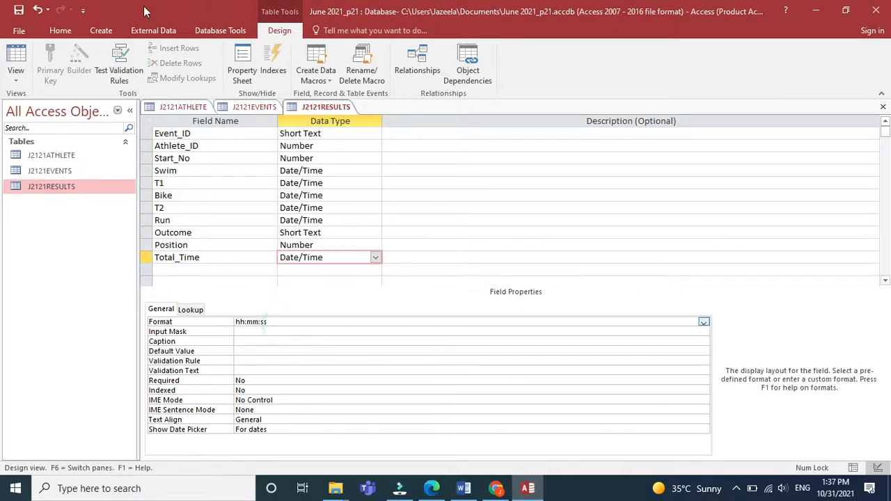
Step: Save the results table, return to its datasheet, and check the time format in the Swim, T1, Bike, Run and Total_Time columns
click(15, 57)
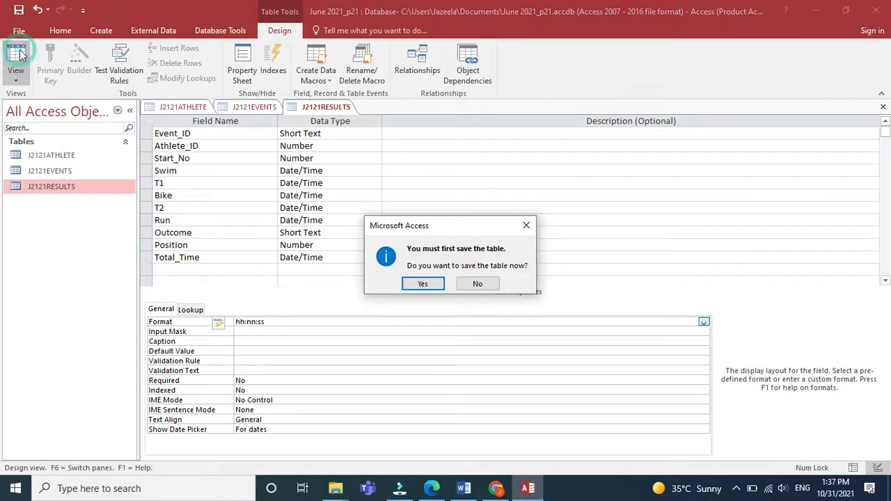
click(423, 284)
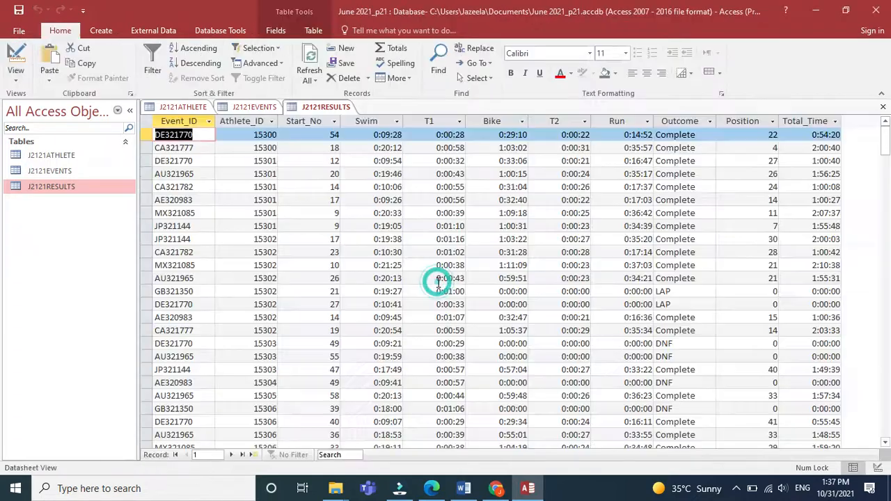
click(364, 122)
click(427, 113)
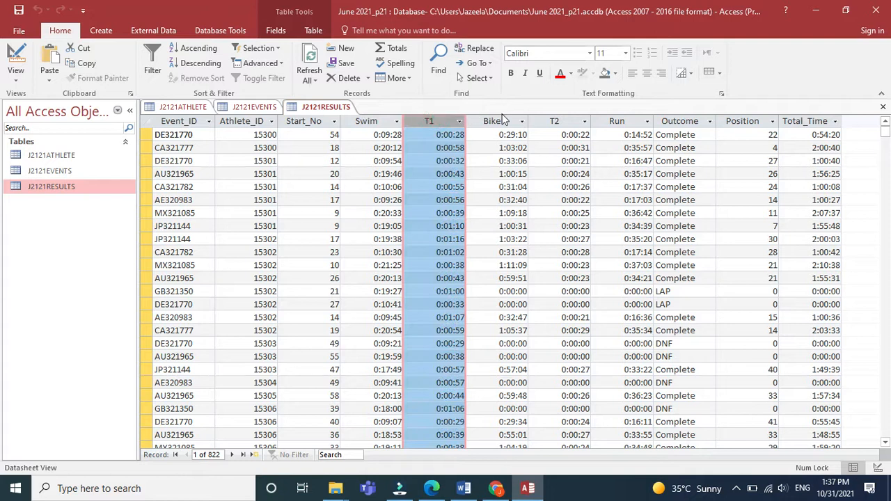
click(498, 121)
click(617, 120)
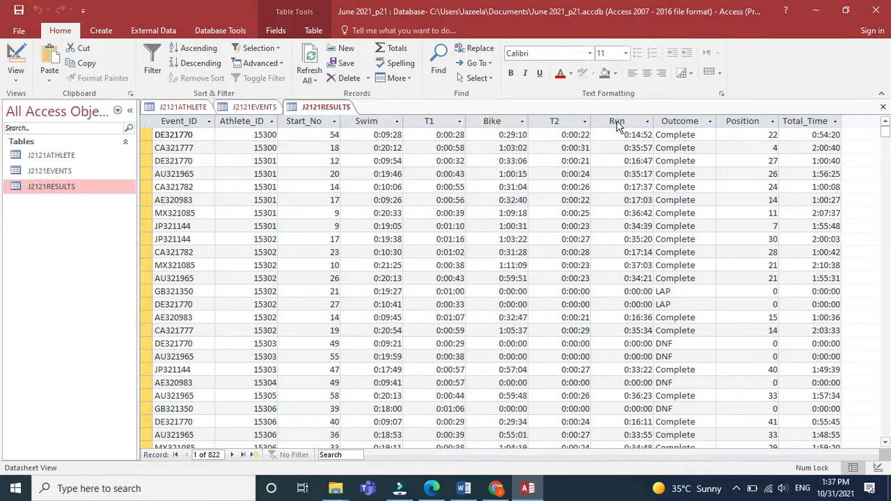
click(796, 121)
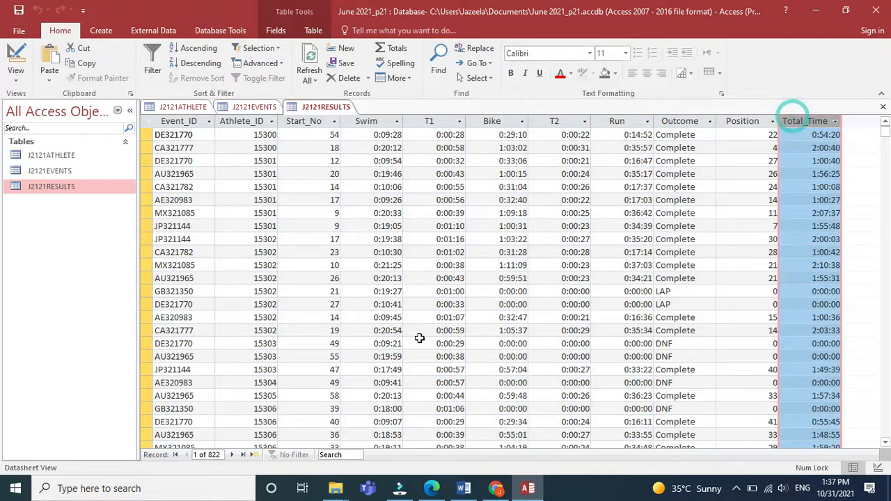
Step: Switch to the exam paper in Edge and read the EVIDENCE 4 screenshot requirements for the three tables
click(433, 489)
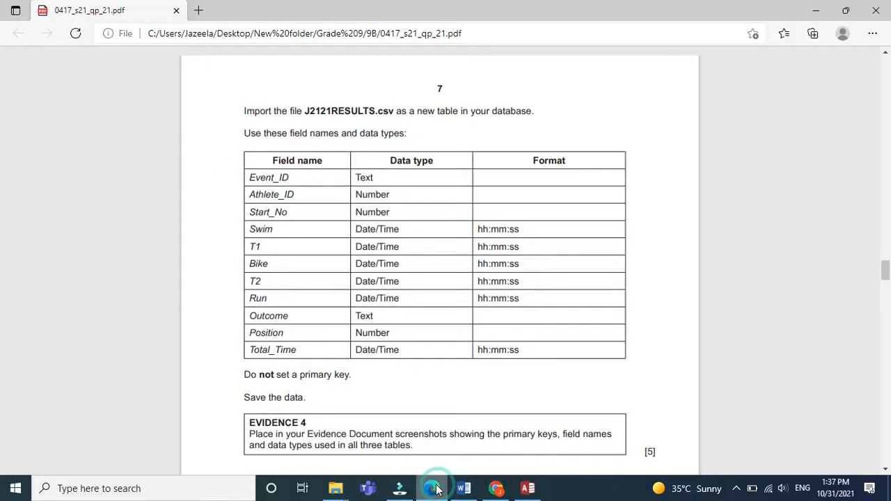
key(Down)
key(Down)
key(Down)
key(Down)
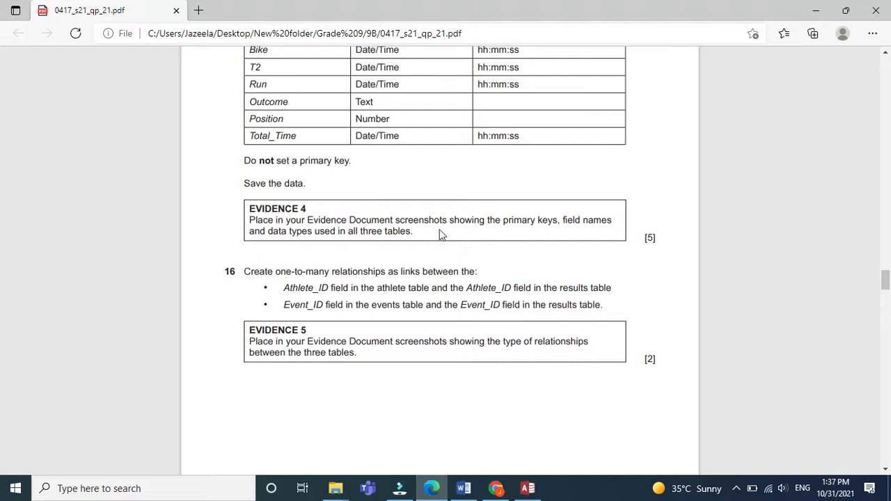
drag(504, 223, 539, 224)
Step: Switch back to Access and show the J2121ATHLETE table in Design view
click(522, 489)
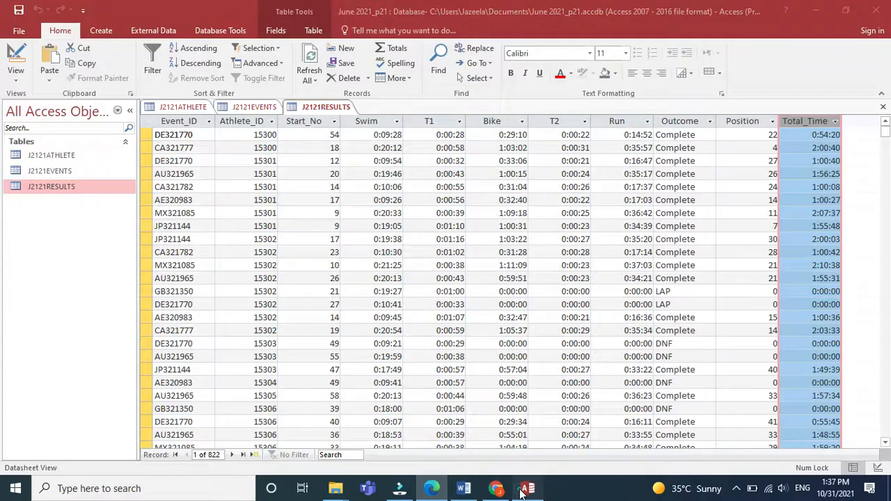
click(171, 120)
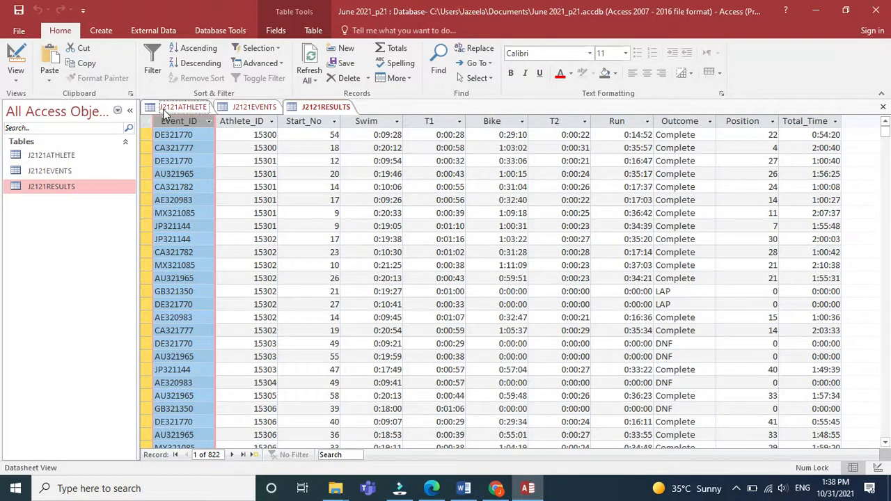
click(165, 108)
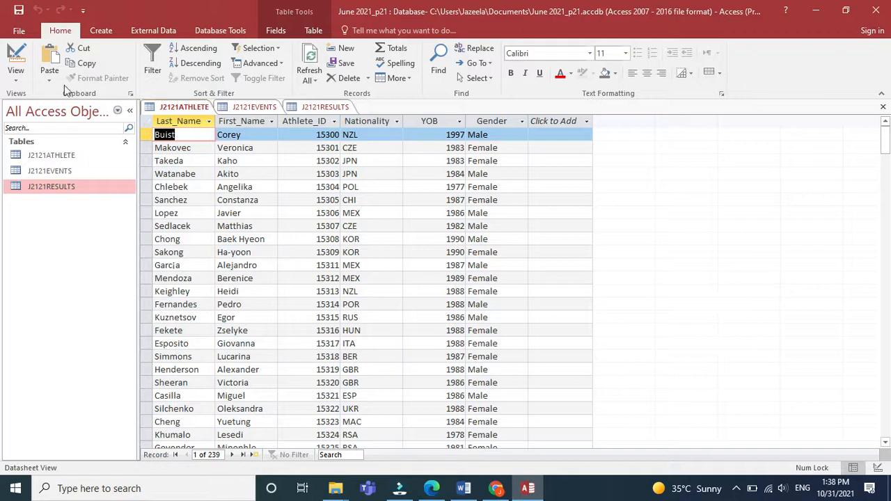
click(16, 55)
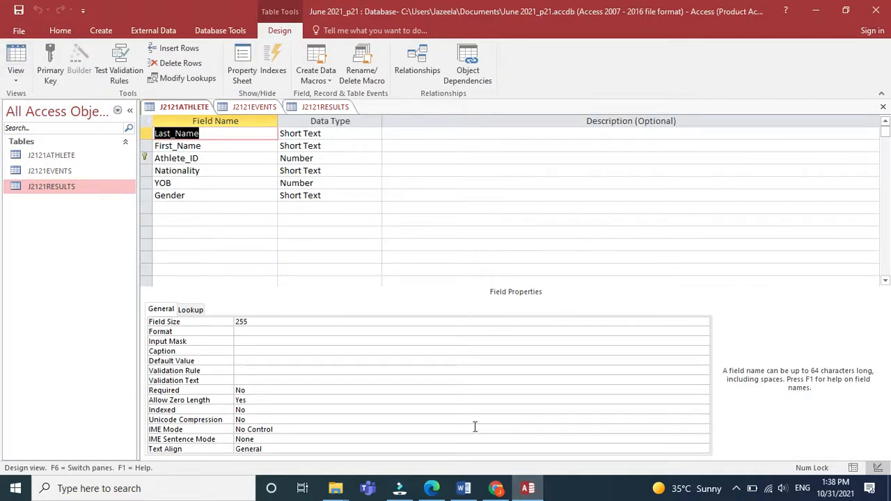
Step: Switch to the evidence document in Word, paste the athlete table's design screenshot under EVIDENCE 4, and caption it ATHLETE TABLE
click(463, 488)
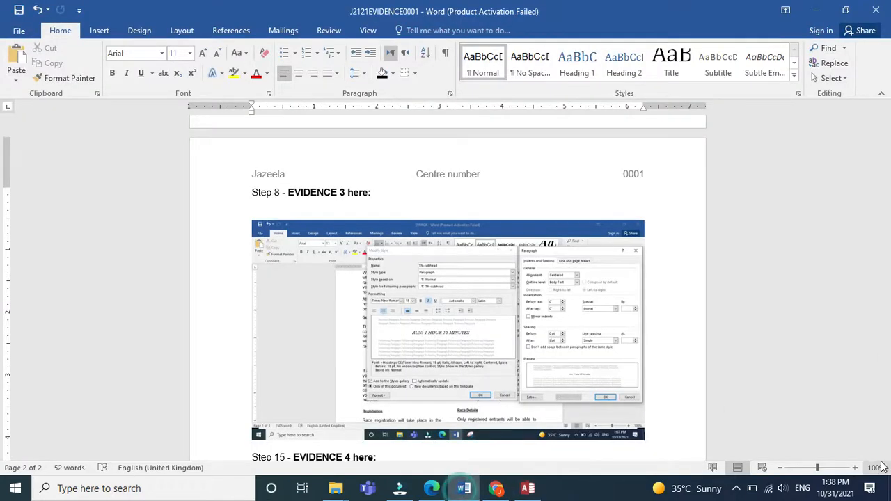
click(885, 456)
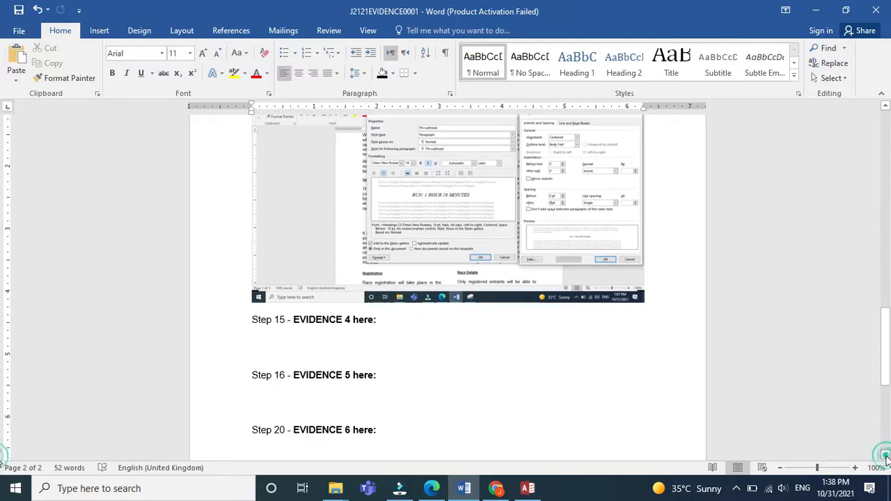
click(328, 321)
key(ctrl+v)
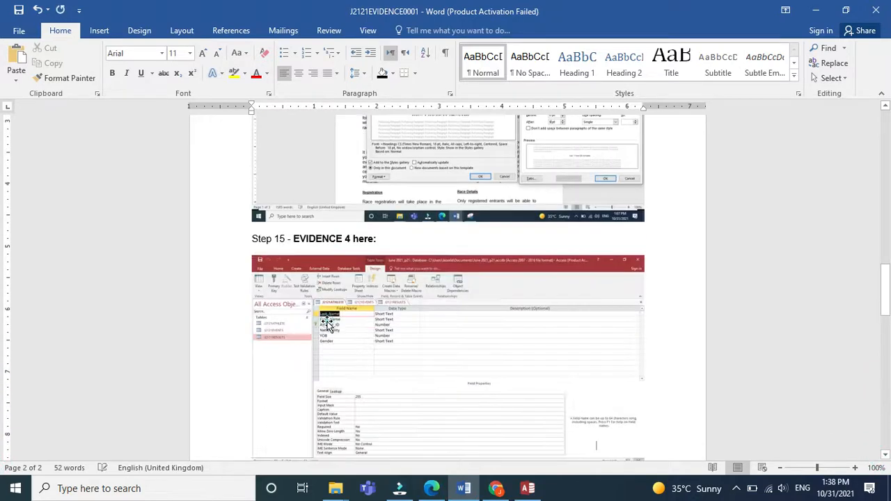
key(Return)
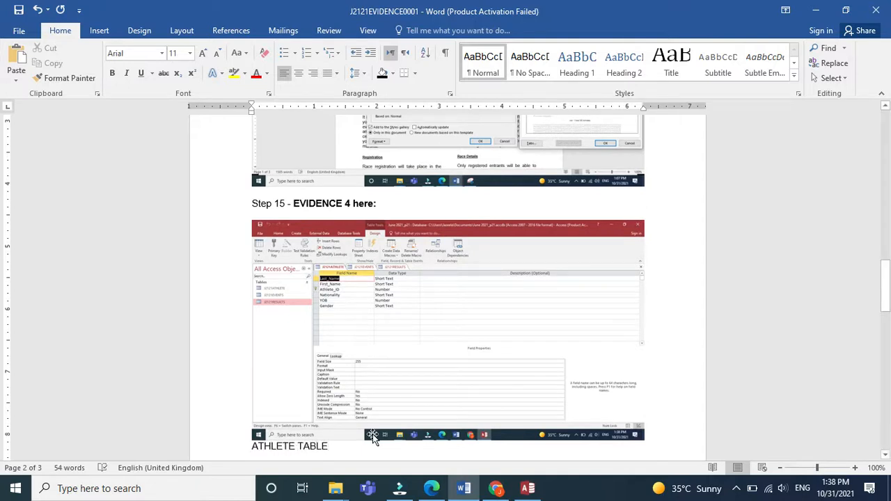
Step: Switch to Access, return the athlete table to its datasheet, and show the J2121EVENTS table in Design view
click(528, 488)
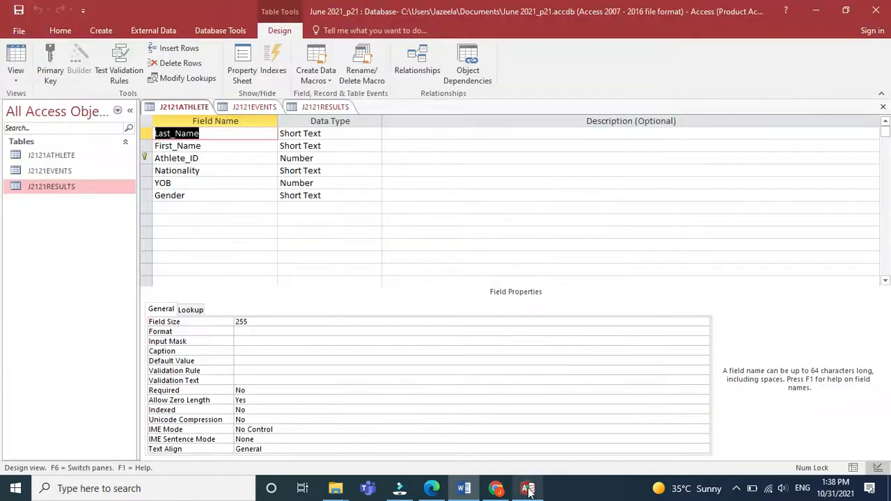
click(21, 62)
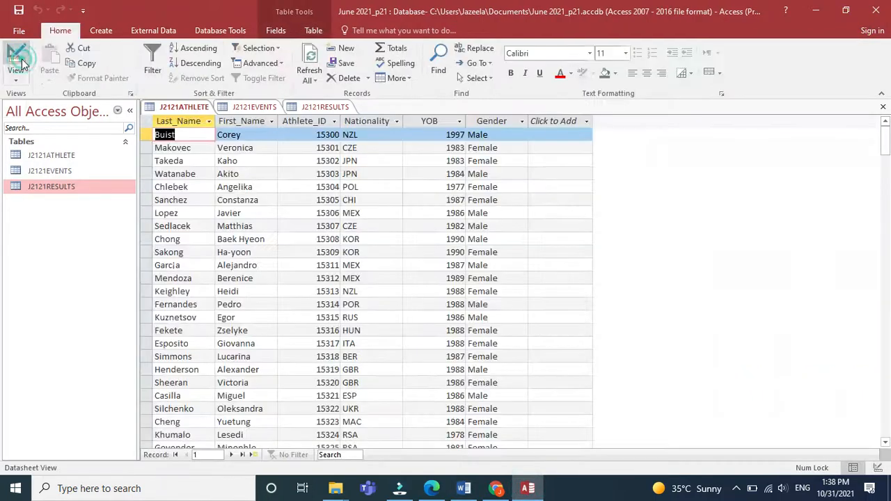
click(252, 107)
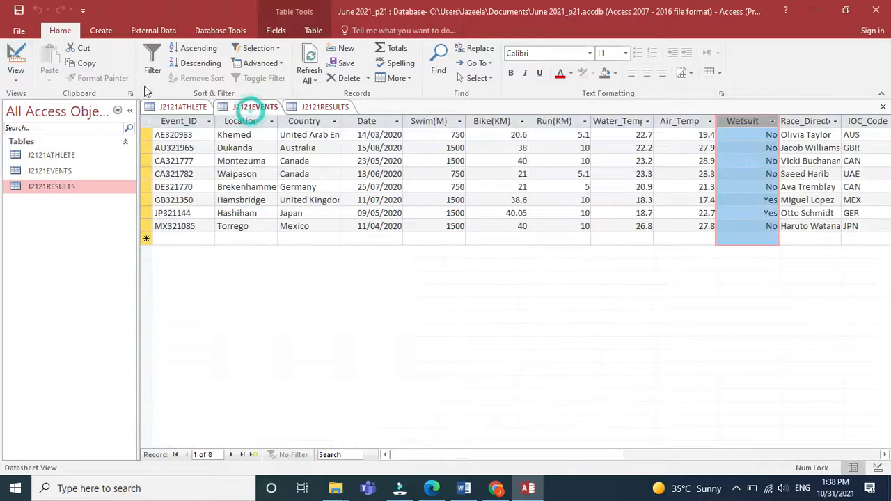
click(17, 59)
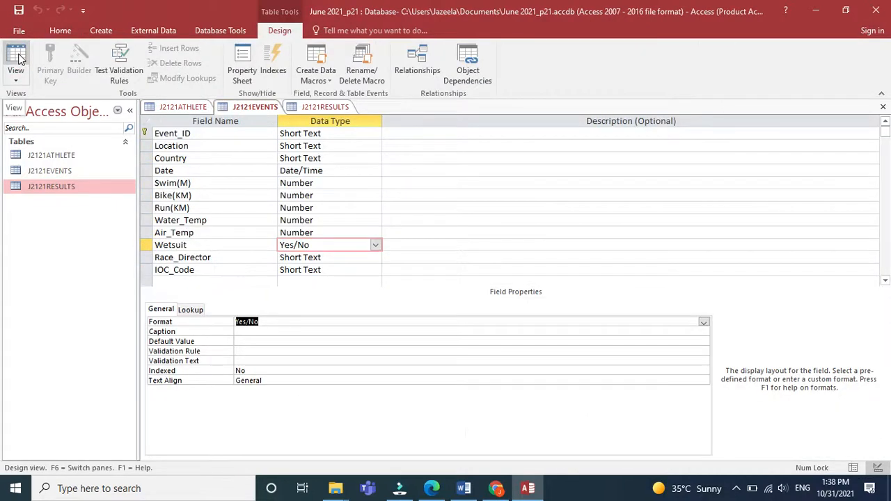
Step: Switch to the evidence document in Word, paste the events table's design screenshot below the athlete table, and caption it EVENTS TABLE
click(463, 488)
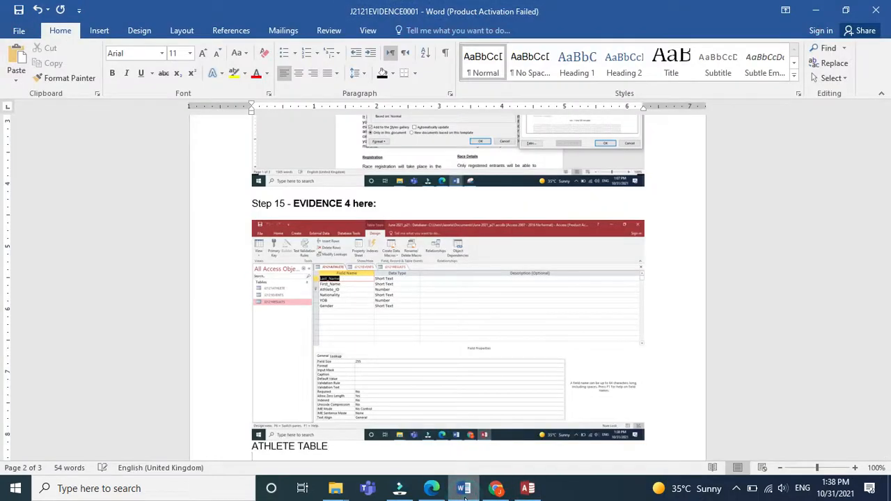
key(ctrl+v)
text(E)
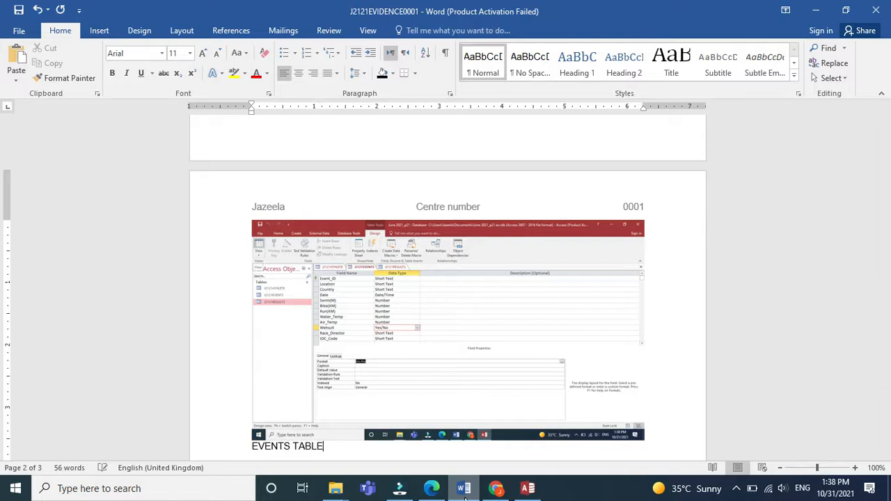
Step: Switch to Access, return the events table to its datasheet, and show J2121RESULTS in Design view before returning it to Datasheet view
click(464, 490)
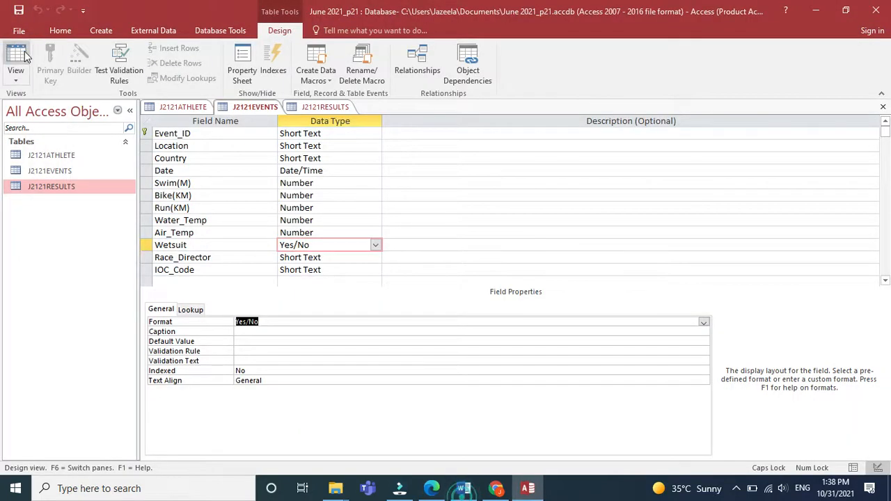
click(21, 55)
click(313, 108)
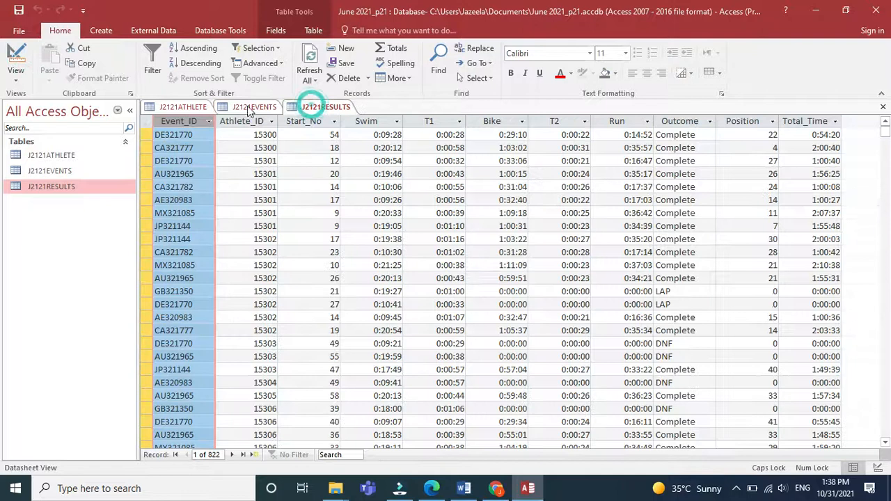
click(19, 56)
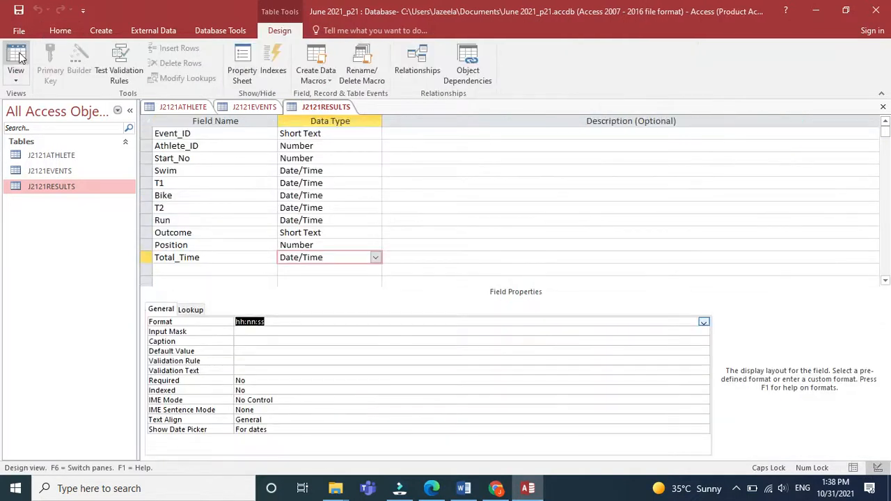
click(19, 55)
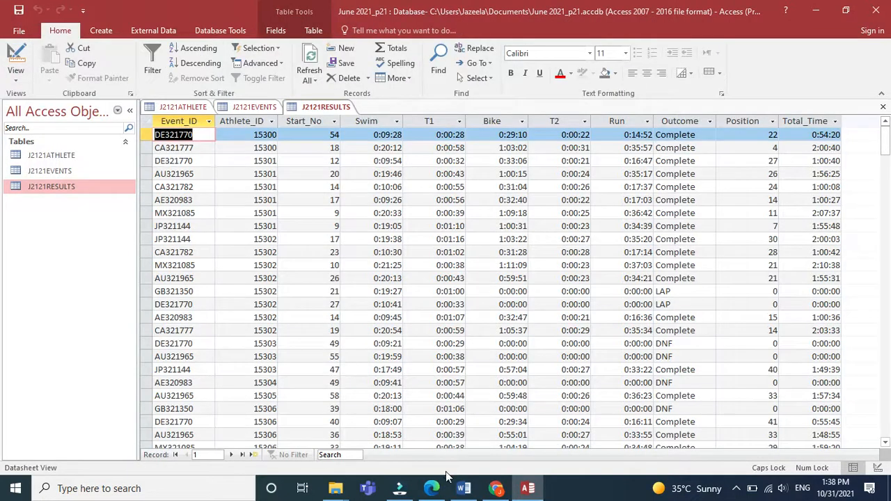
Step: Switch to Word, paste the results table's design screenshot, caption it RESULTS TABLE, and save the evidence document
click(463, 488)
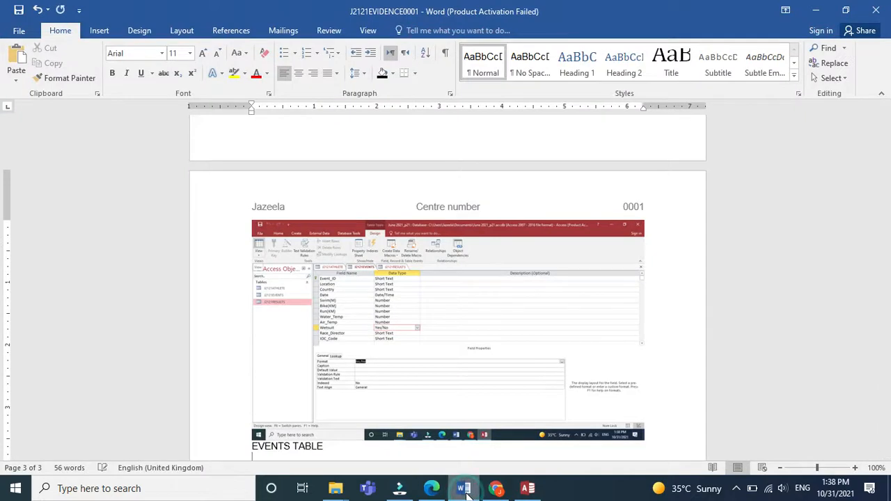
key(ctrl+v)
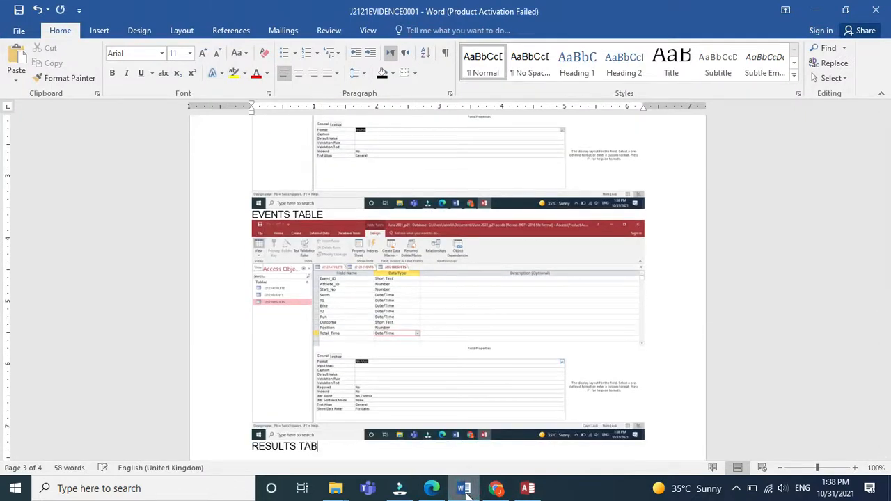
click(19, 9)
Step: Switch to the exam paper in Edge and read step 16 on the one-to-many relationships required between the three tables
click(431, 490)
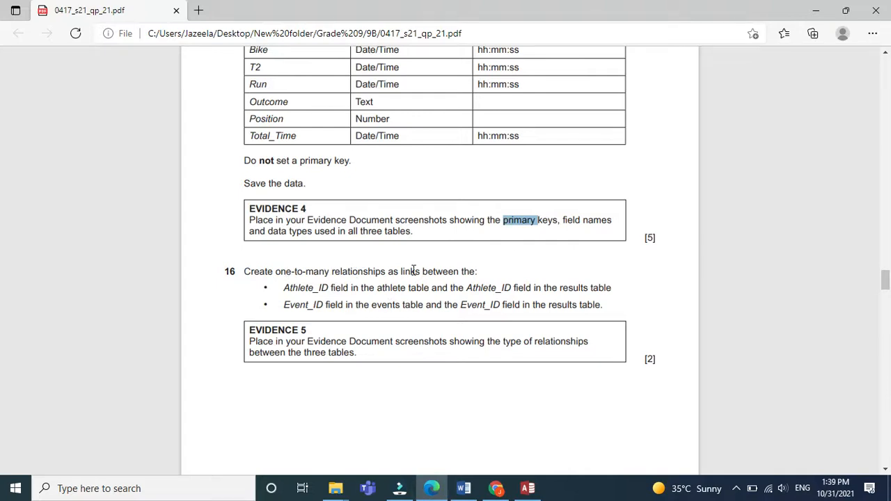
click(290, 294)
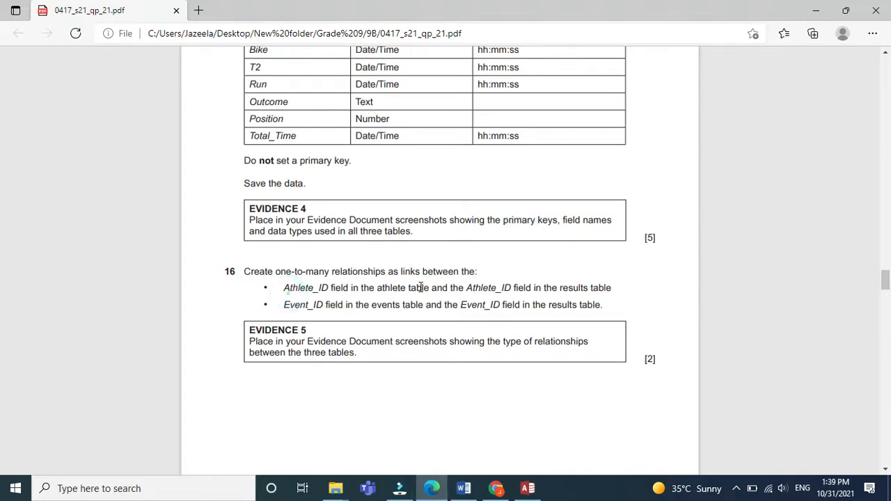
click(413, 288)
click(501, 282)
click(578, 282)
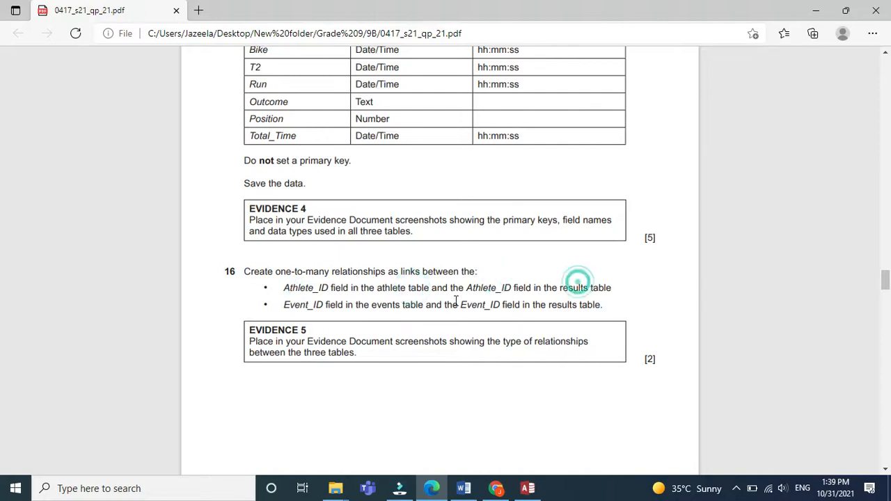
click(319, 305)
click(378, 305)
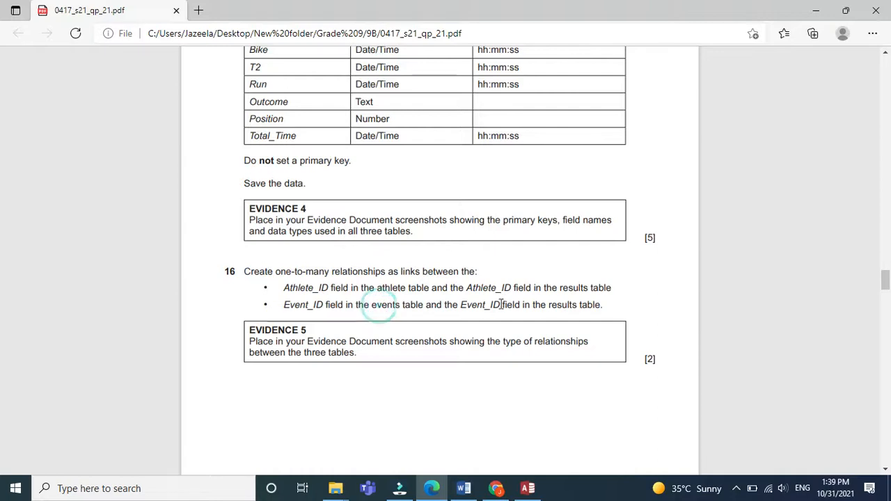
click(491, 306)
click(543, 307)
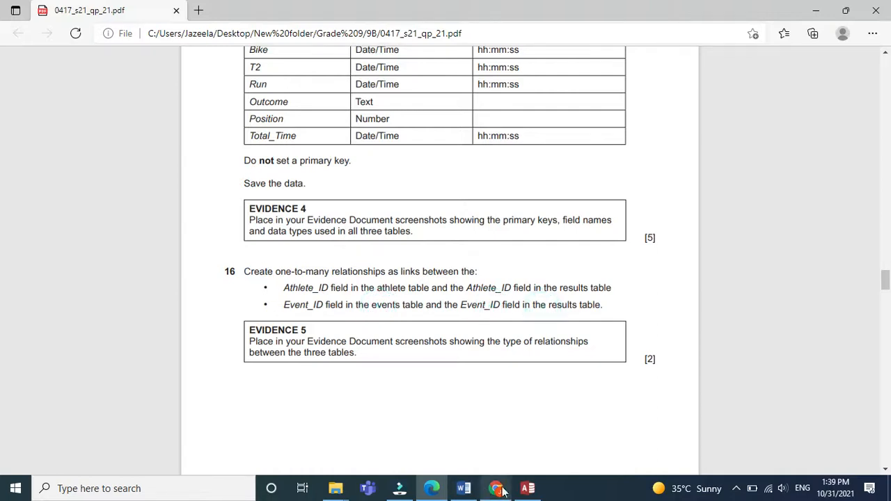
Step: Switch to Access and add J2121ATHLETE, J2121EVENTS and J2121RESULTS to the Relationships window
click(528, 488)
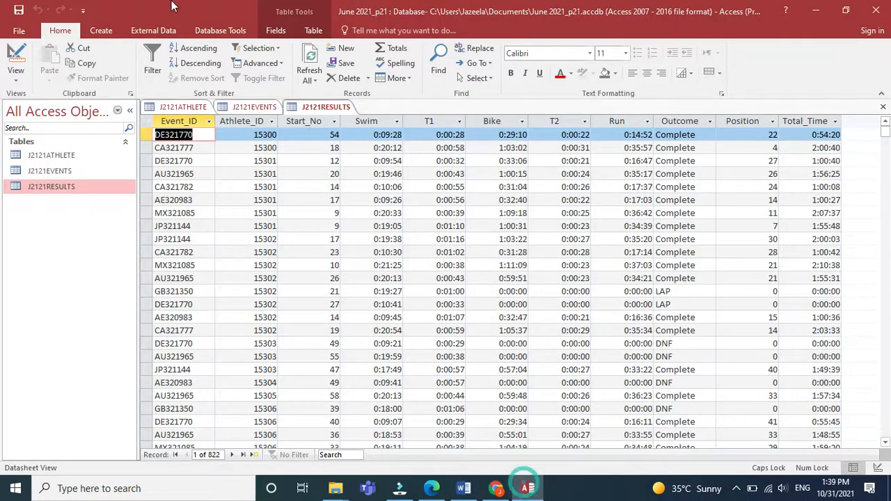
click(220, 30)
click(151, 64)
click(480, 364)
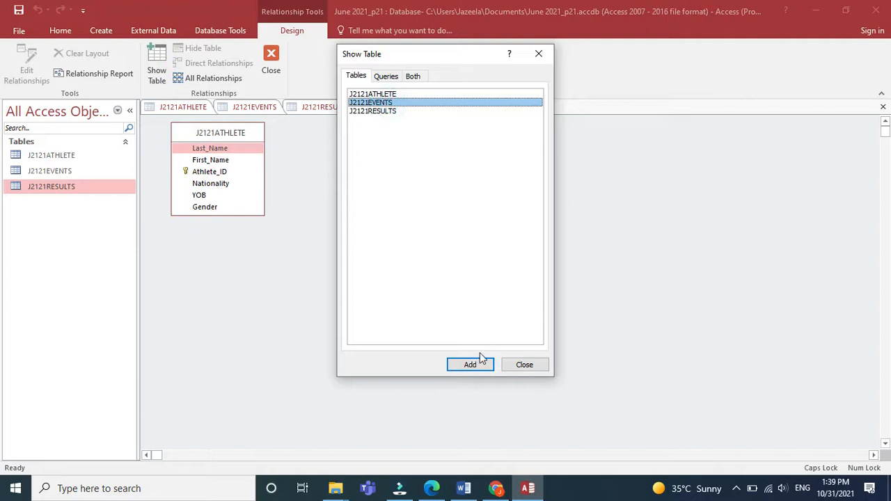
click(479, 363)
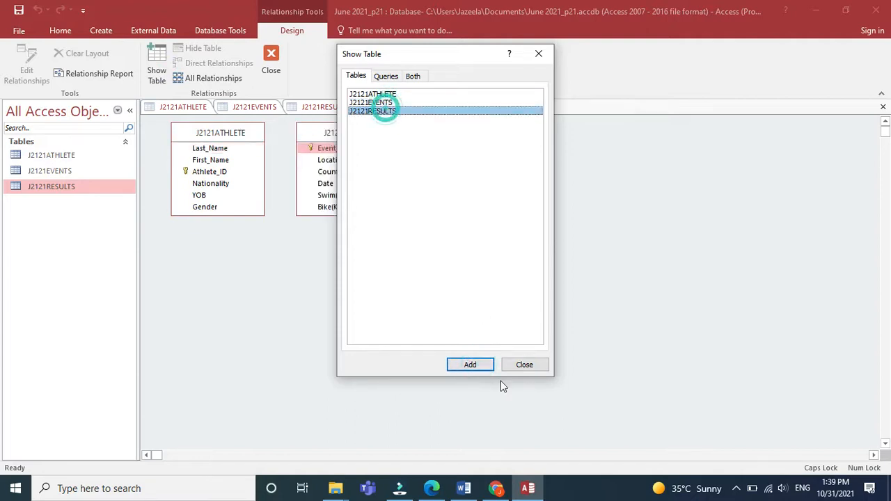
click(487, 367)
click(522, 364)
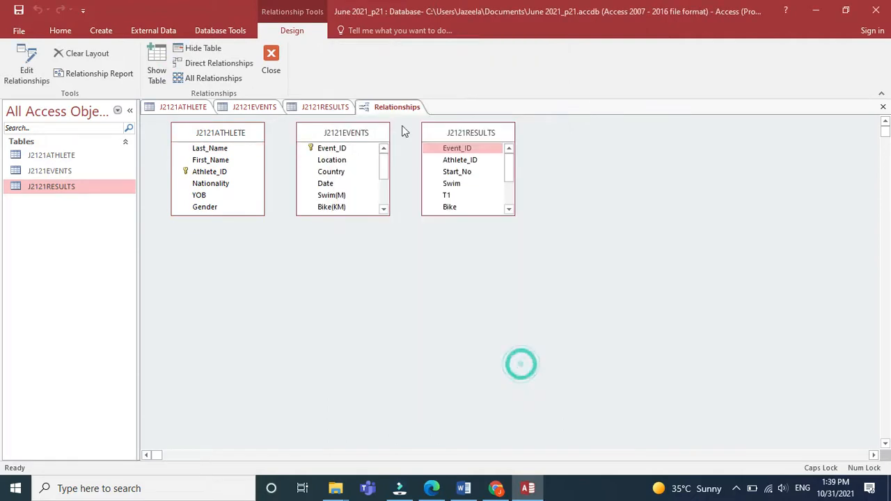
Step: Space the three tables apart in the relationships layout, lengthen them to show all fields, and place J2121EVENTS lower between the others
drag(481, 132, 629, 137)
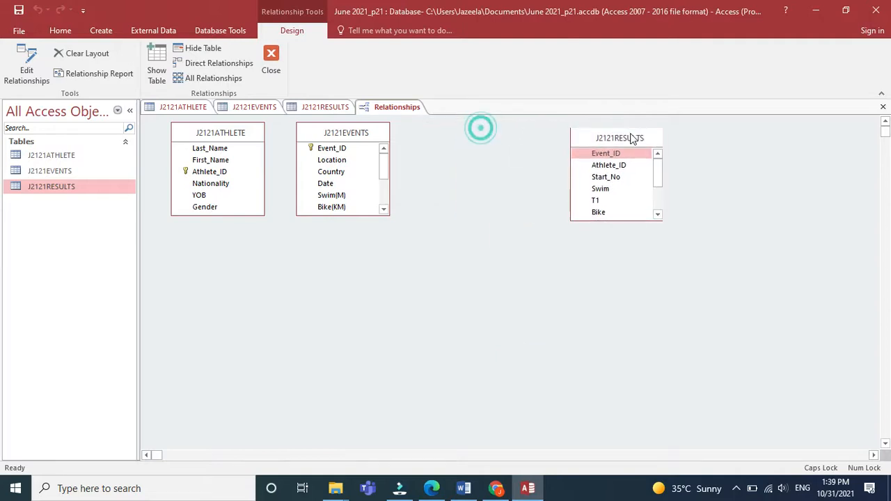
drag(365, 133, 445, 140)
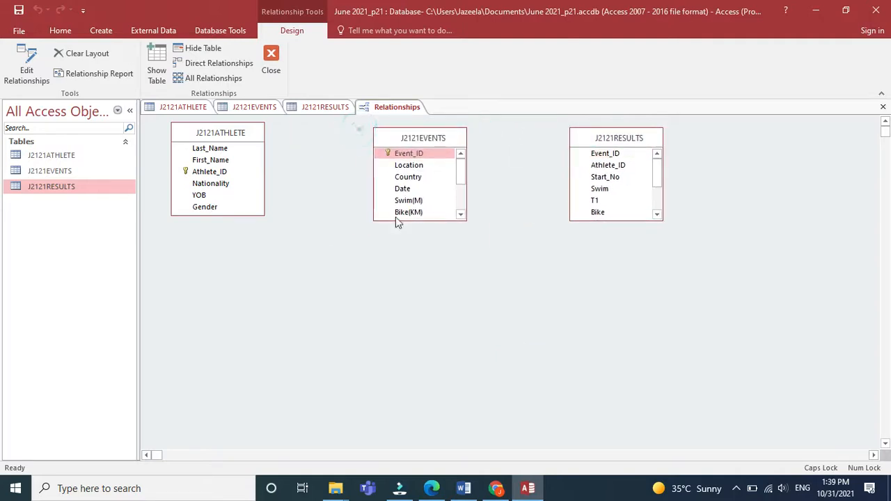
drag(436, 221, 458, 312)
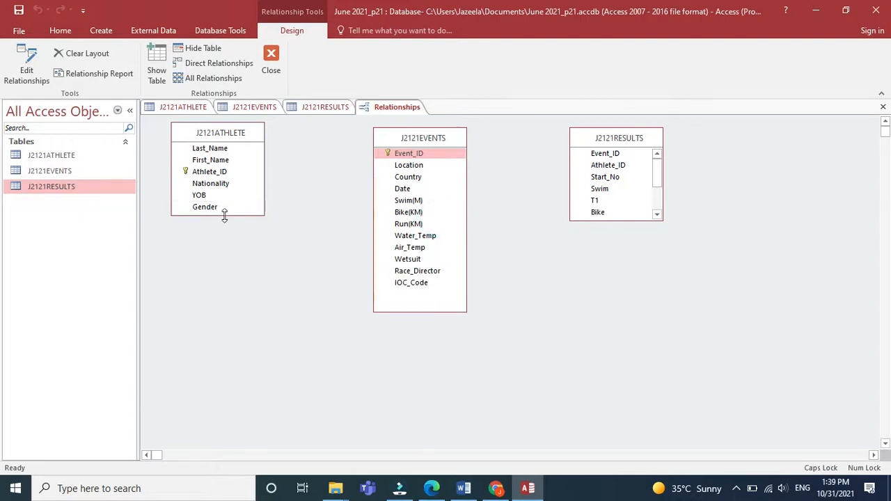
drag(224, 215, 224, 239)
drag(617, 220, 627, 300)
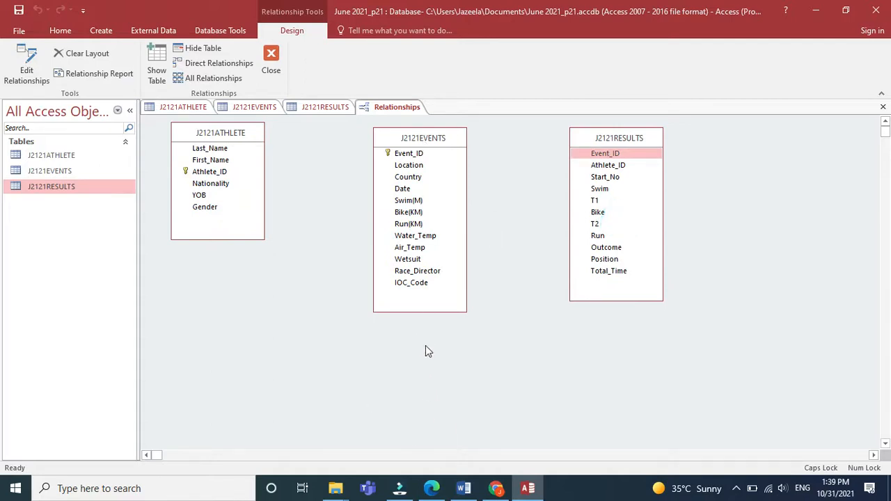
drag(416, 141, 410, 189)
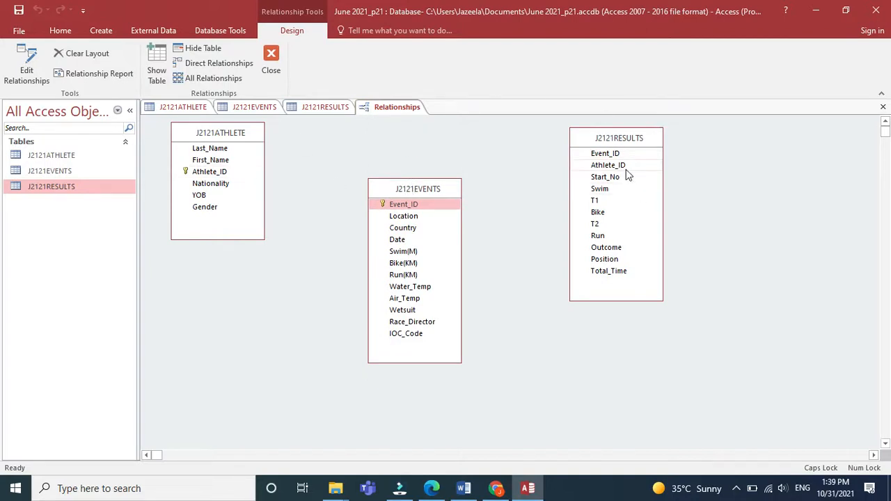
Step: Create one-to-many relationships to J2121RESULTS from J2121ATHLETE on Athlete_ID and from J2121EVENTS on Event_ID, moving J2121EVENTS clear of the link lines
drag(223, 173, 597, 170)
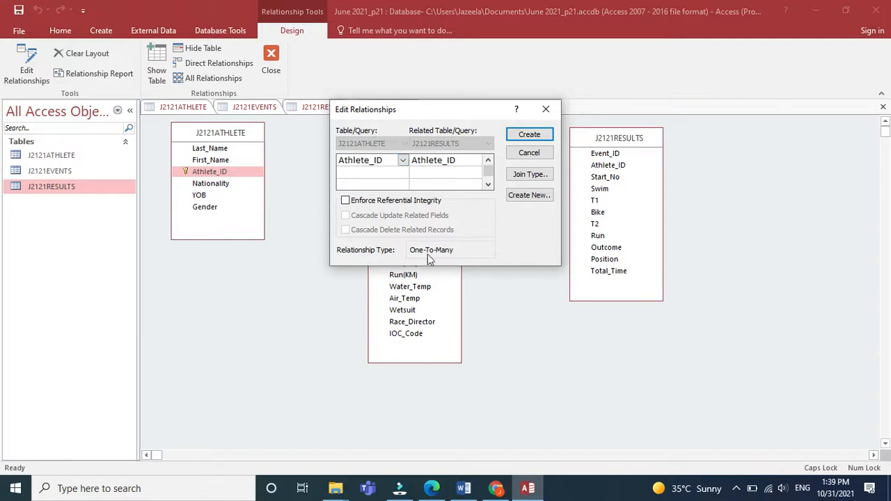
click(542, 134)
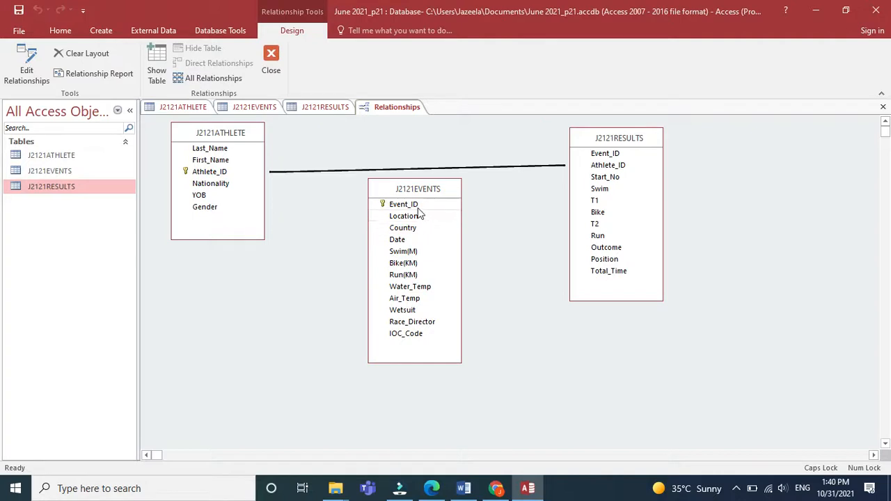
drag(418, 205, 600, 157)
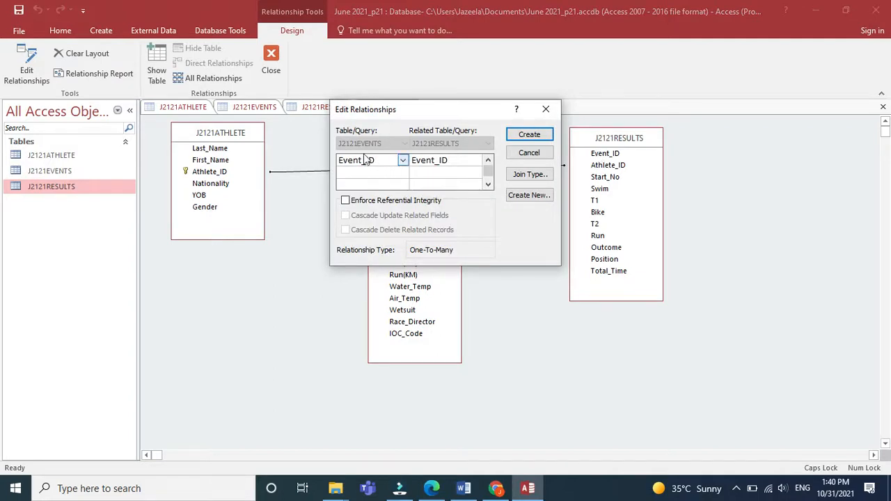
click(469, 159)
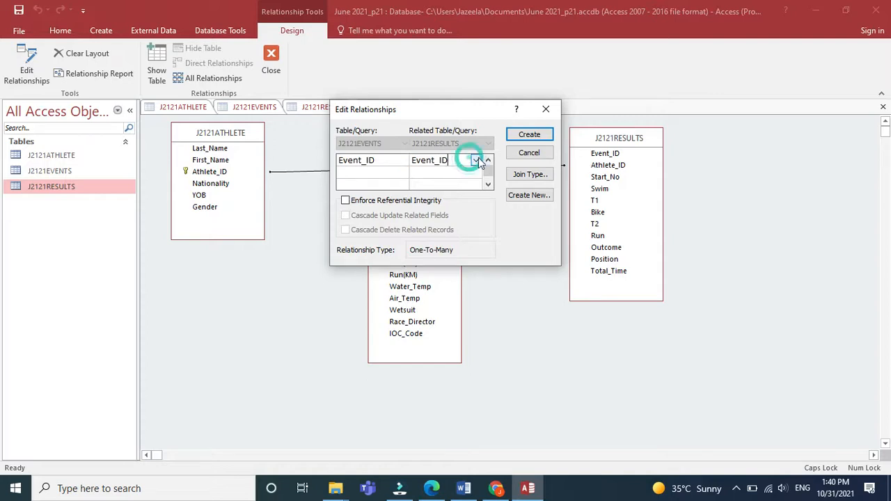
click(476, 160)
click(476, 161)
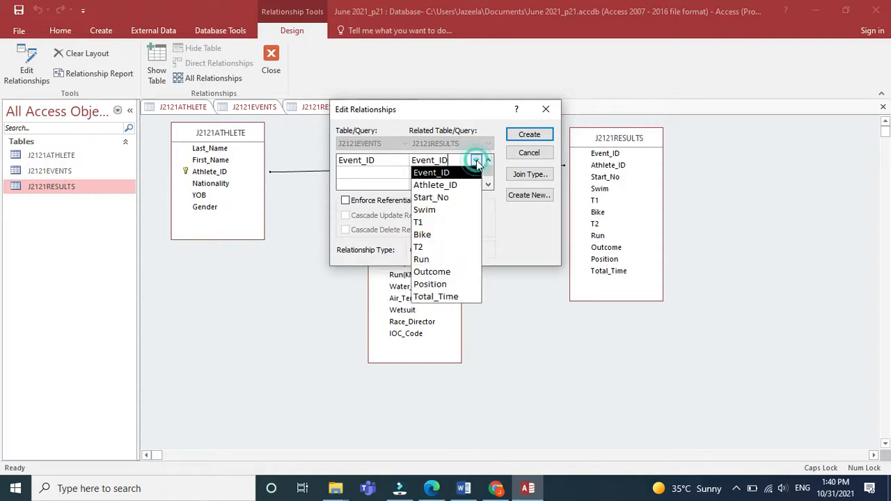
click(476, 162)
click(477, 162)
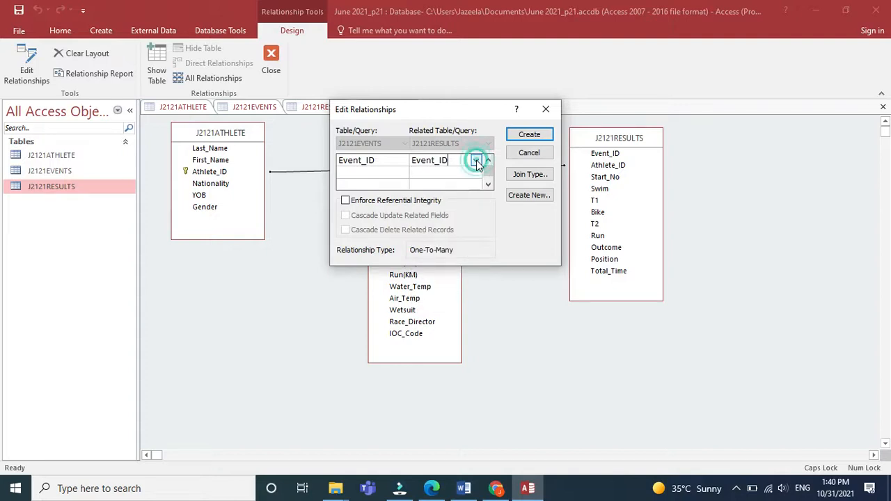
click(529, 134)
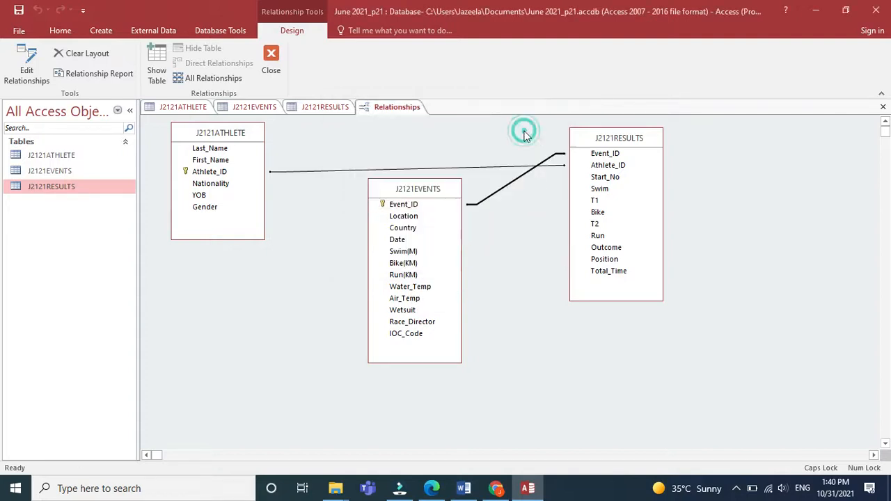
drag(450, 196, 412, 253)
Step: Check the EVIDENCE 5 requirement in Edge, then in Access open the Athlete_ID relationship's settings and position them clear of the link lines
click(431, 488)
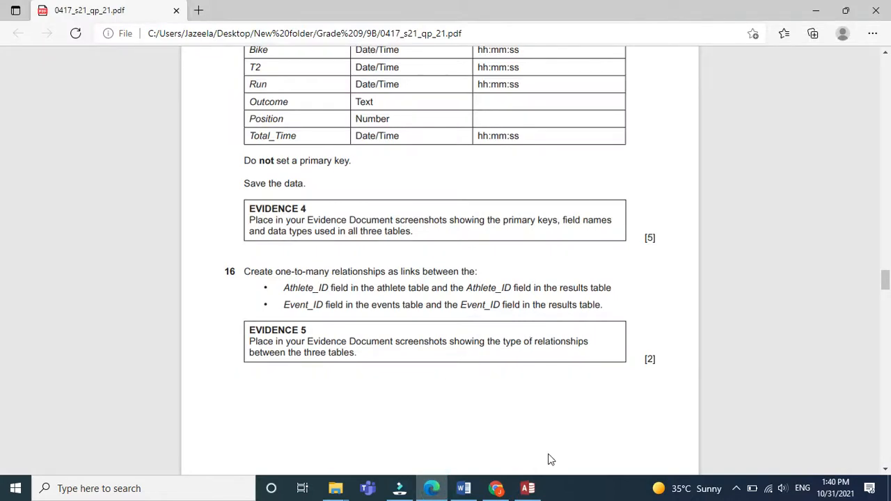
click(528, 488)
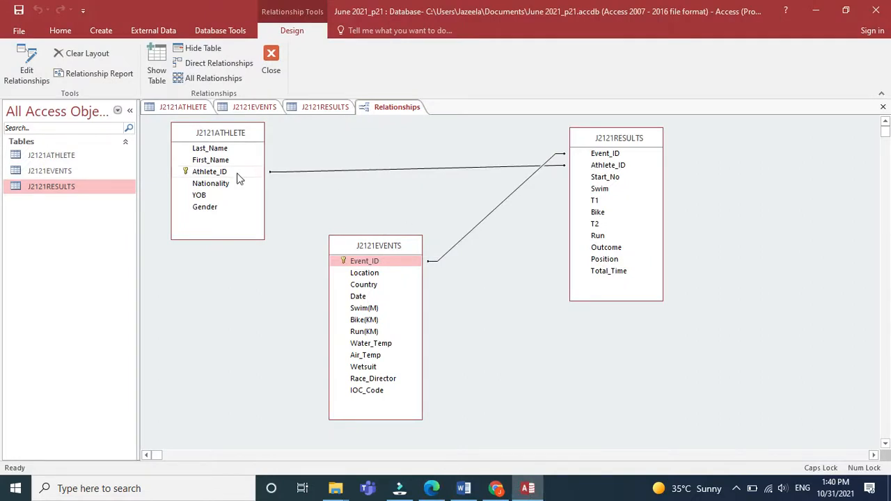
click(298, 173)
click(297, 172)
double_click(298, 173)
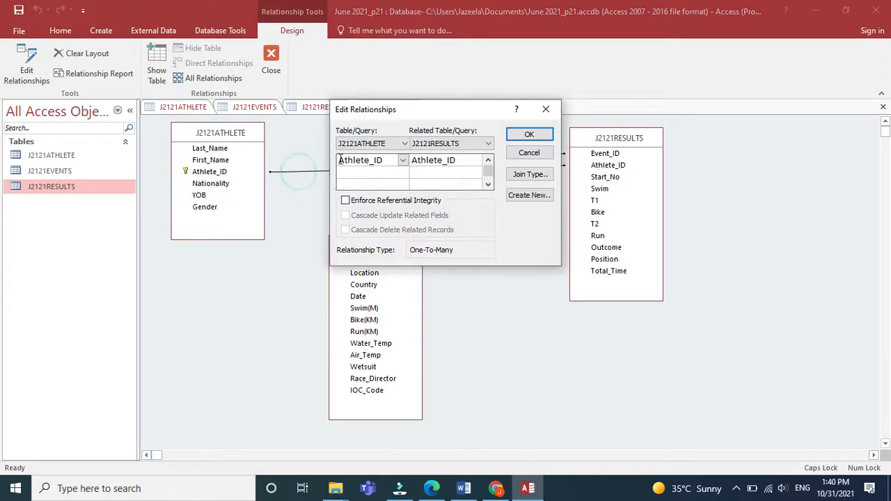
drag(397, 112, 554, 274)
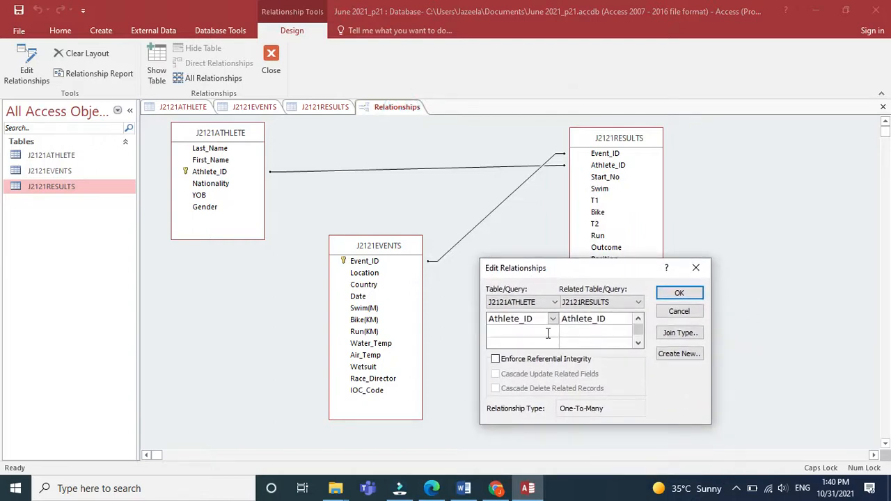
Step: Close the relationship settings and switch to the evidence document in Word
click(680, 291)
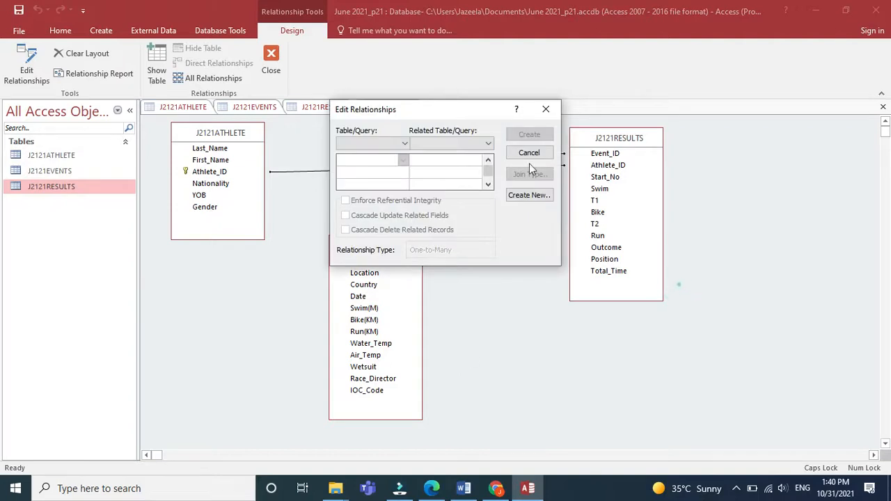
click(546, 109)
click(463, 488)
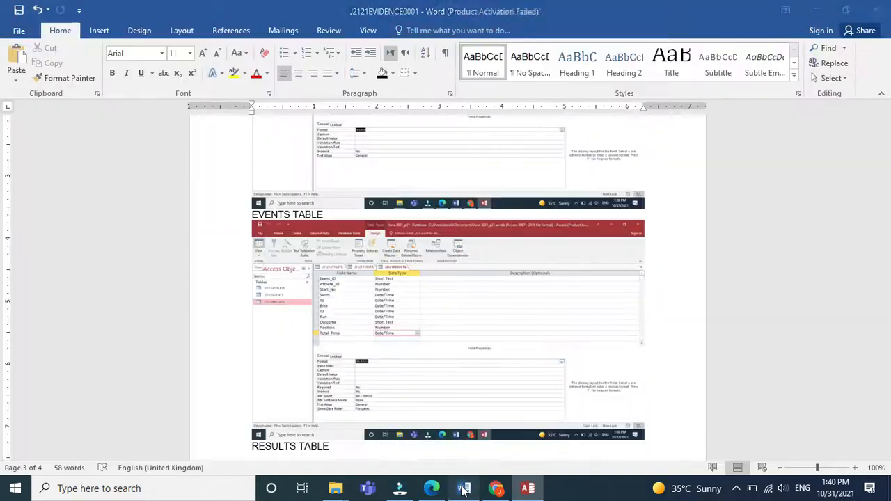
Step: Paste the captured screenshot of the Athlete_ID relationship settings under the Step 16 EVIDENCE 5 heading
scroll(884, 456, down, 5)
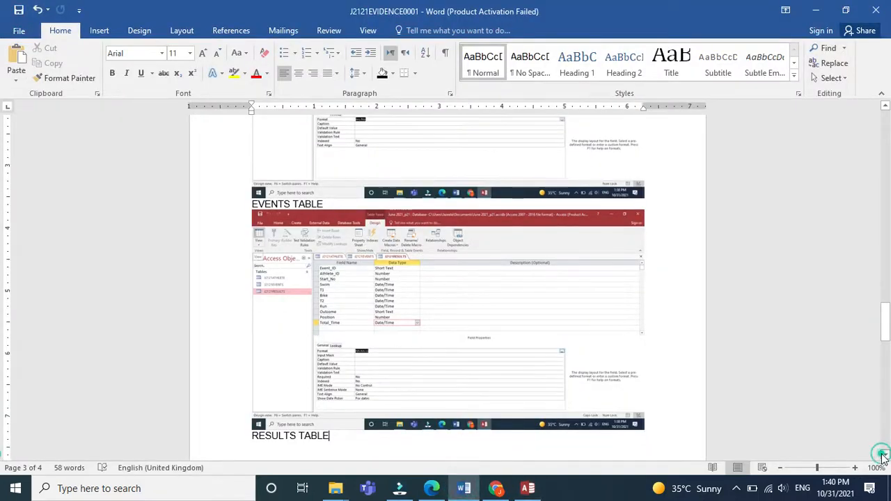
click(347, 351)
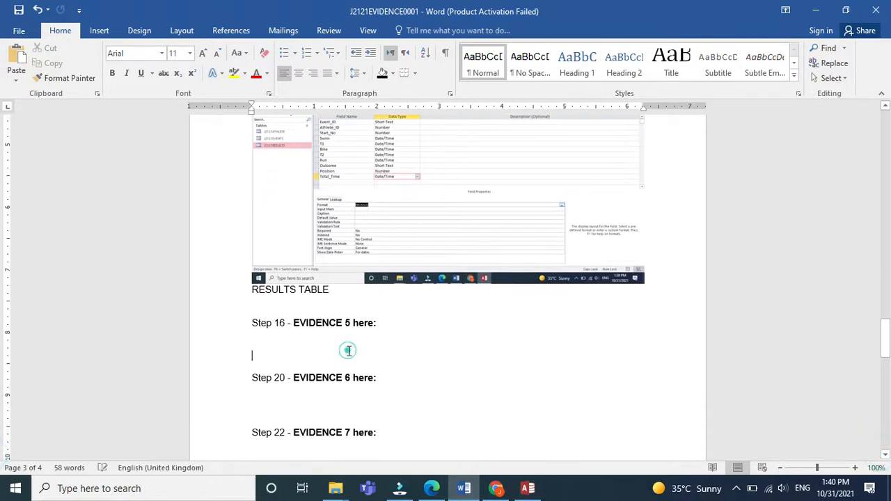
key(ctrl+v)
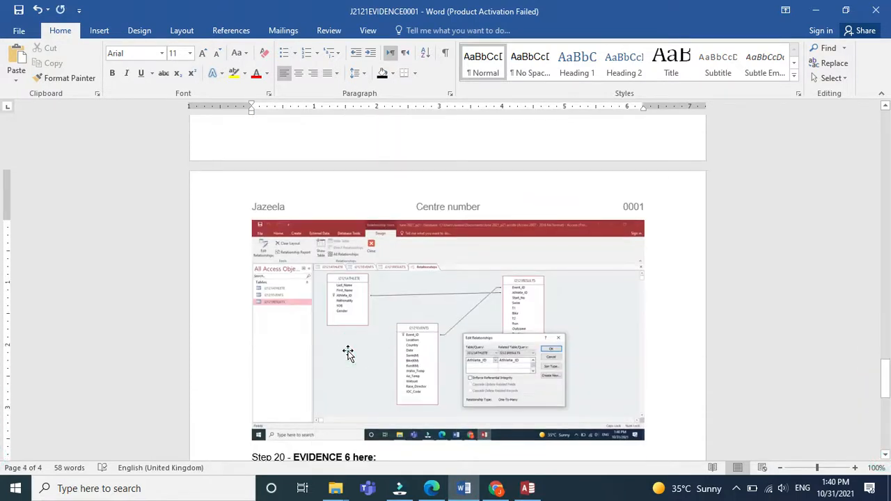
Step: Display the Event_ID relationship's settings in Access clear of the link lines and paste their screenshot below the Athlete_ID one in Word
click(527, 488)
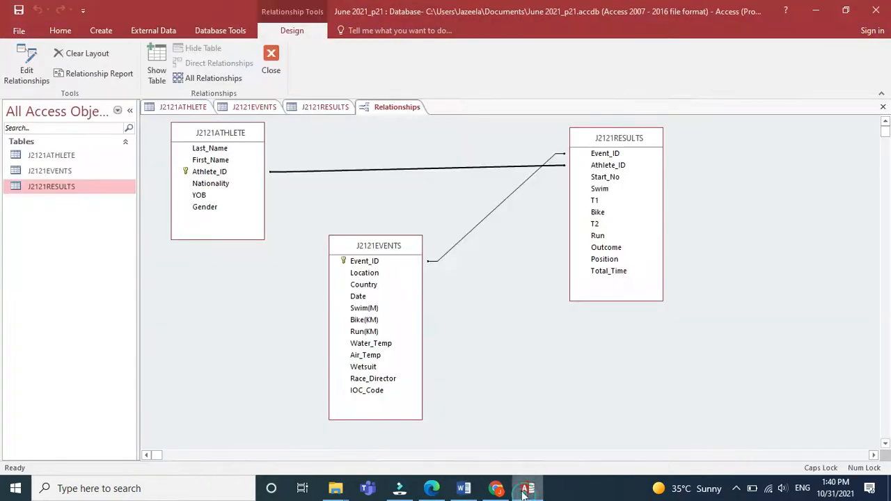
double_click(454, 244)
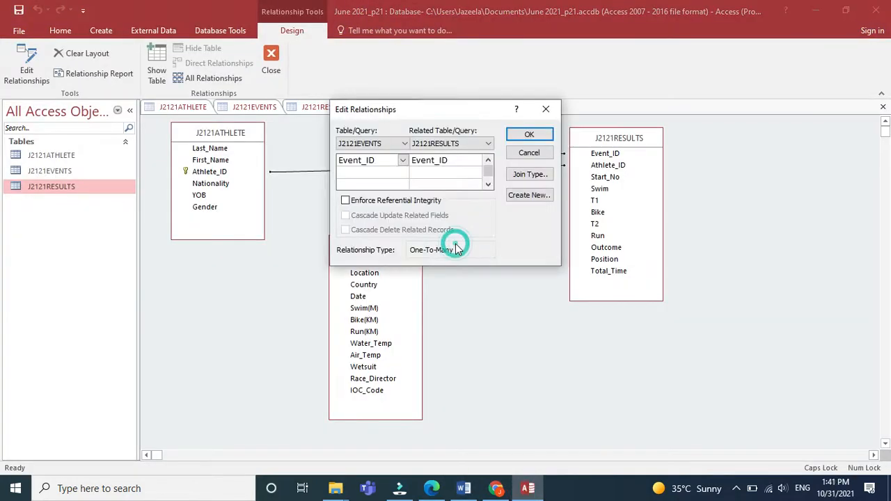
drag(456, 109, 623, 282)
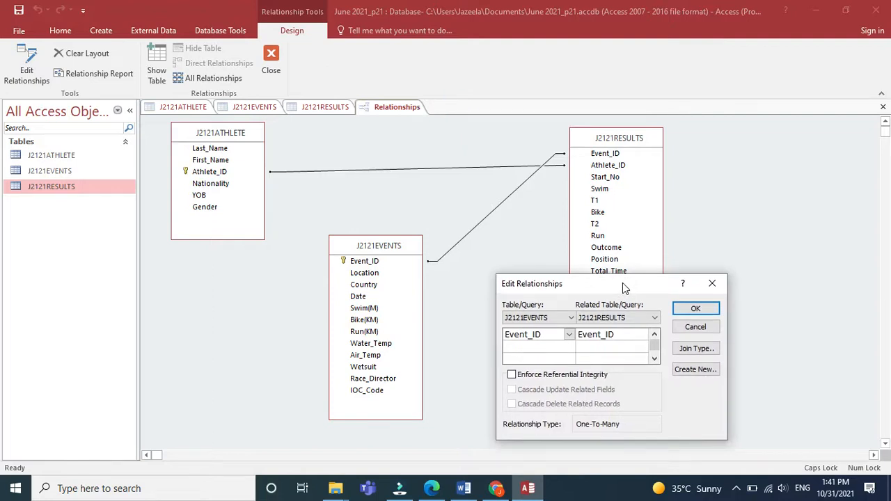
click(694, 310)
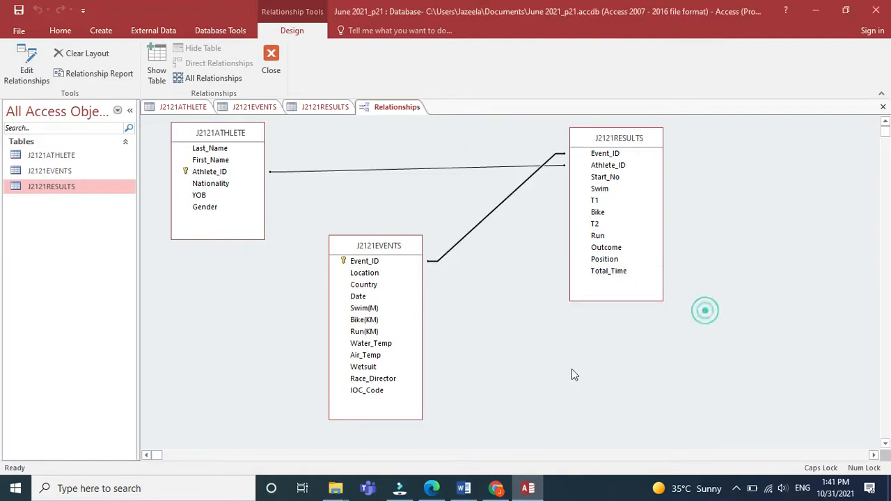
click(471, 489)
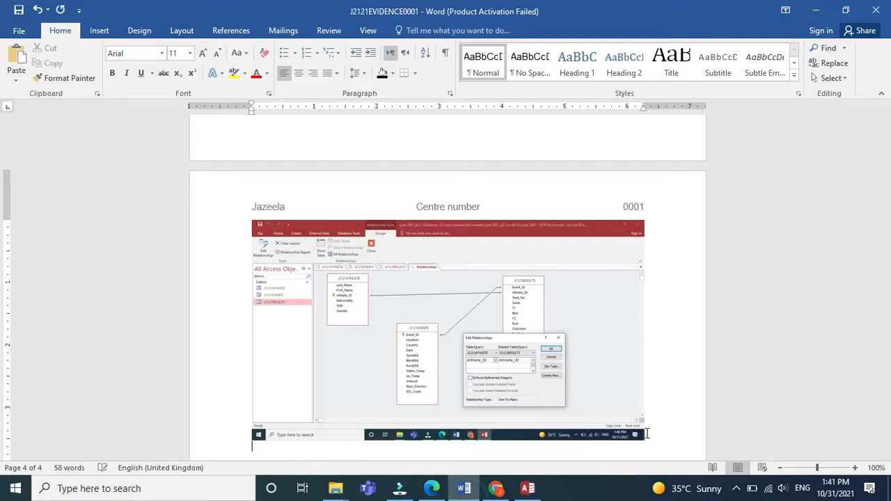
key(ctrl+v)
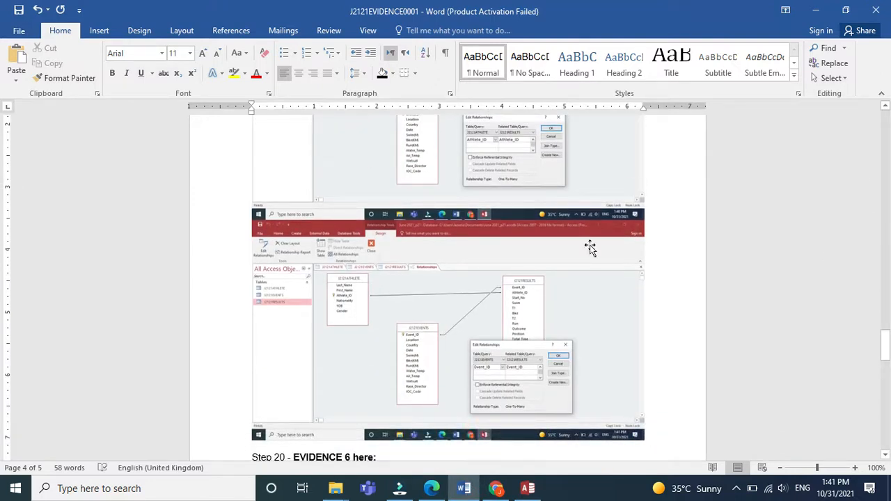
Step: Switch to Access and close the relationships layout, saving its changes
click(523, 488)
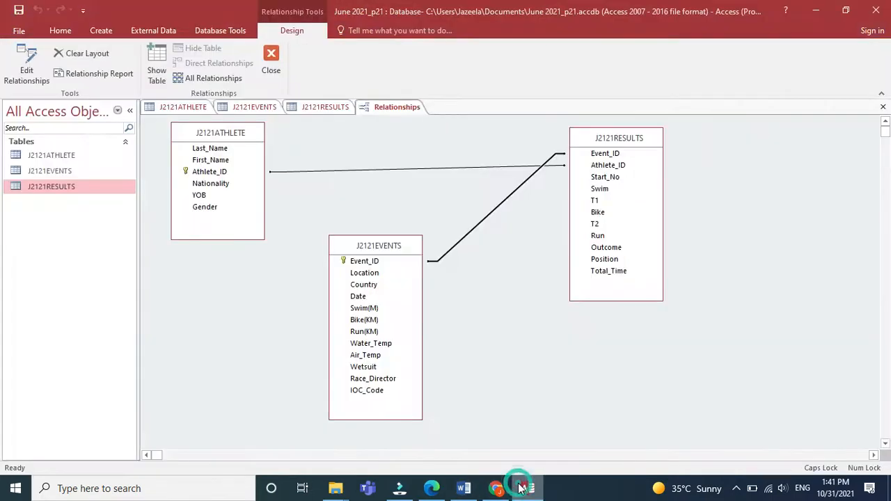
click(276, 62)
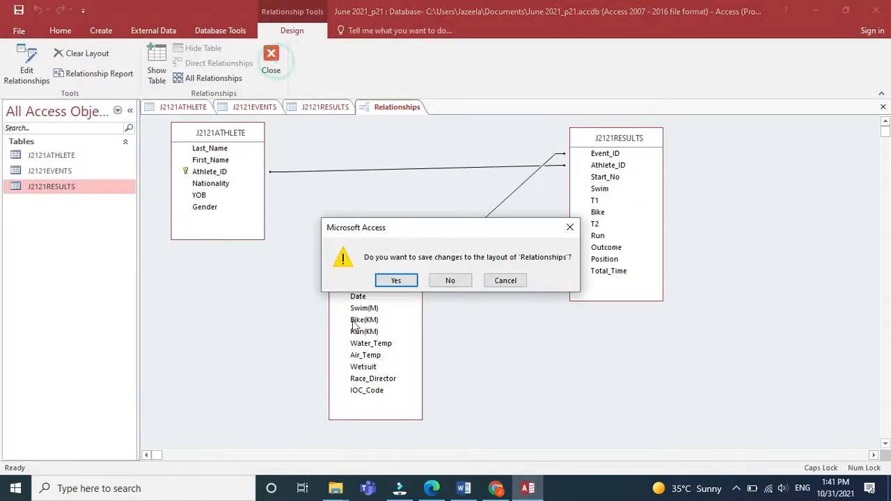
click(400, 279)
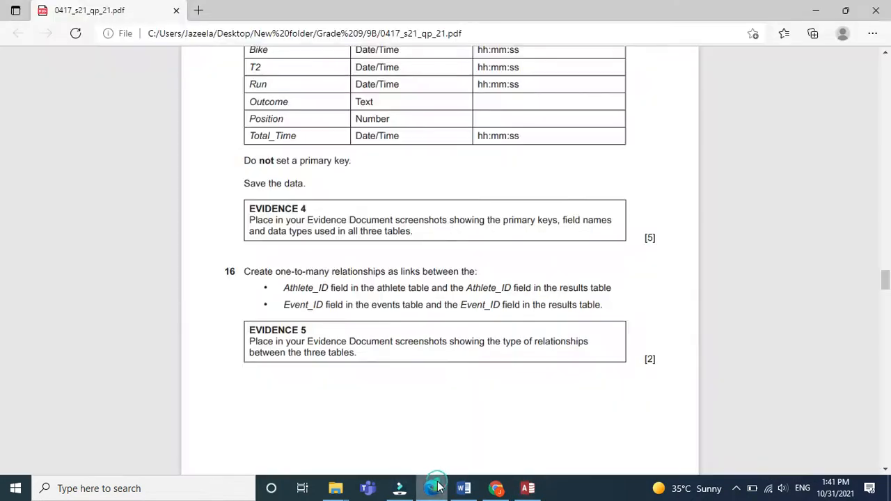
Step: Switch to the question paper in Edge and read task 17 on adding a record to the athlete table
click(433, 488)
key(Down)
key(Down)
key(Down)
key(Down)
key(Down)
key(Down)
key(Down)
key(Down)
key(Down)
key(Down)
key(Up)
key(Up)
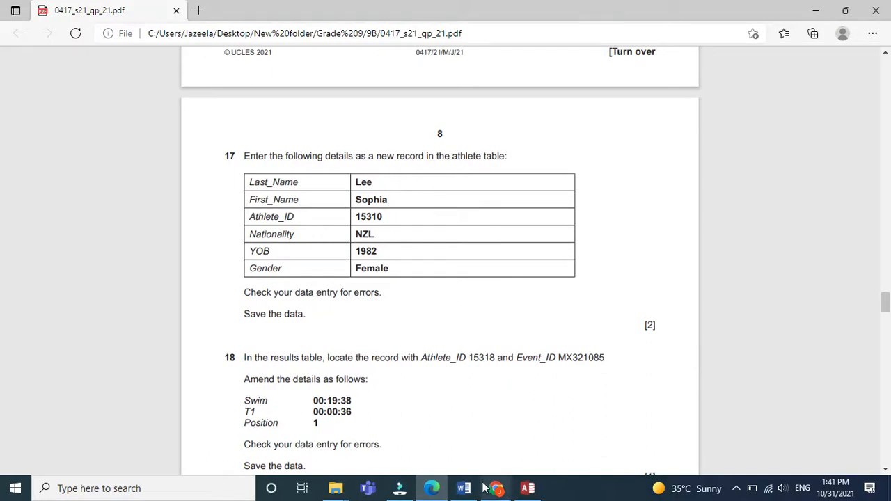
Step: In Access, start a new record in J2121ATHLETE and fill in the last name copied from task 17 of the question paper in Edge
click(528, 487)
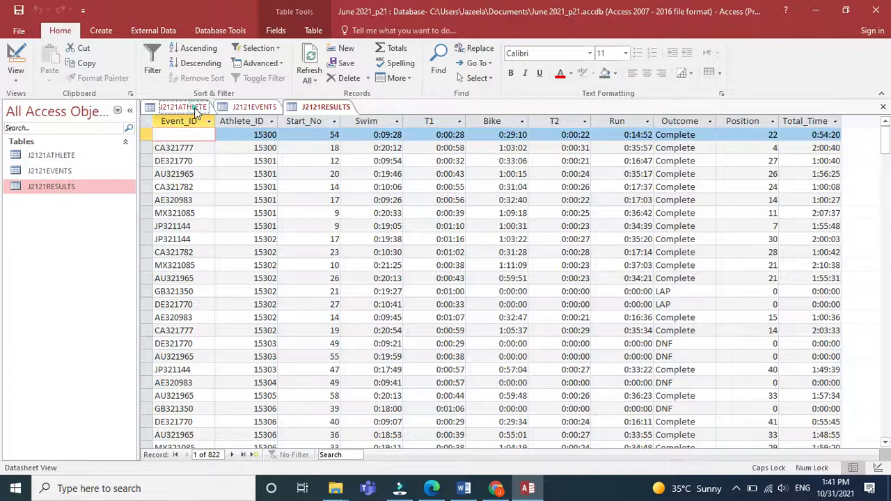
click(191, 107)
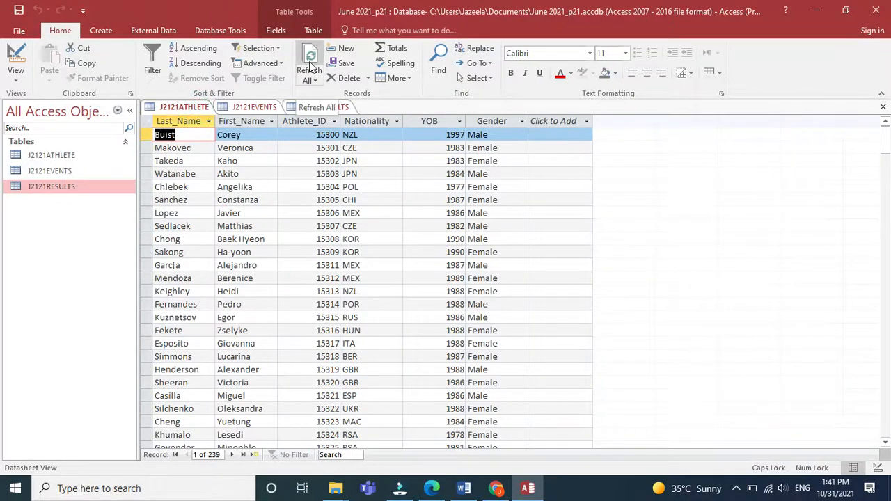
click(342, 50)
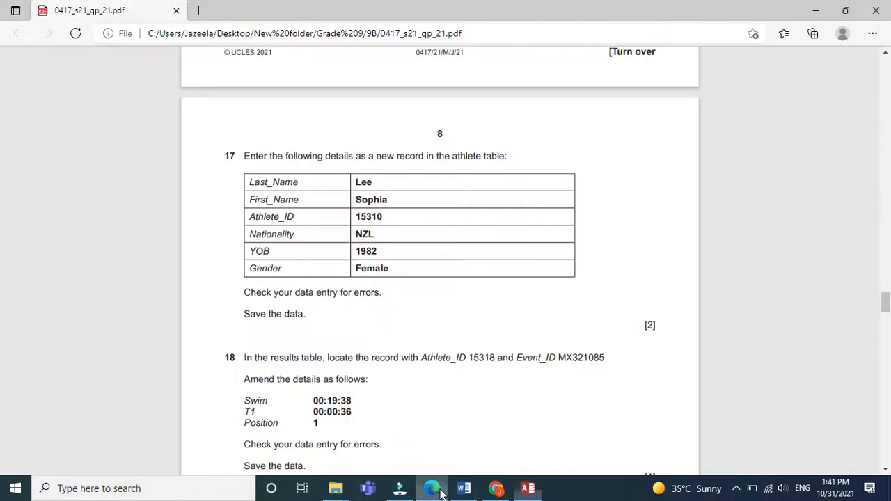
click(432, 488)
double_click(359, 182)
key(ctrl+c)
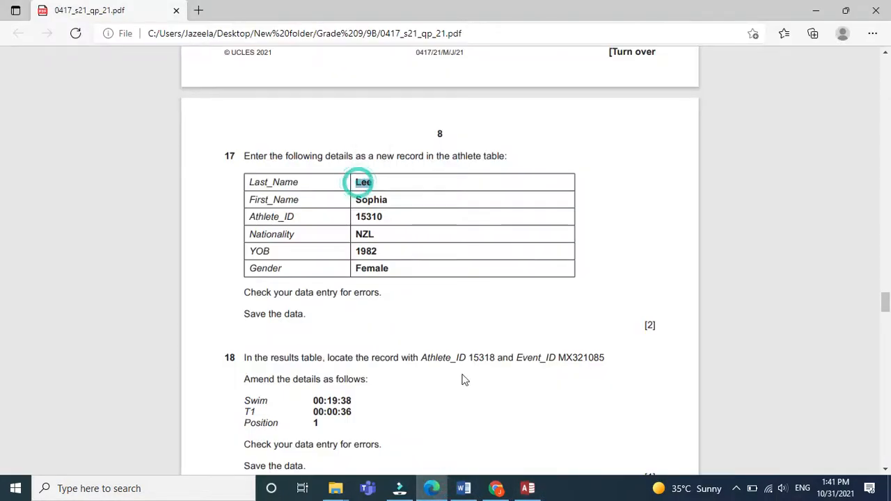
click(431, 488)
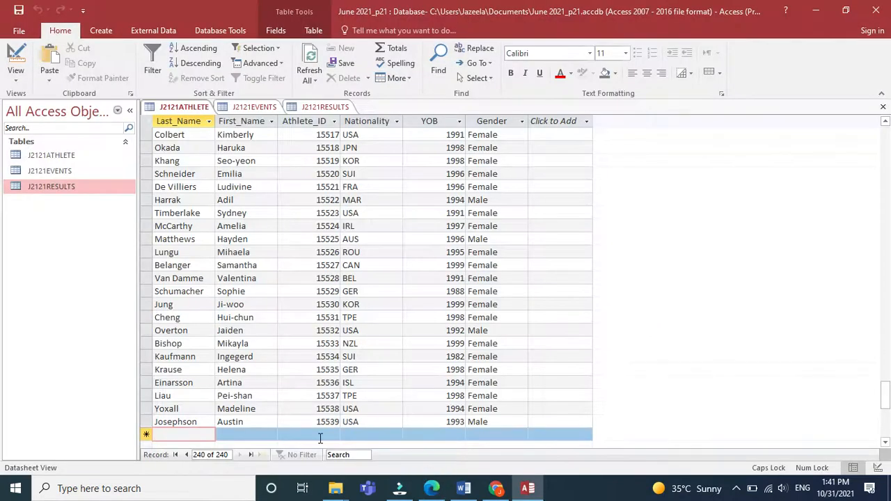
key(ctrl+v)
key(Tab)
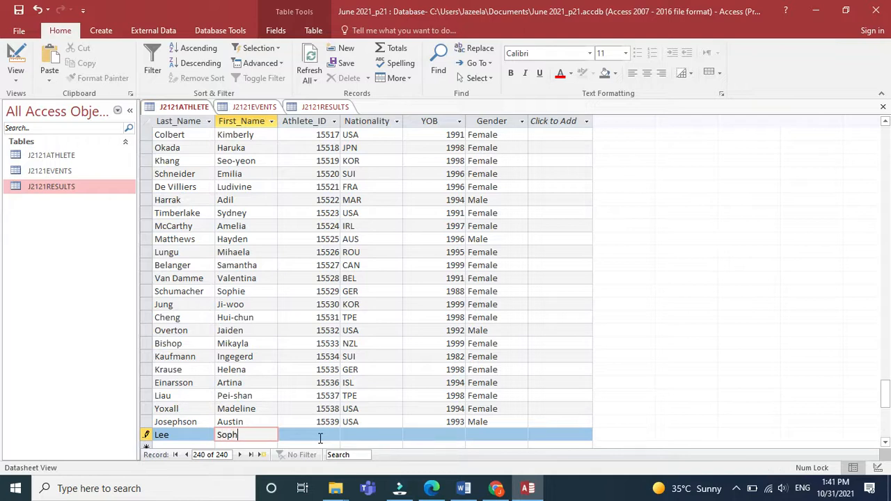
Step: Complete the new athlete record's First_Name and Athlete_ID with the values given in task 17
click(431, 487)
click(431, 488)
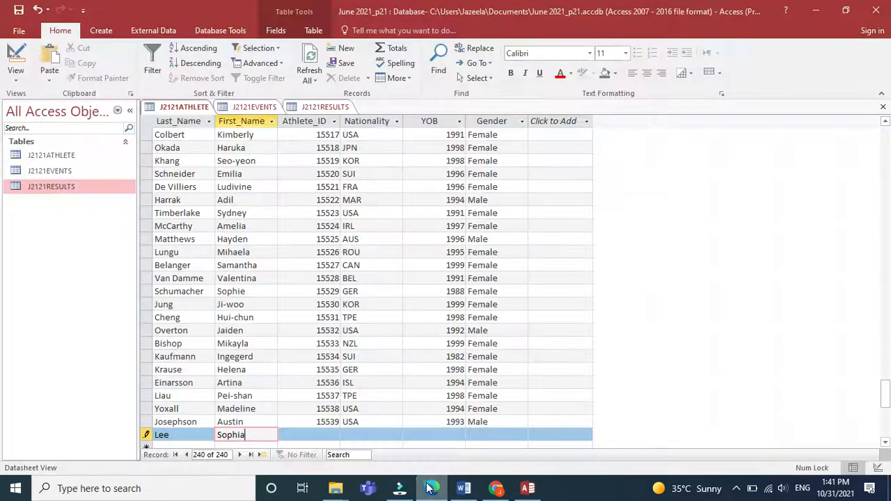
key(Tab)
text(15)
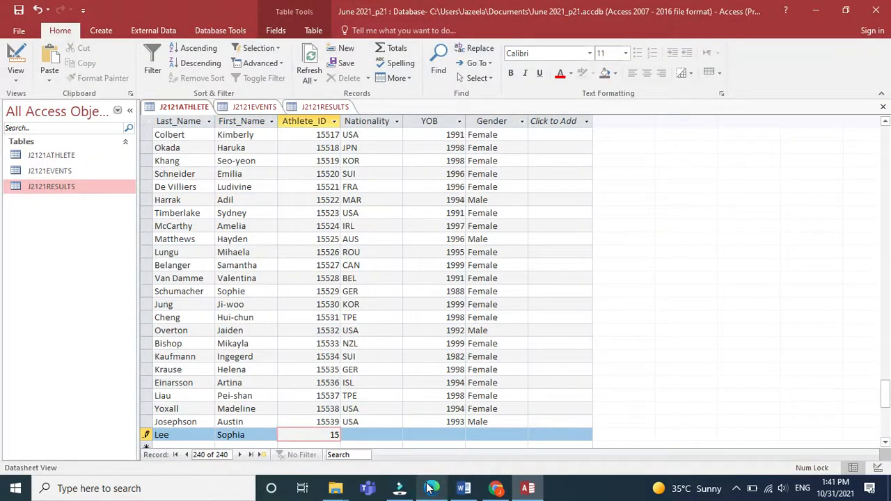
key(Tab)
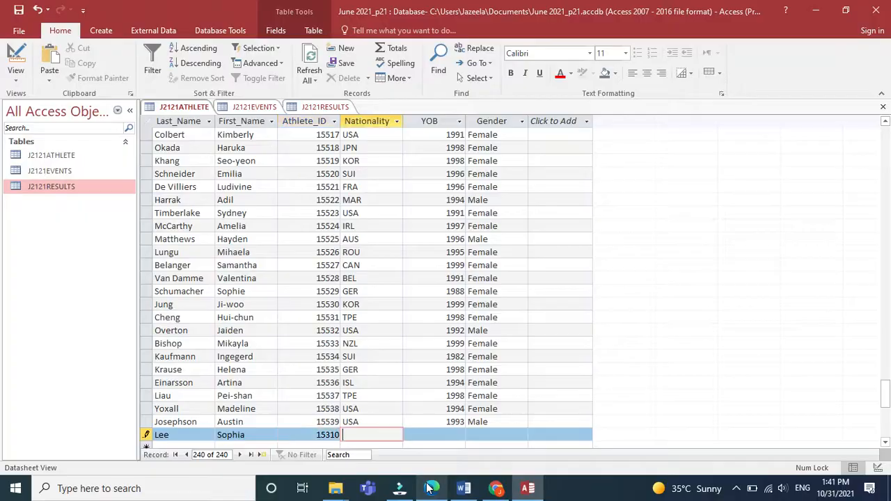
Step: Set the new record's Nationality to NZL, YOB to the birth year from task 17 and Gender to Female, and save the record
click(430, 488)
click(431, 488)
key(Caps_Lock)
text(NZ)
key(Caps_Lock)
click(431, 488)
click(431, 488)
key(Tab)
text(1)
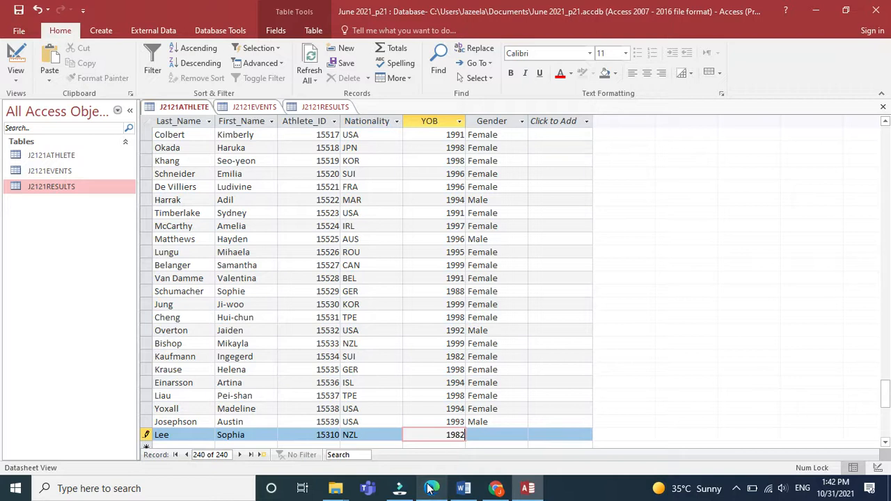
key(Tab)
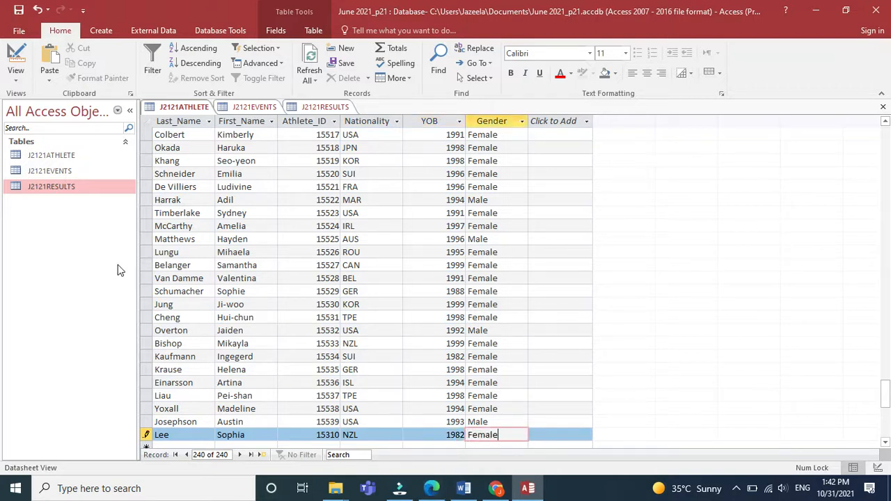
key(F2)
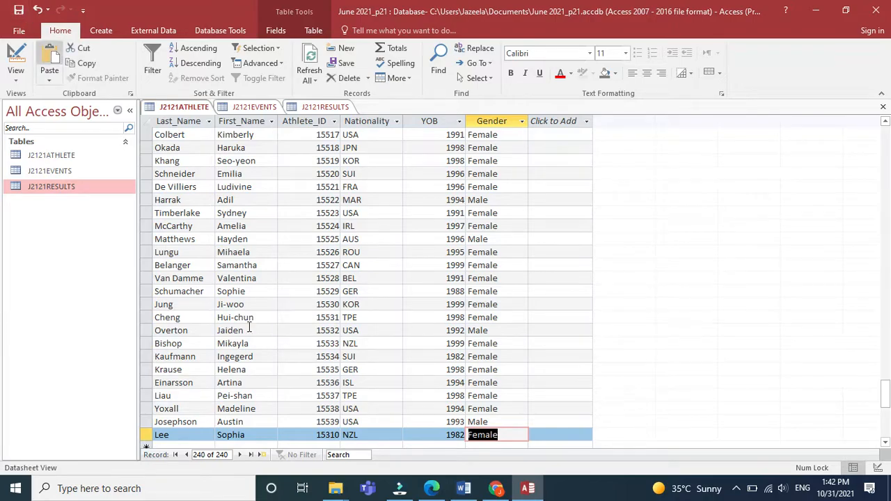
Step: Read task 18 in the question paper in Edge, marking the Athlete_ID and Event_ID MX321085 of the results record to amend
click(432, 488)
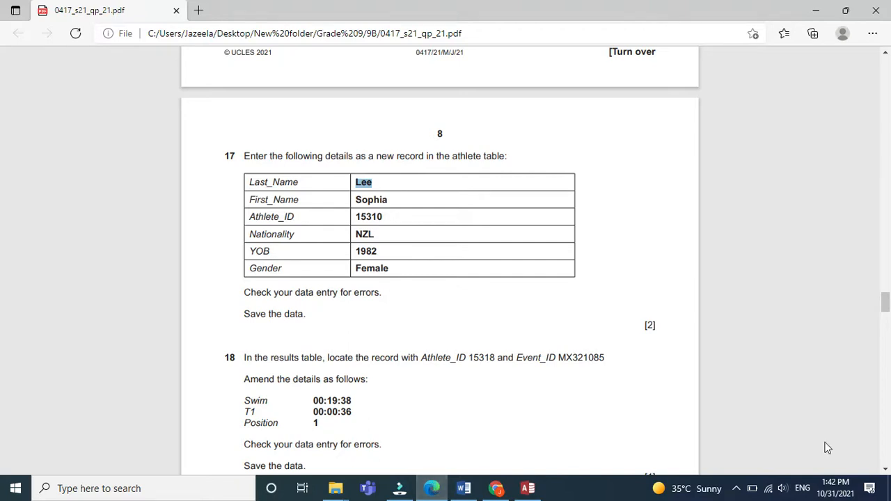
scroll(886, 473, down, 3)
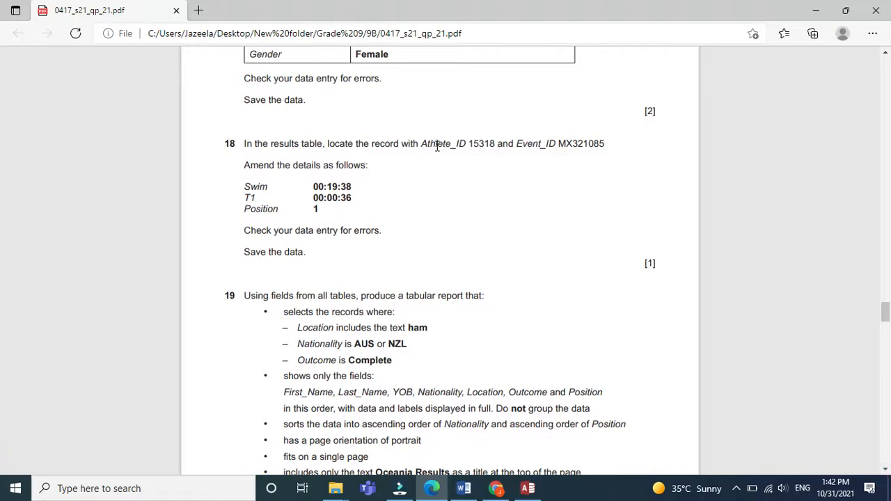
double_click(473, 143)
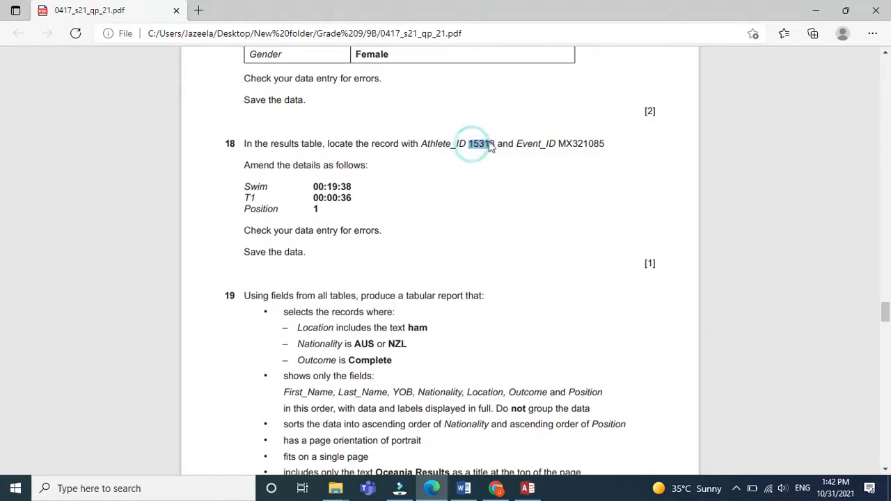
drag(558, 143, 604, 142)
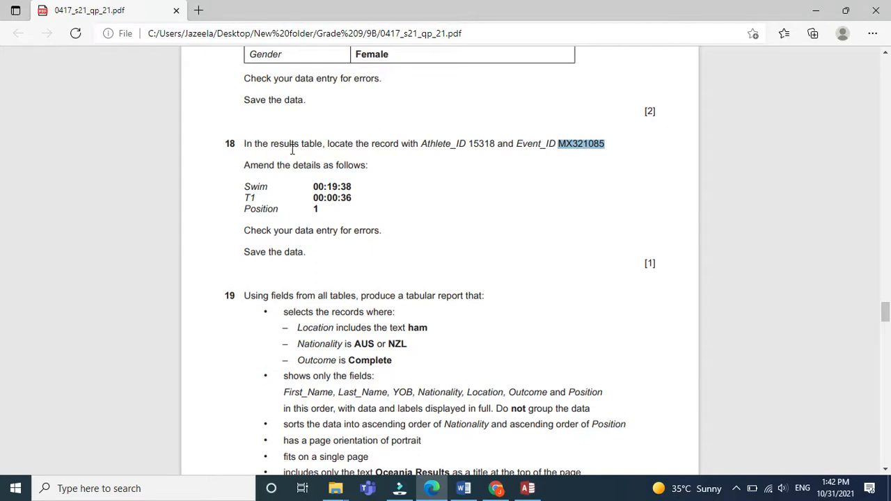
double_click(475, 144)
drag(566, 143, 593, 141)
drag(469, 144, 495, 142)
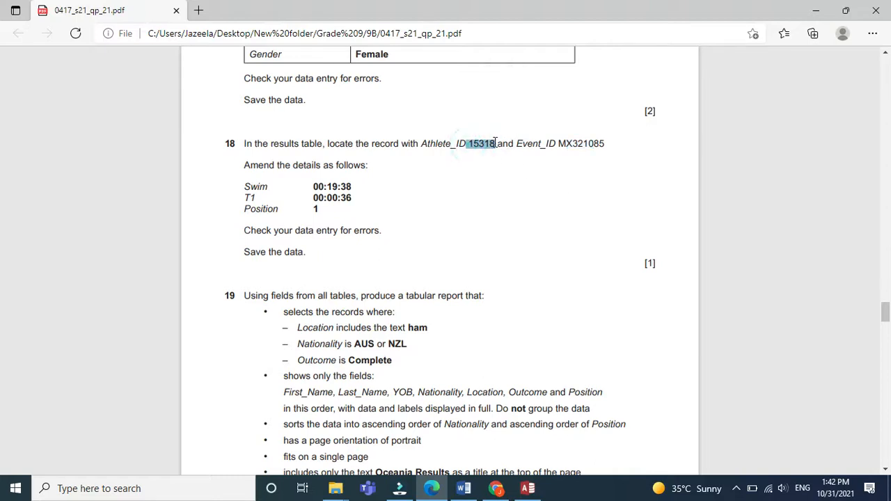
Step: In Access, search the whole J2121RESULTS table for the Athlete_ID given in task 18, looking in the current document
click(527, 488)
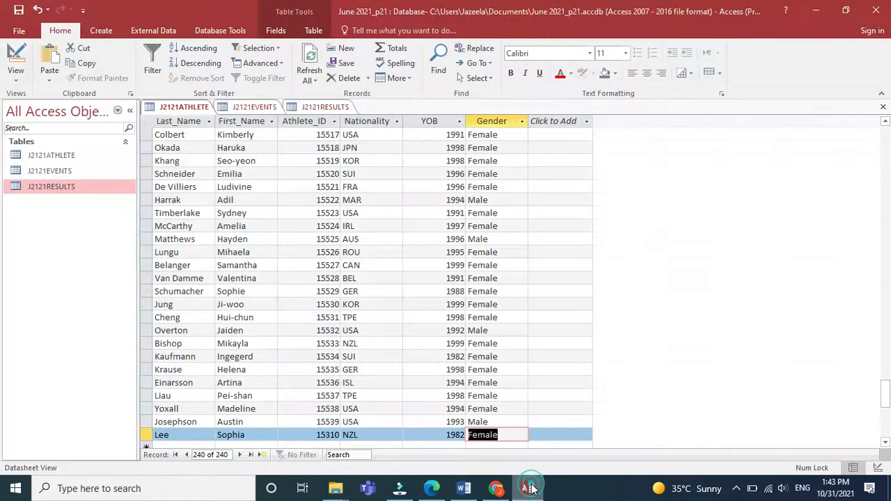
click(325, 107)
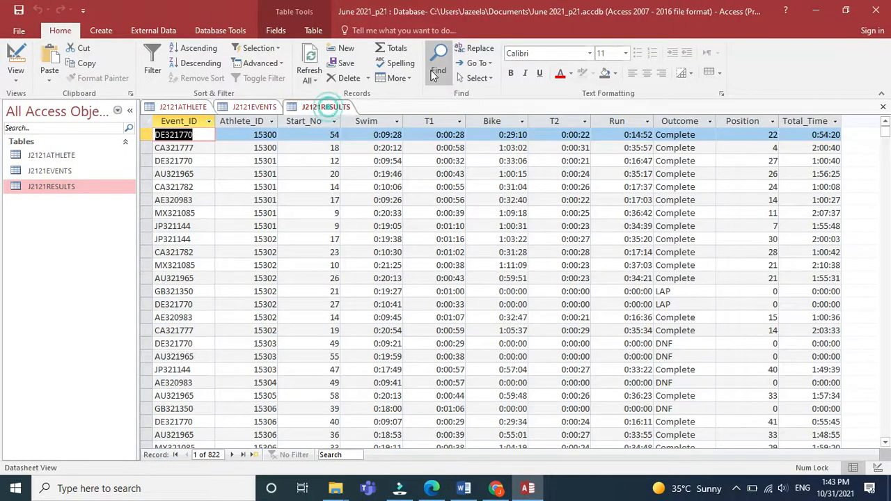
click(437, 70)
text(15318)
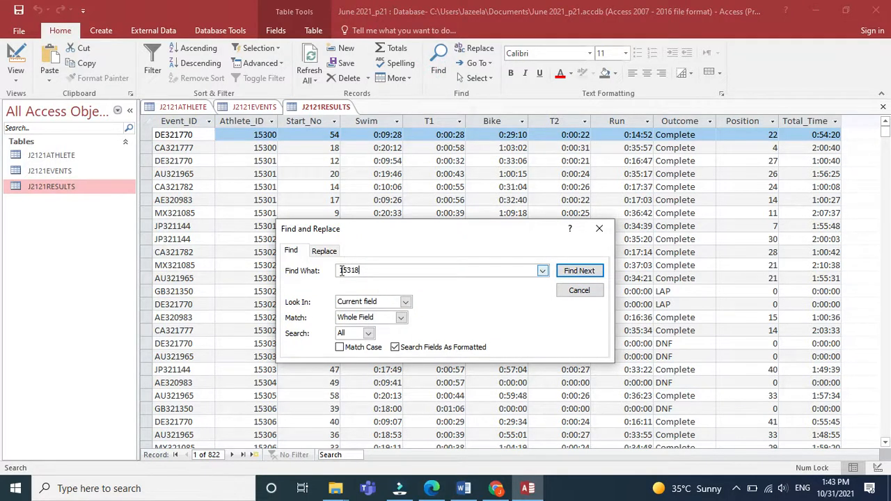
click(341, 270)
click(406, 302)
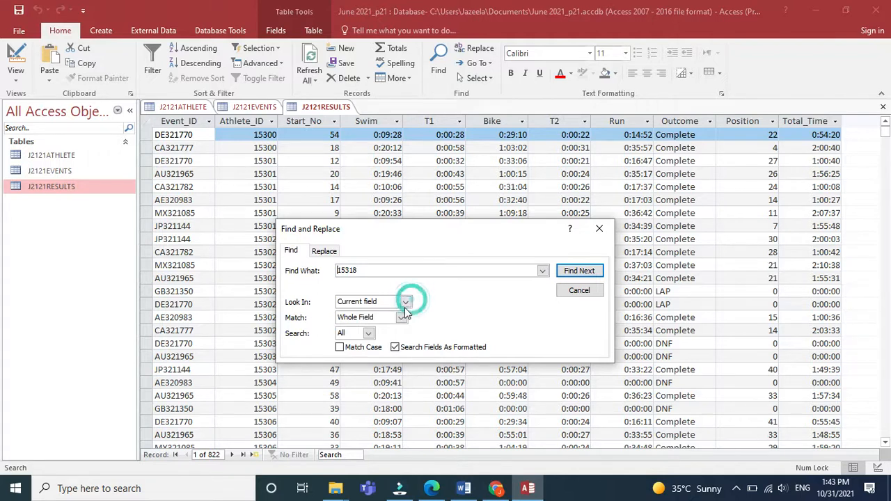
click(406, 303)
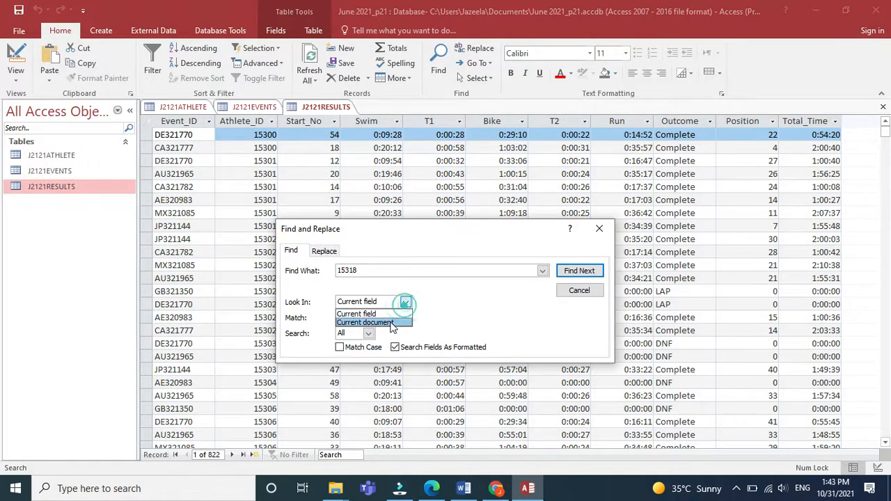
click(386, 323)
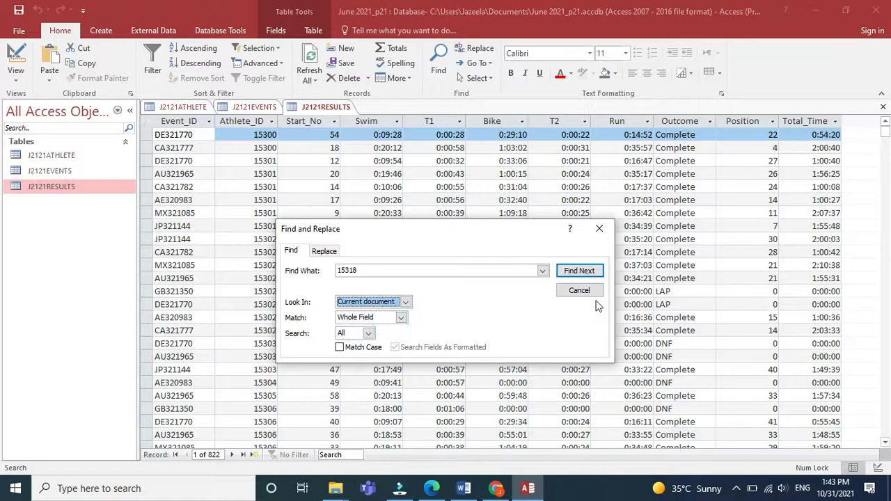
click(591, 273)
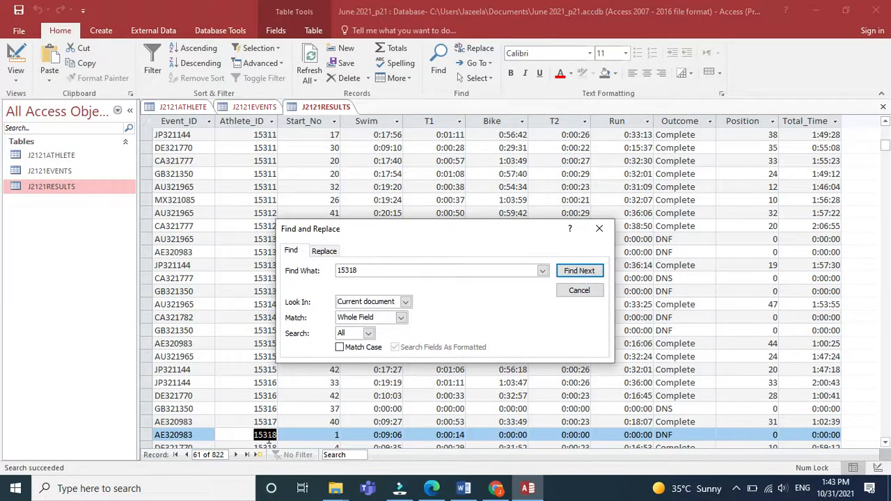
Step: Continue finding matches for that Athlete_ID until the record with Event_ID MX321085 is reached, and close the search
click(431, 488)
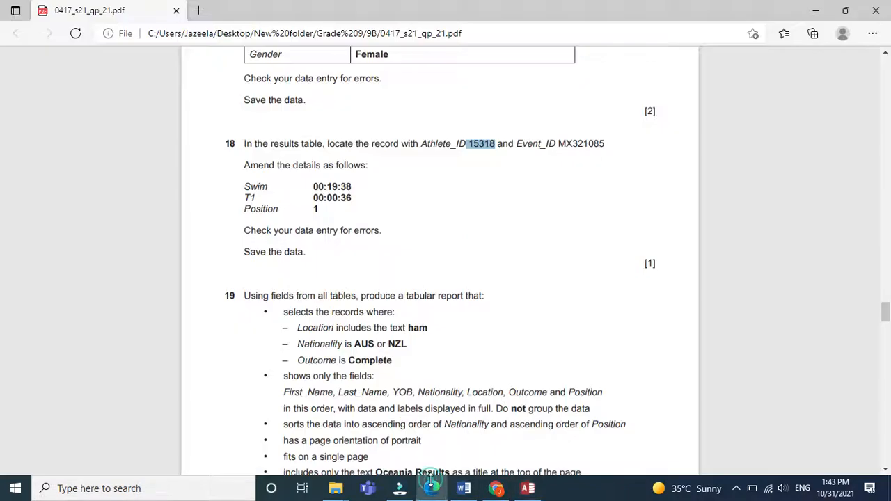
click(432, 490)
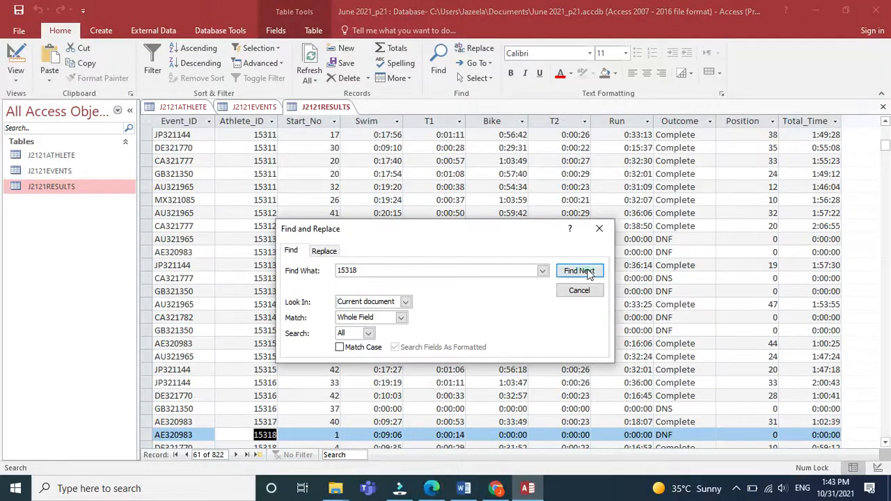
click(588, 272)
click(588, 273)
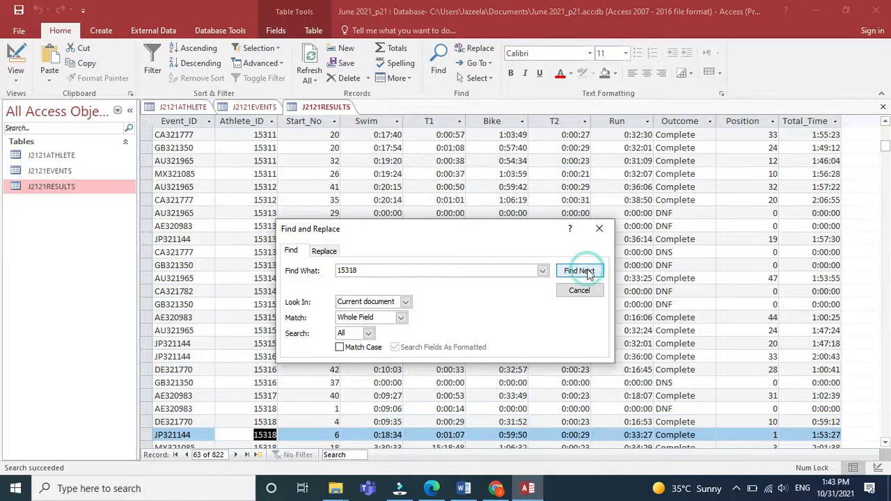
click(588, 272)
click(439, 489)
click(442, 488)
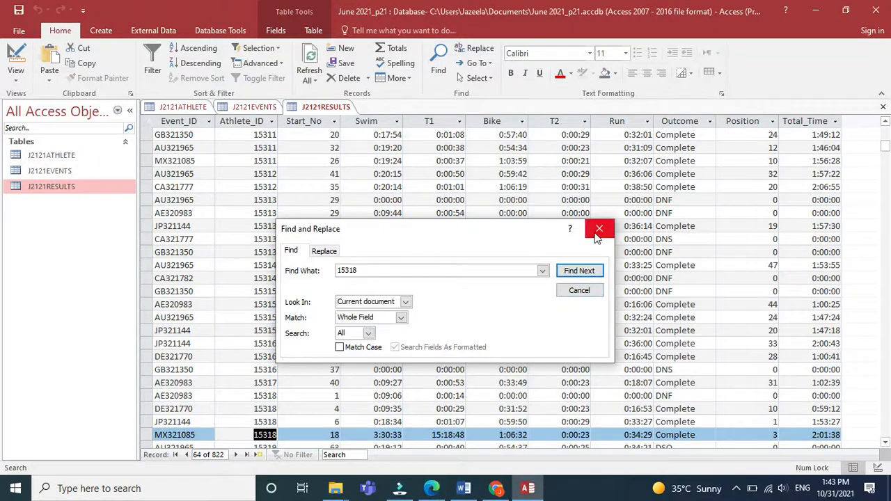
click(599, 229)
Step: Set the Swim time of the located MX321085 record to 00:19:38, as given in task 18
click(433, 490)
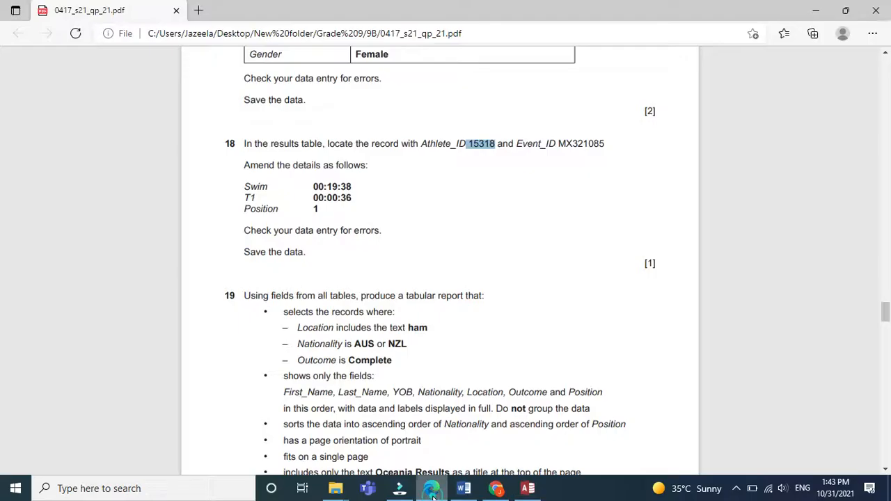
click(432, 490)
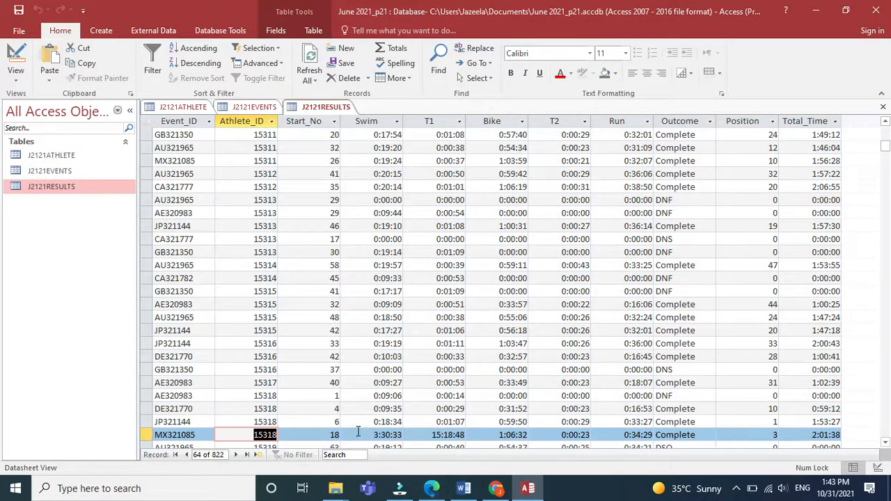
click(382, 435)
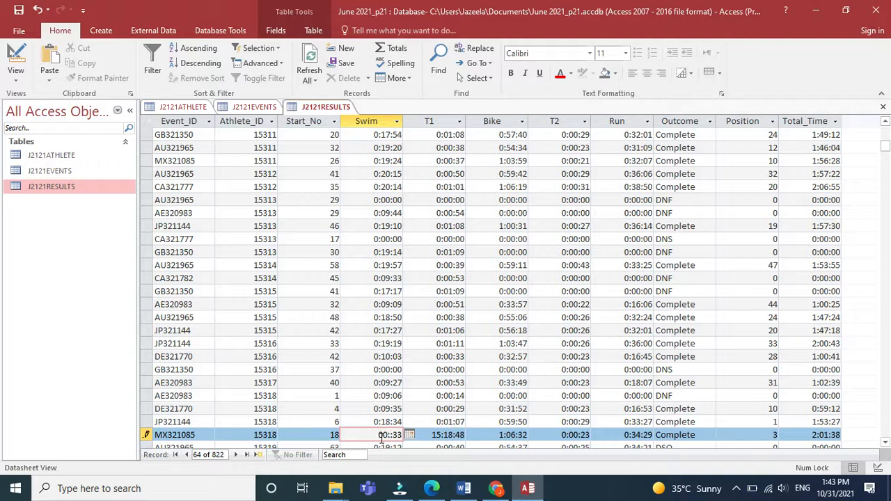
key(BackSpace)
text(8)
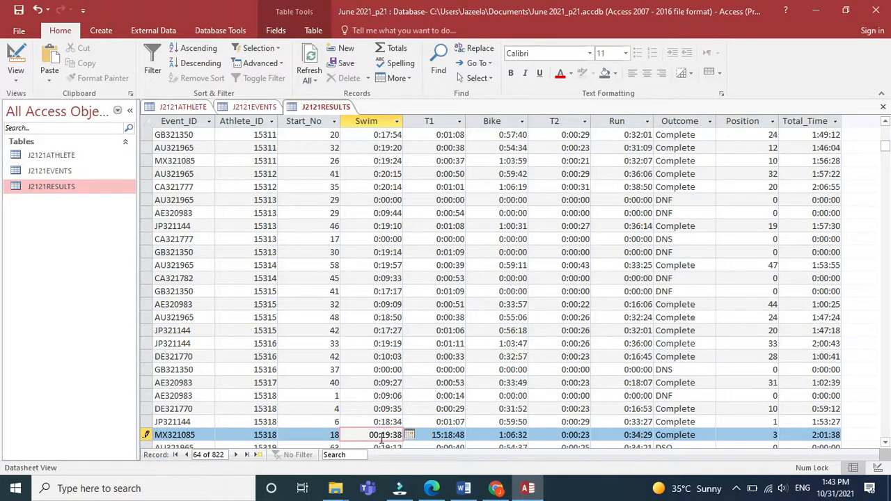
Step: Check the T1 value in the question paper and set the same record's T1 to 00:00:36
click(432, 489)
click(433, 488)
key(Tab)
text(00)
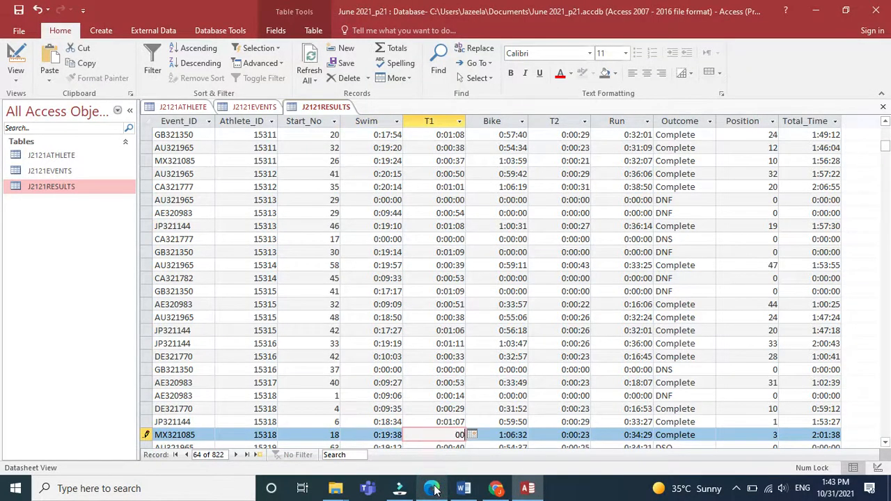
text(:00:36)
click(432, 488)
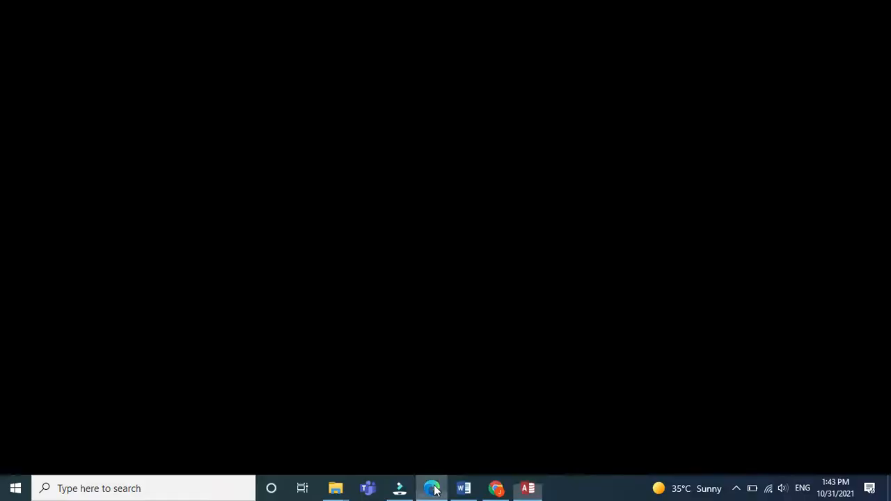
click(433, 489)
text(36)
Step: Set the Position of the amended MX321085 record to 1 and save the data
key(Tab)
key(Tab)
key(Tab)
key(Tab)
key(Tab)
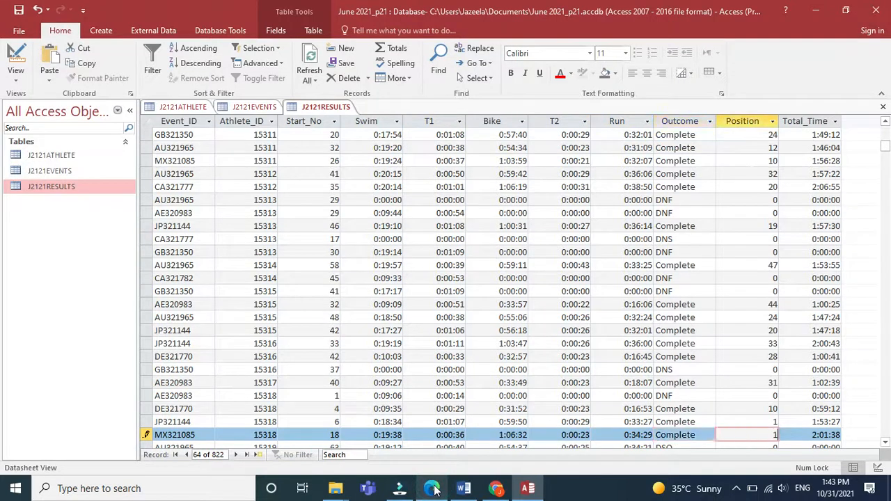
click(20, 10)
Step: Look through the report requirements following task 18 in the question paper in Edge, down to task 20 and its evidence instructions
click(464, 488)
click(433, 489)
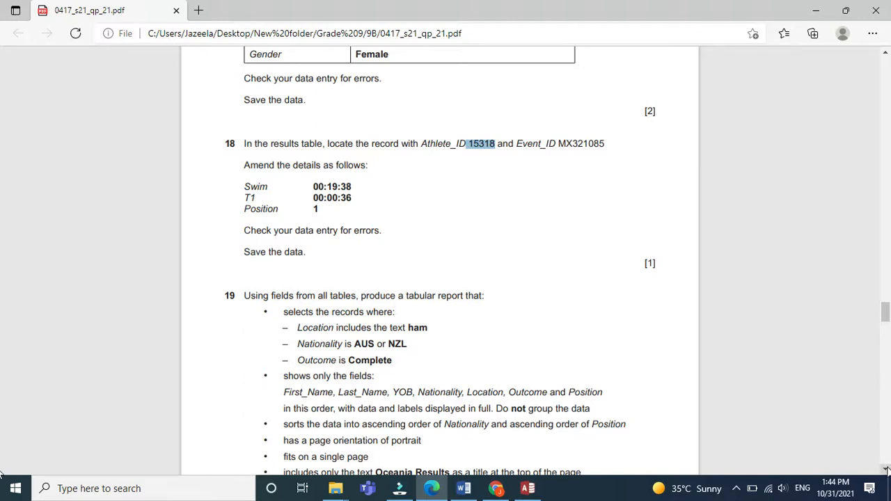
scroll(886, 470, down, 5)
scroll(886, 470, down, 6)
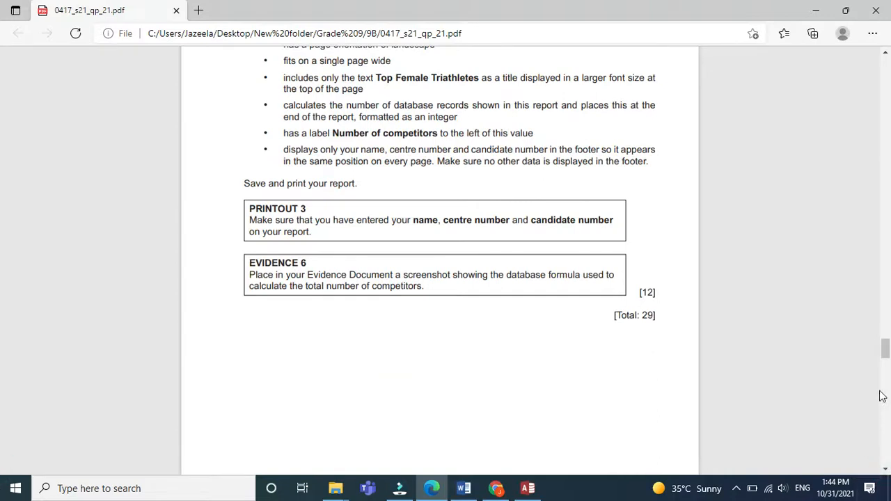
scroll(884, 51, up, 4)
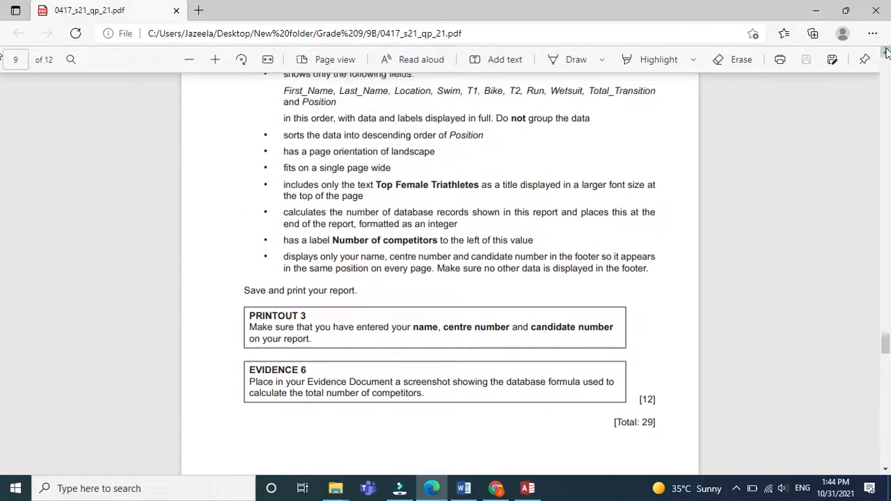
mouse_move(399, 488)
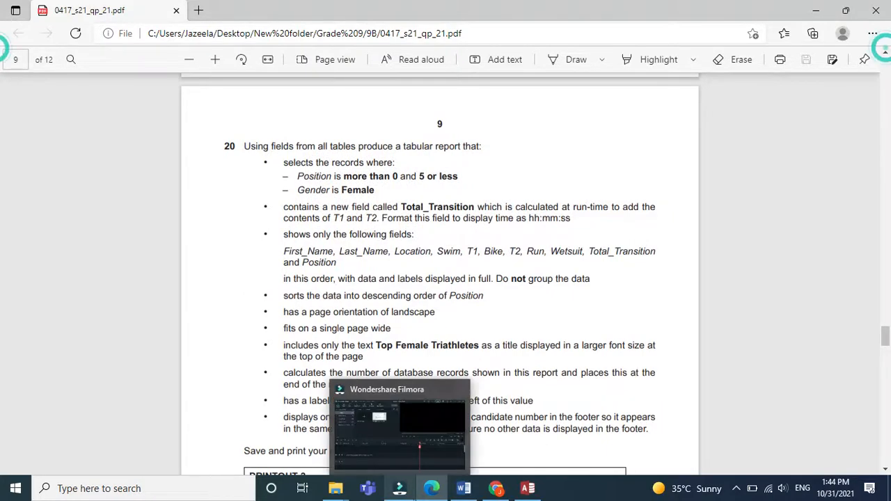